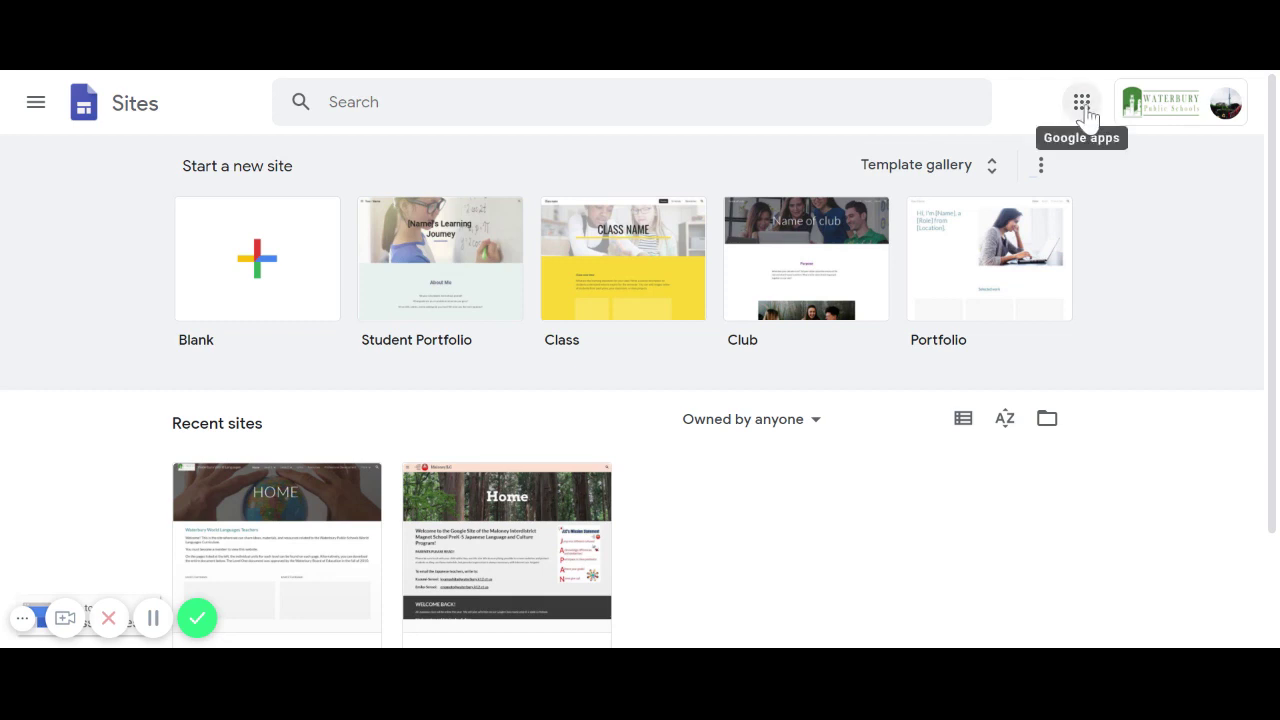
click(1084, 112)
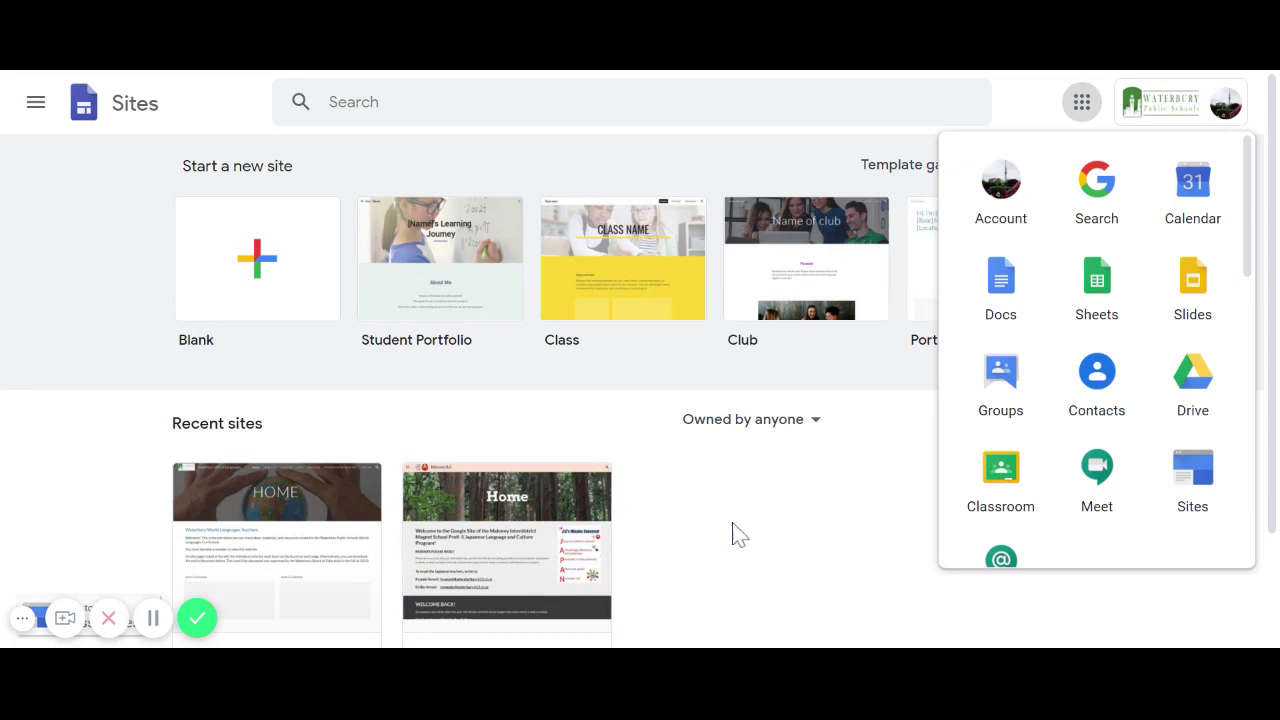
click(1080, 104)
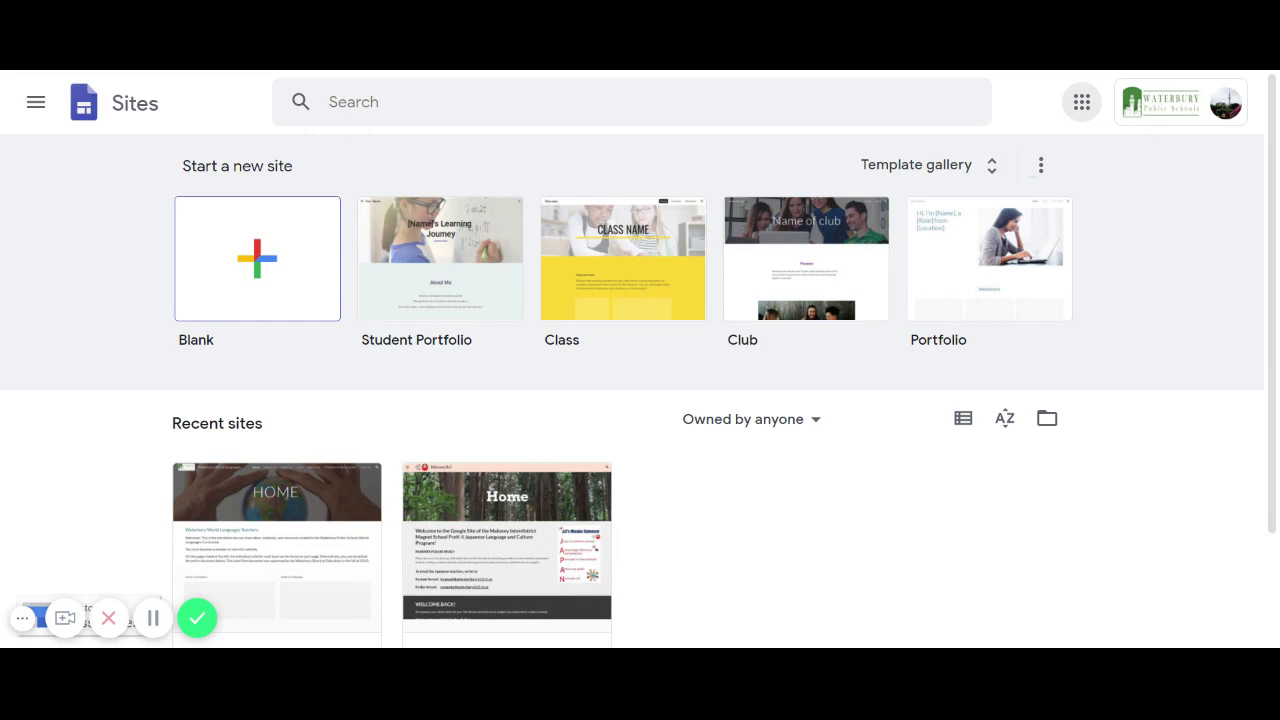
Create a new blank site and name it TEST.
click(303, 298)
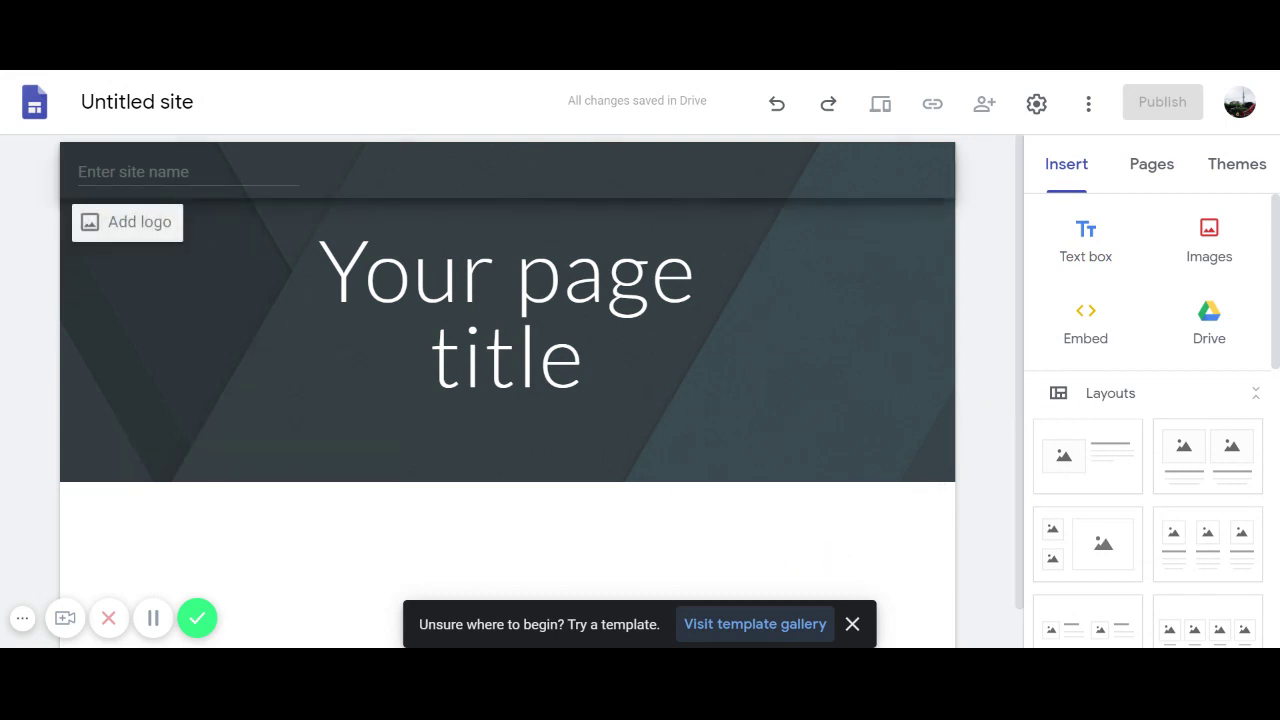
click(140, 172)
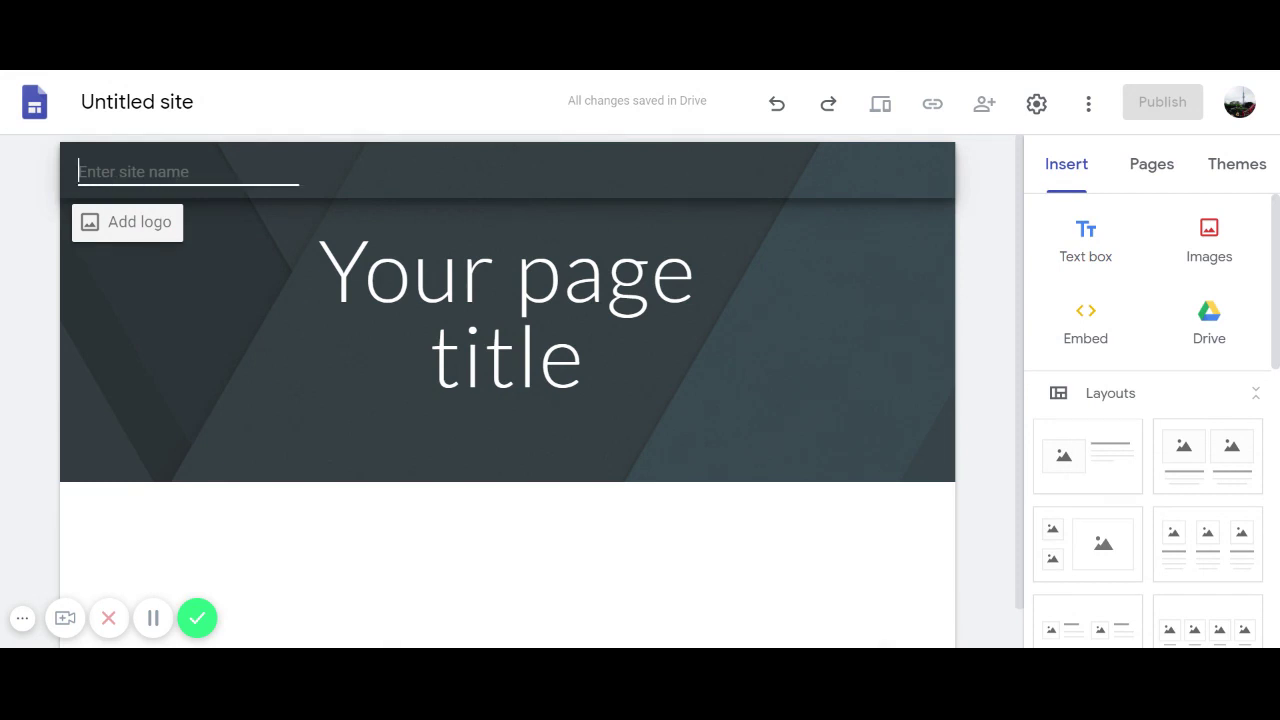
text(TEST)
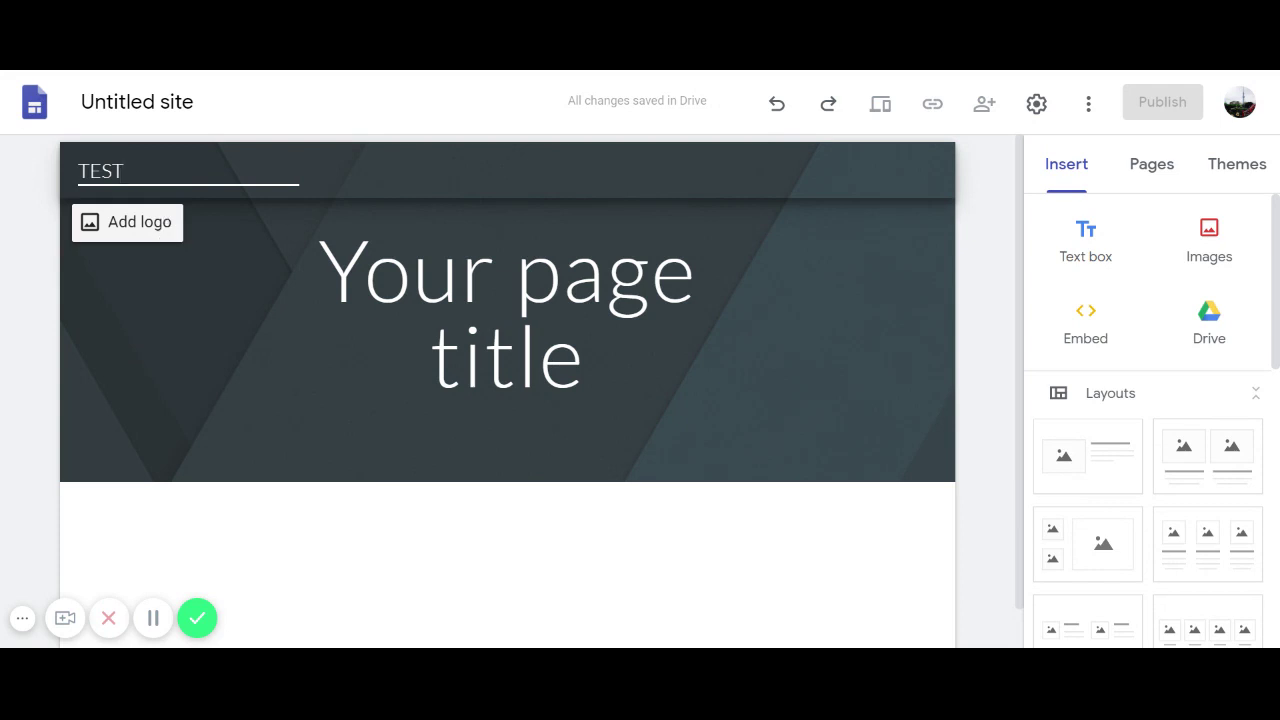
Add 3a Maloney Logo.jpg from Google Drive as the site's logo.
click(166, 220)
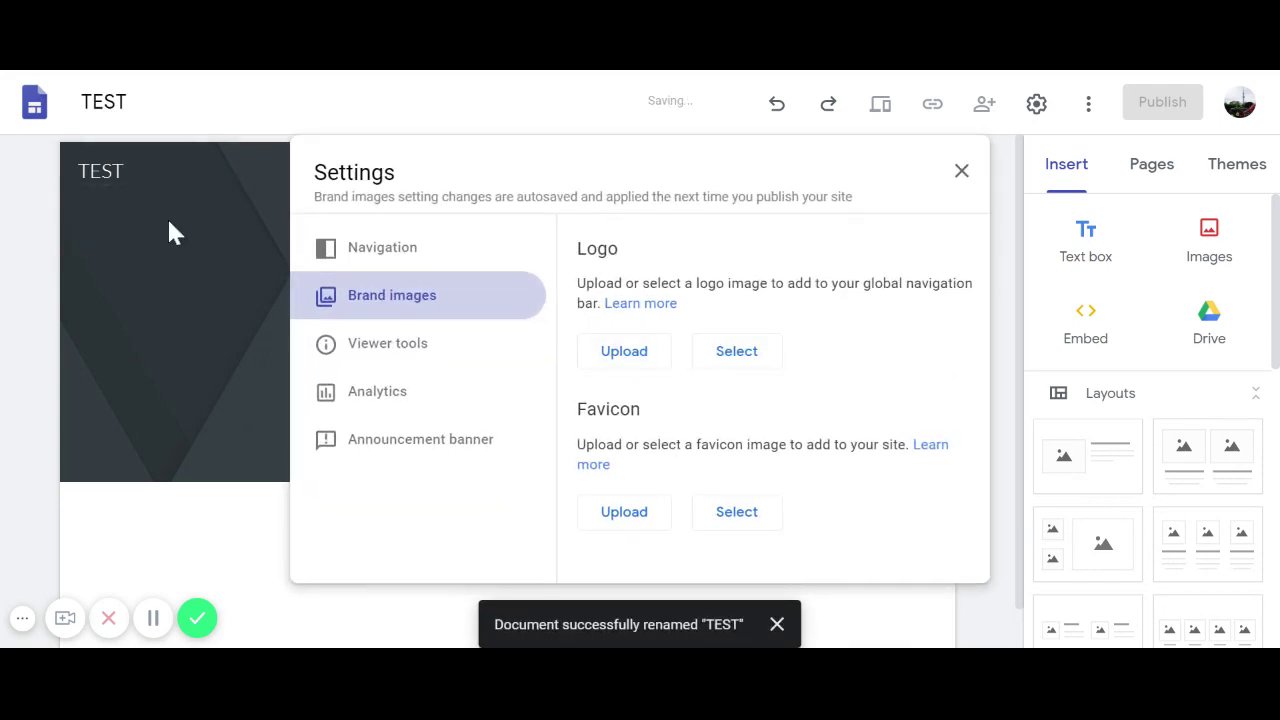
click(729, 356)
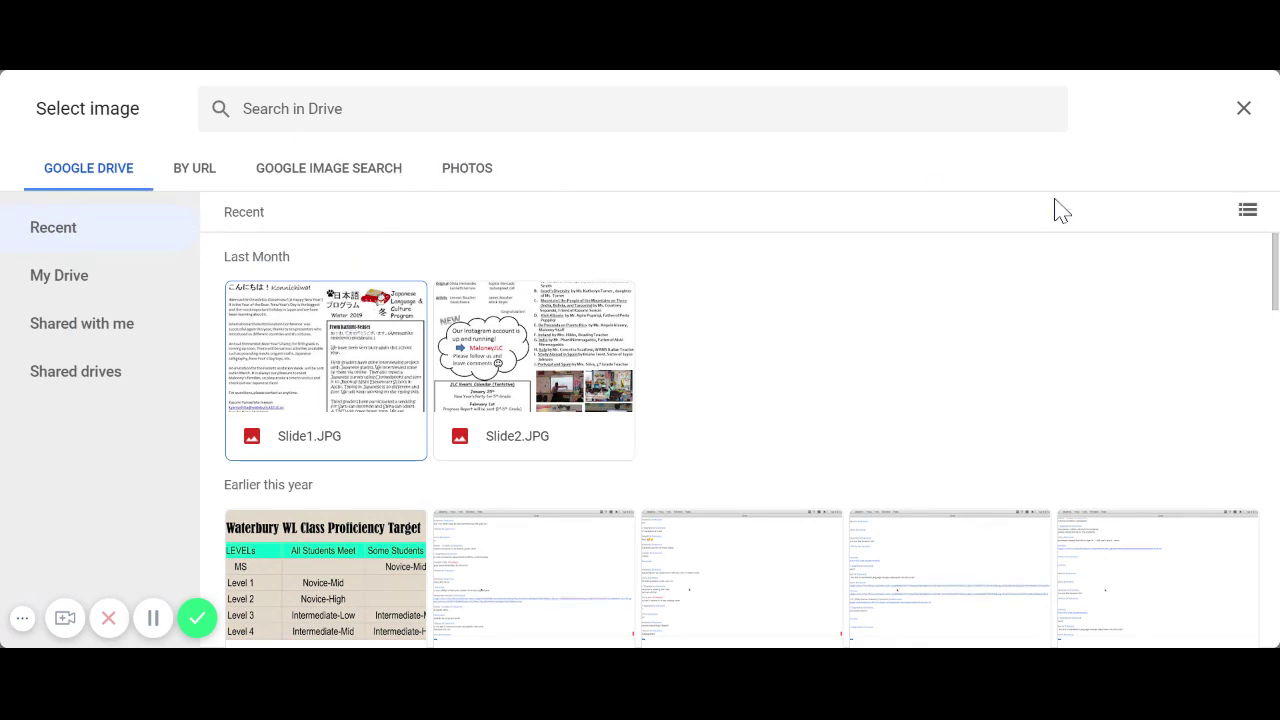
scroll(1272, 282, down, 3)
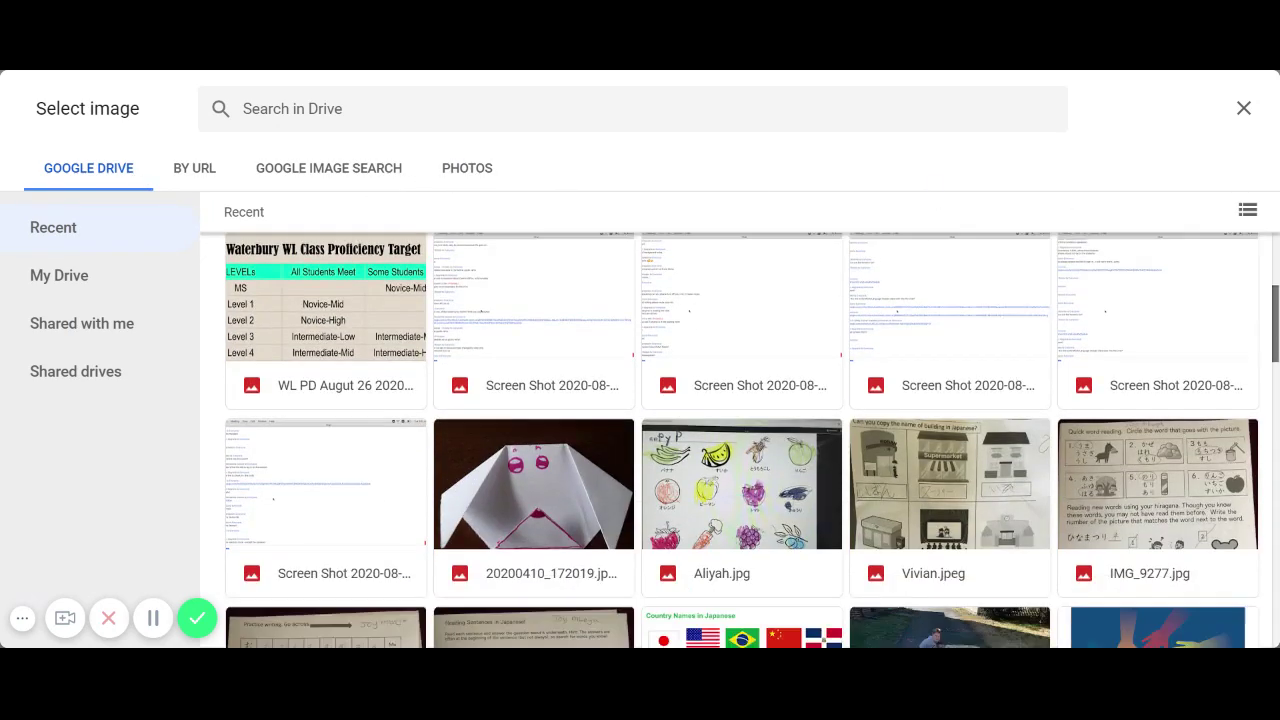
scroll(1272, 282, up, 3)
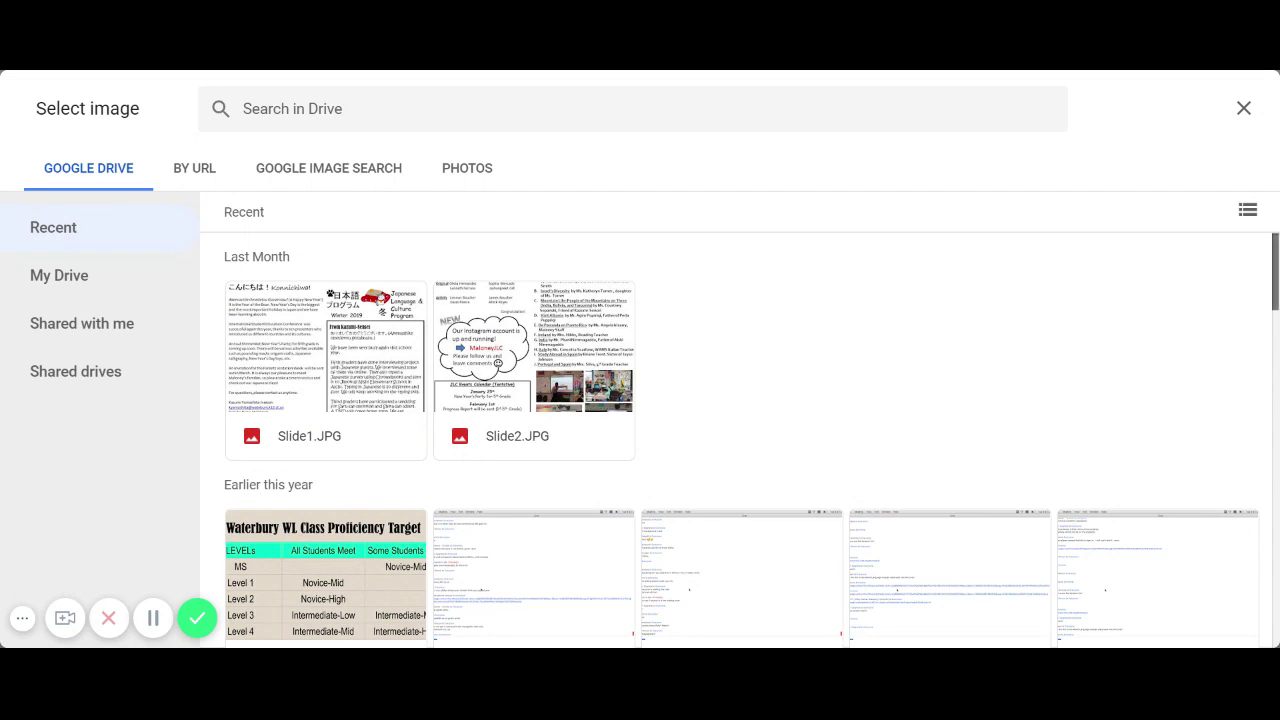
scroll(1277, 355, down, 5)
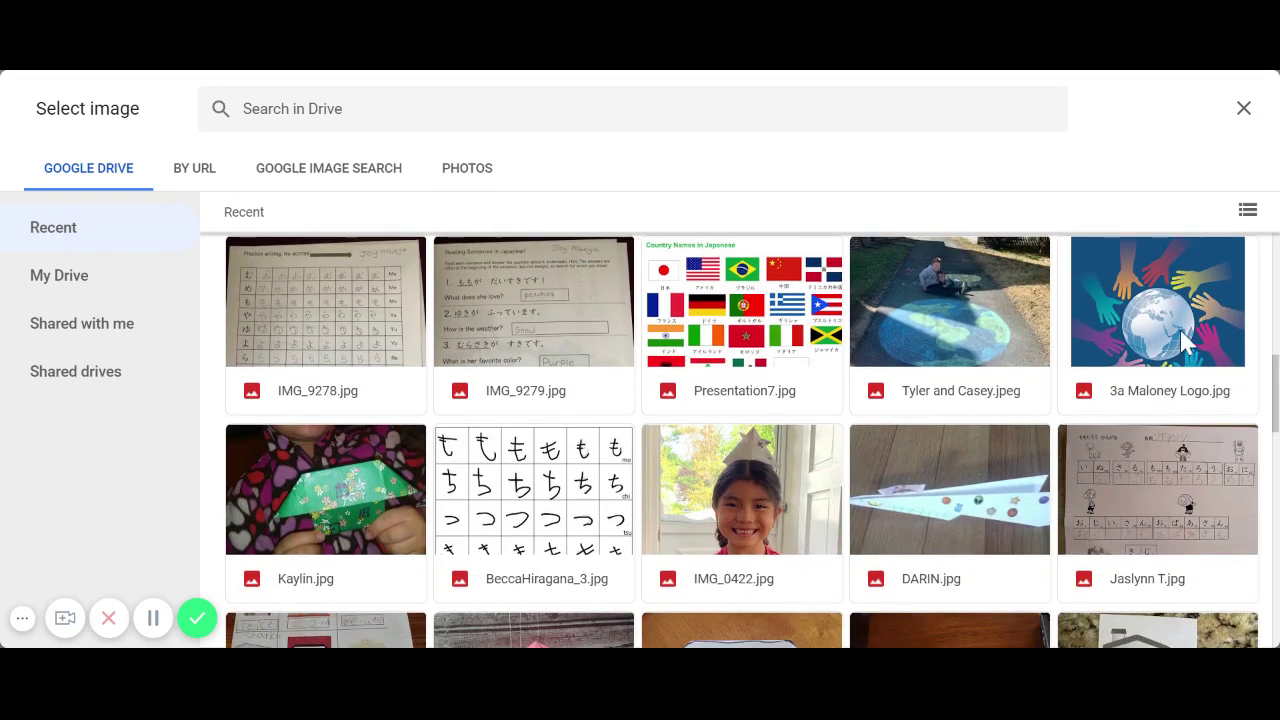
click(1187, 341)
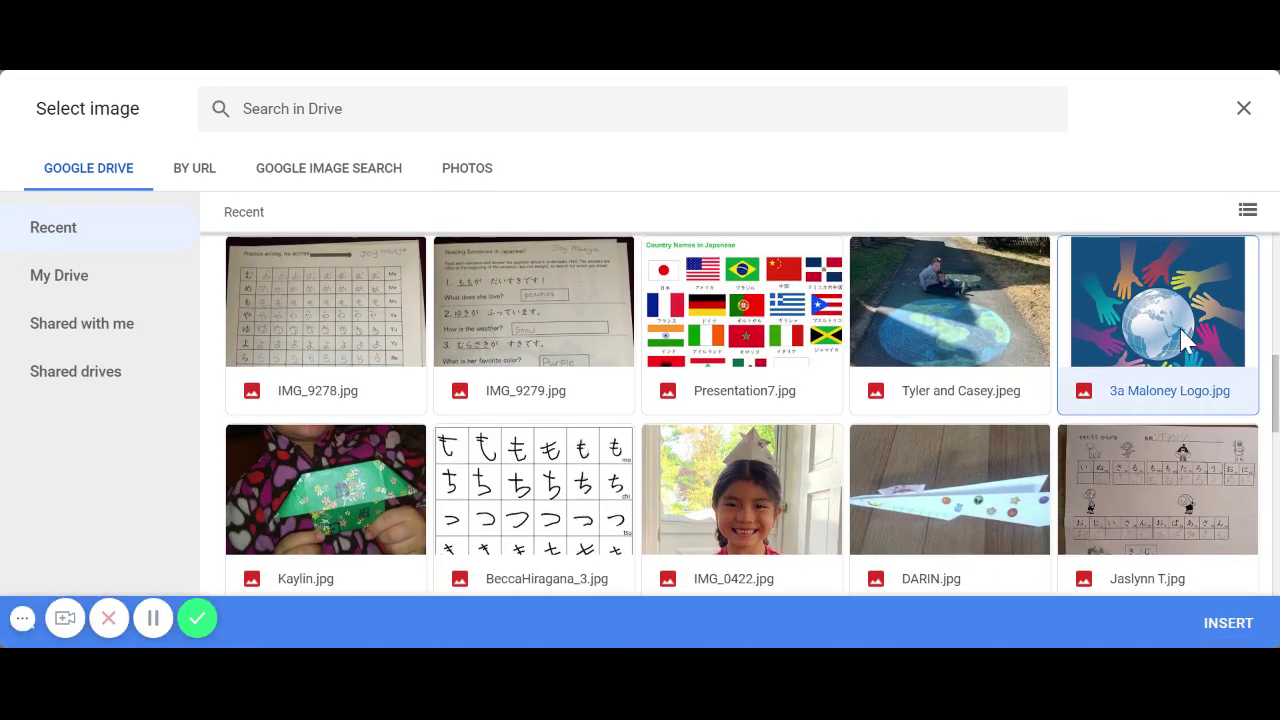
click(1232, 624)
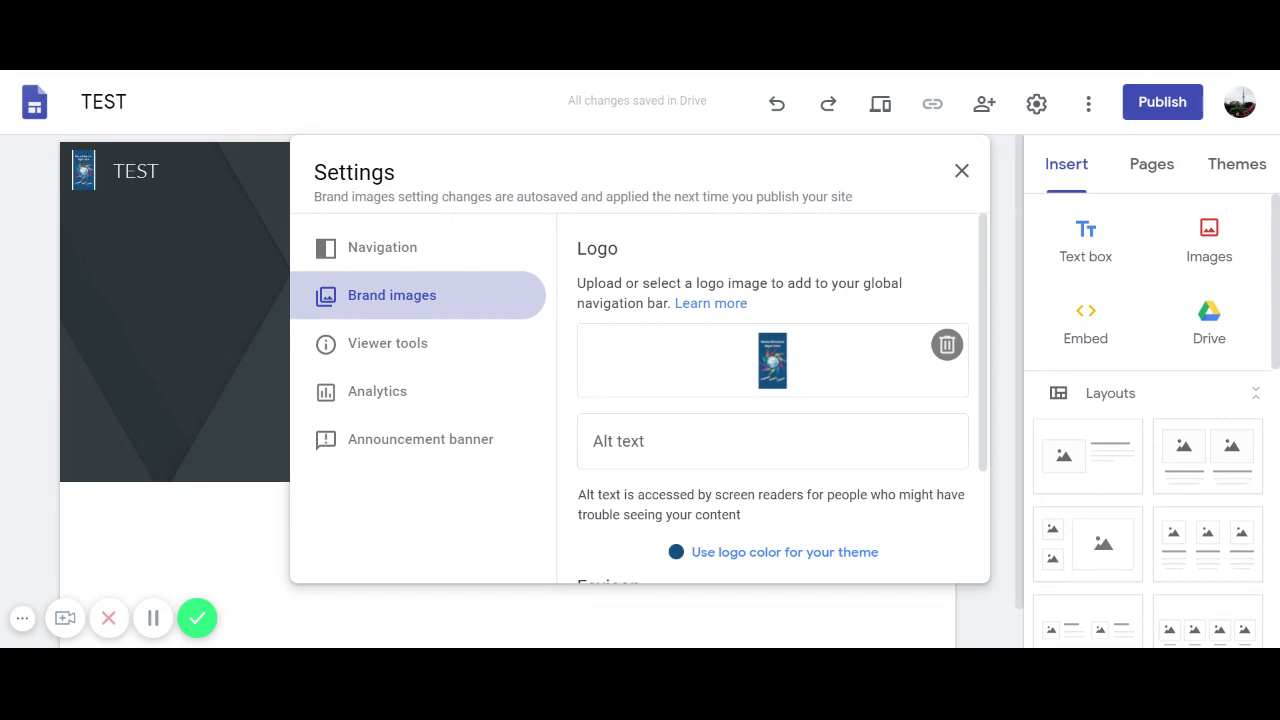
click(959, 174)
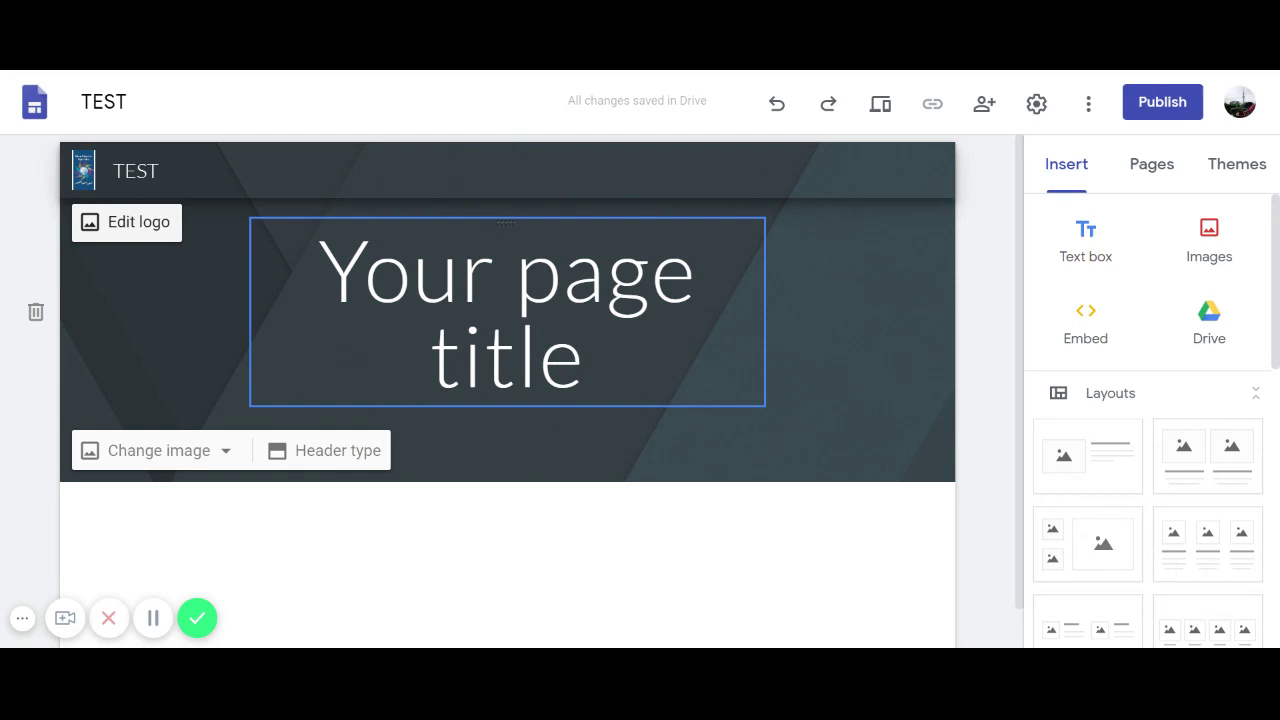
Replace the placeholder page title in the header with HOME.
drag(585, 360, 366, 272)
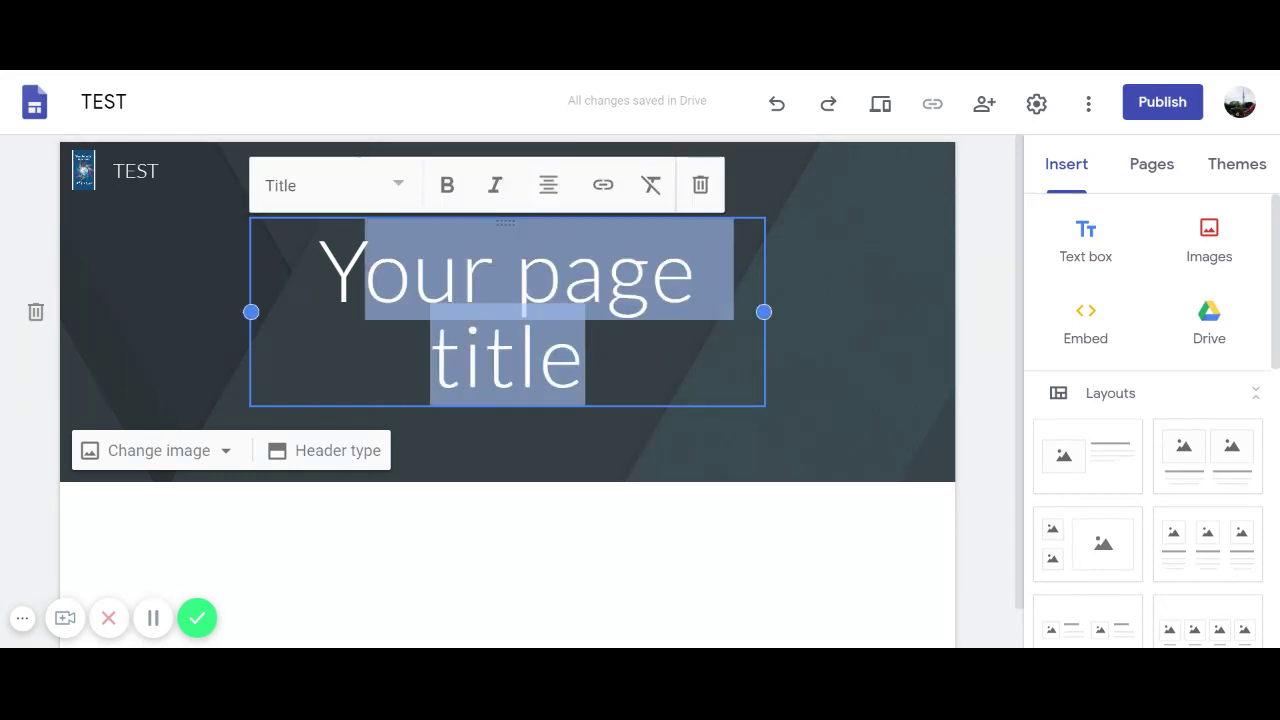
key(BackSpace)
key(BackSpace)
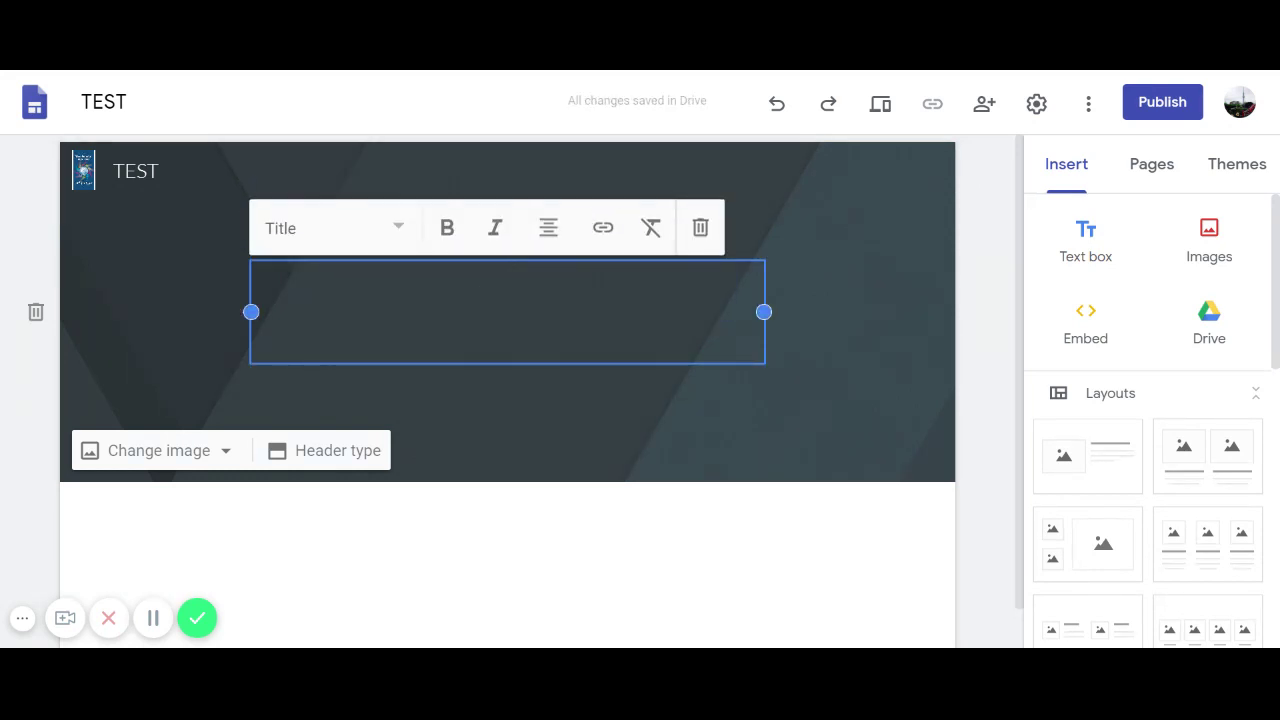
text(HOME)
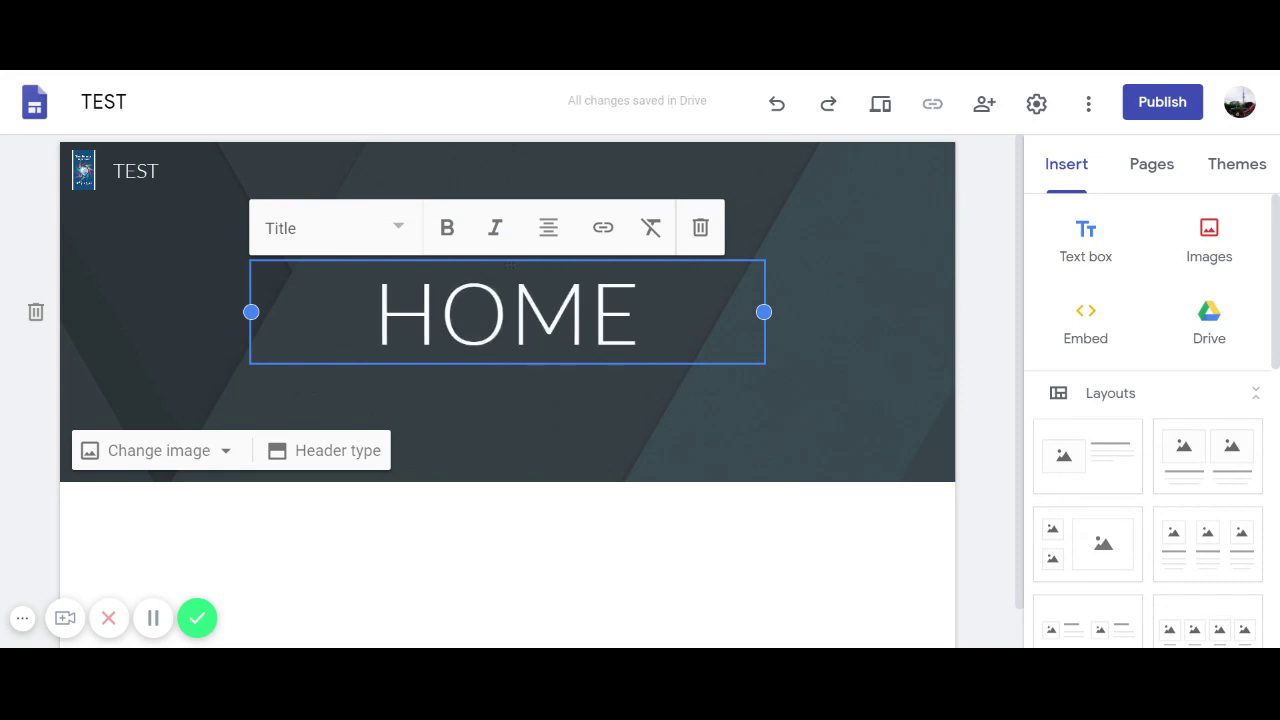
click(601, 575)
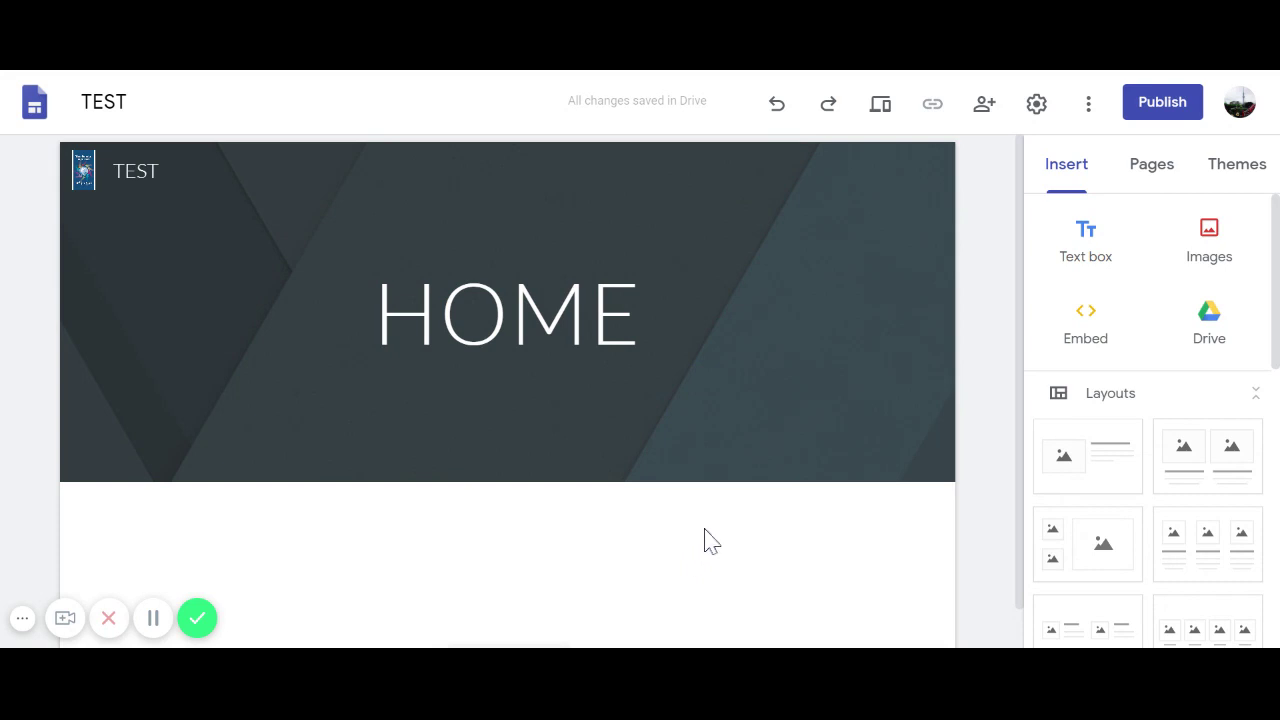
Add two new pages to the site, named UNIT 1 and UNIT 2.
mouse_move(918, 432)
click(1152, 172)
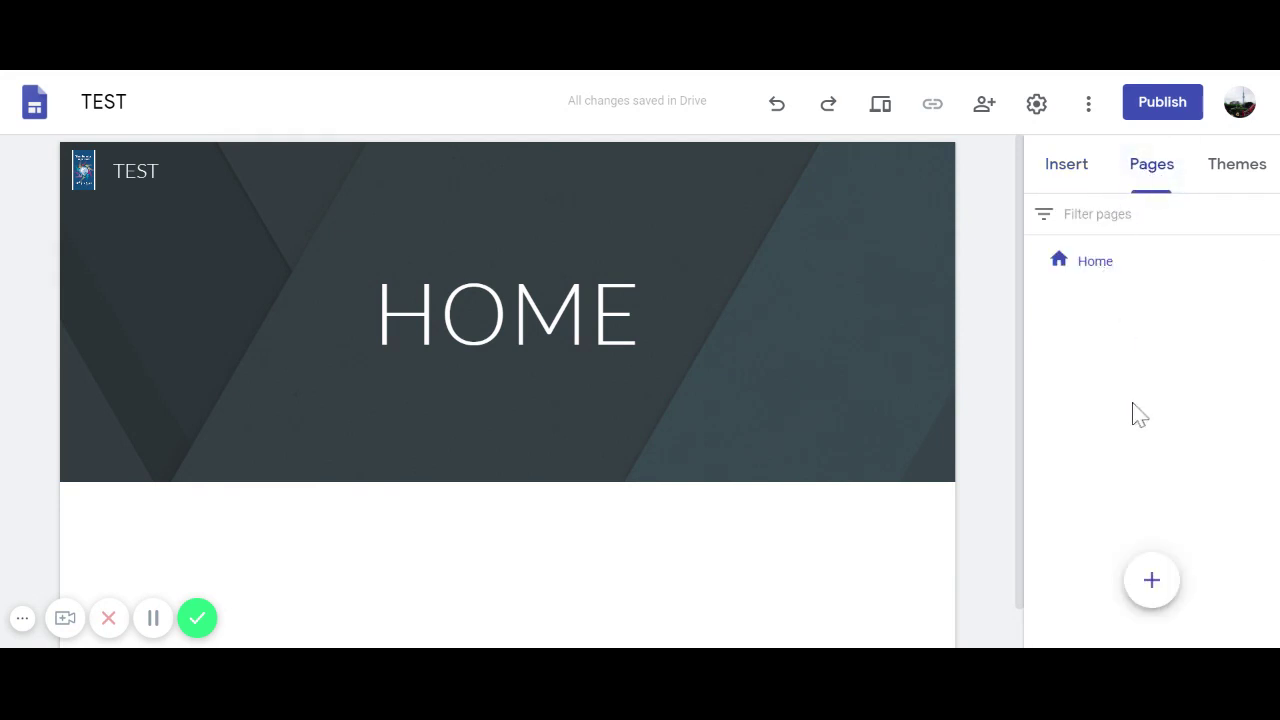
mouse_move(1152, 582)
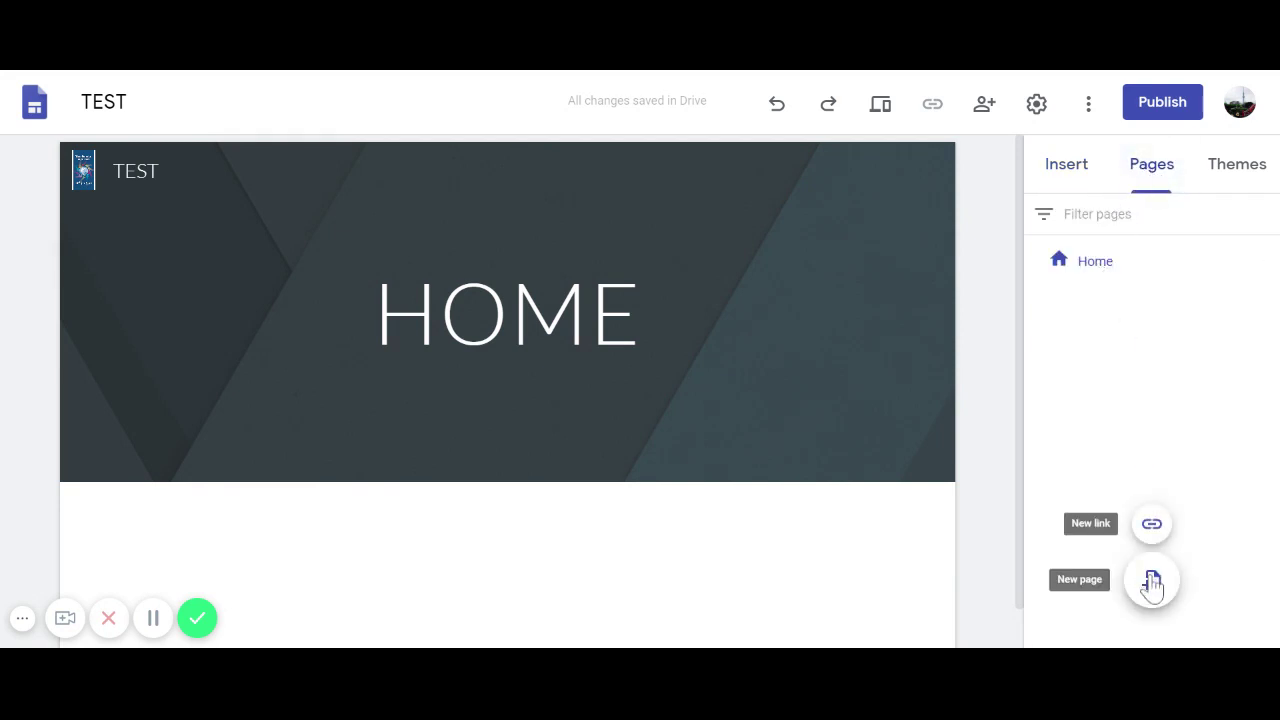
click(1152, 582)
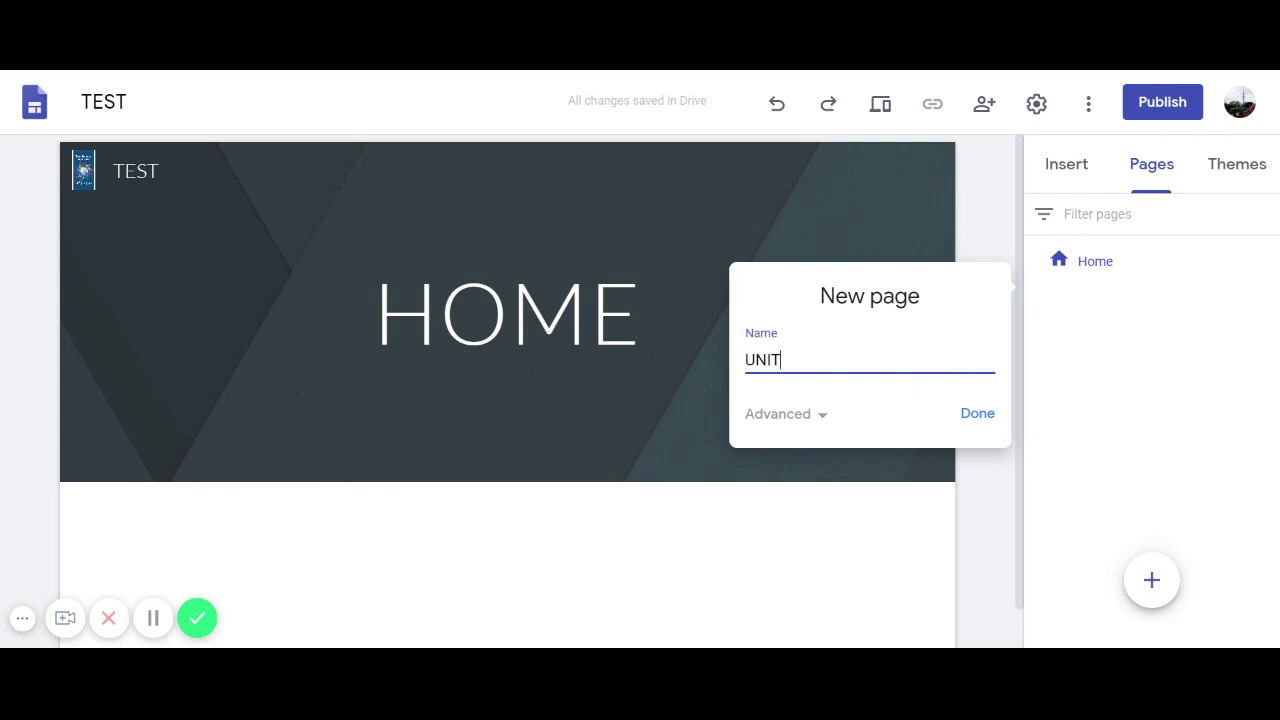
click(963, 416)
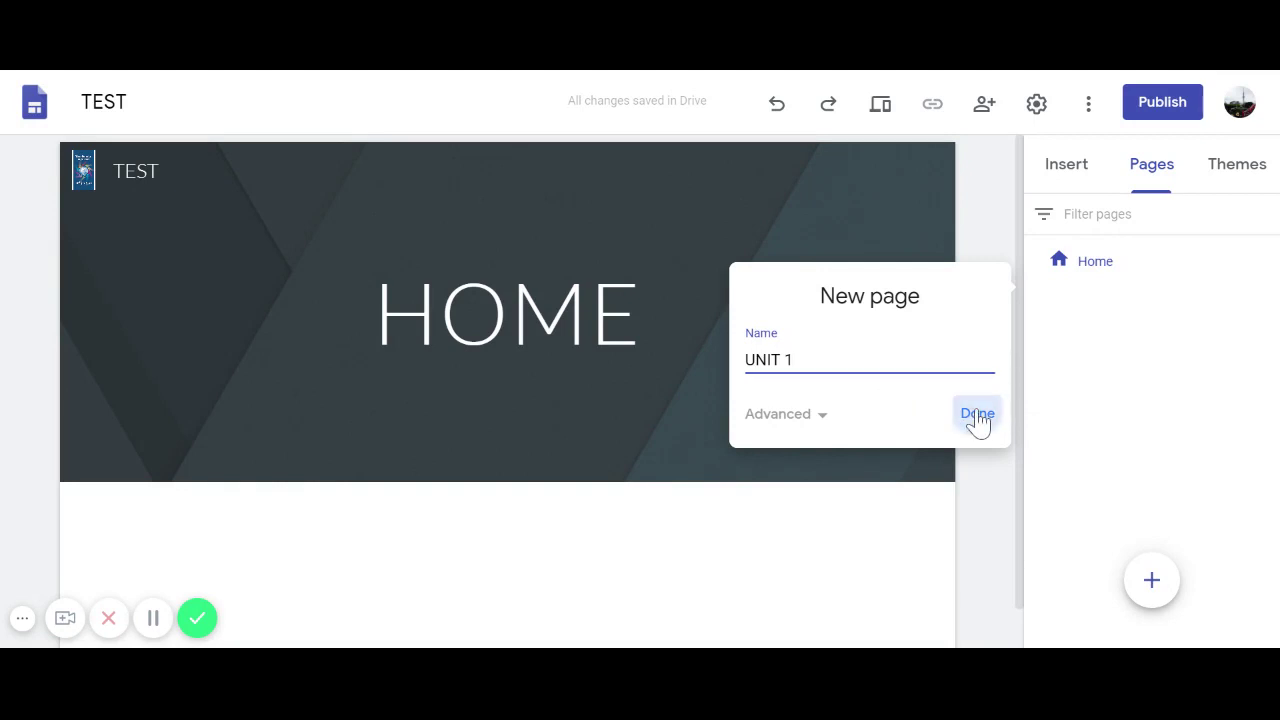
click(1153, 582)
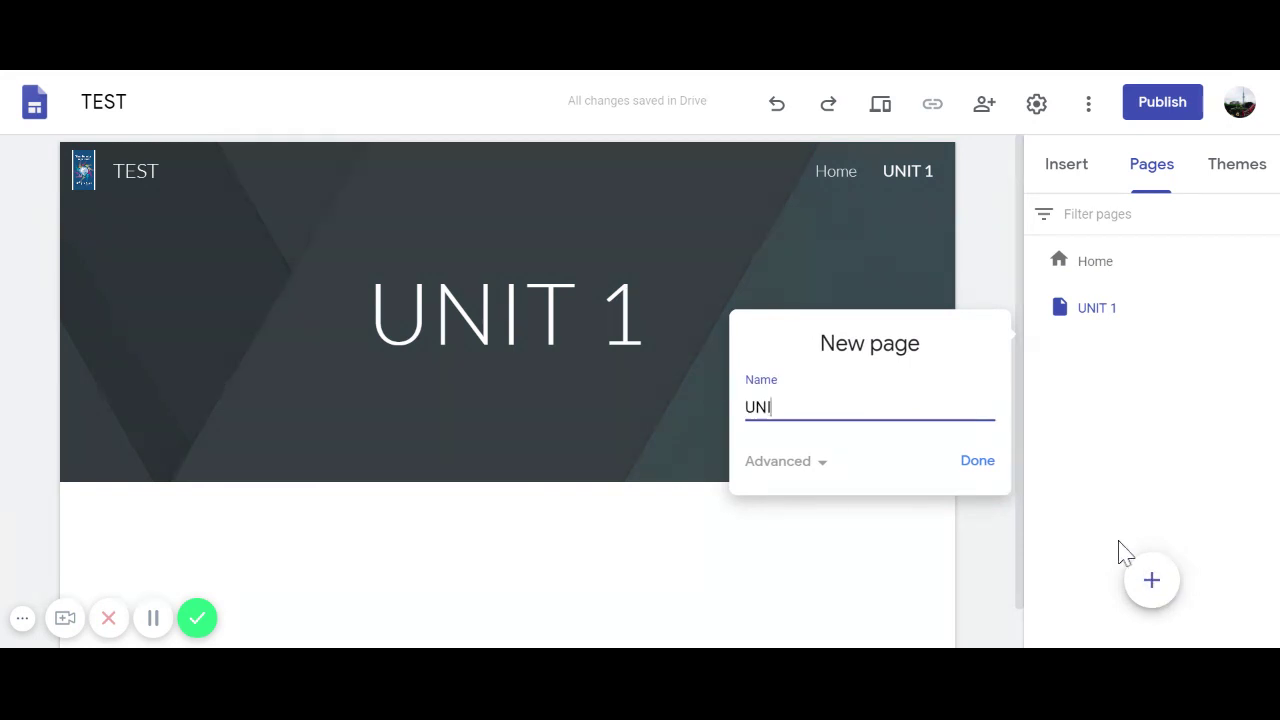
key(Return)
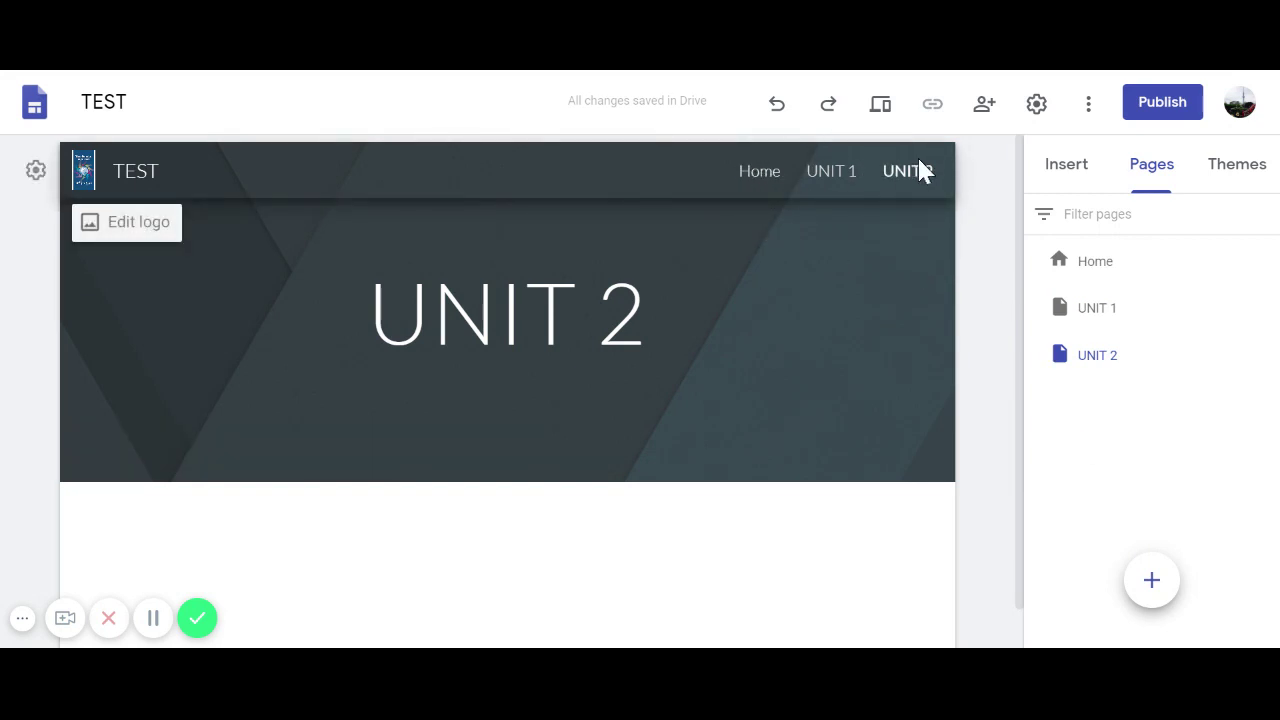
View the Home, UNIT 1 and UNIT 2 pages in turn through the site's navigation links.
click(776, 184)
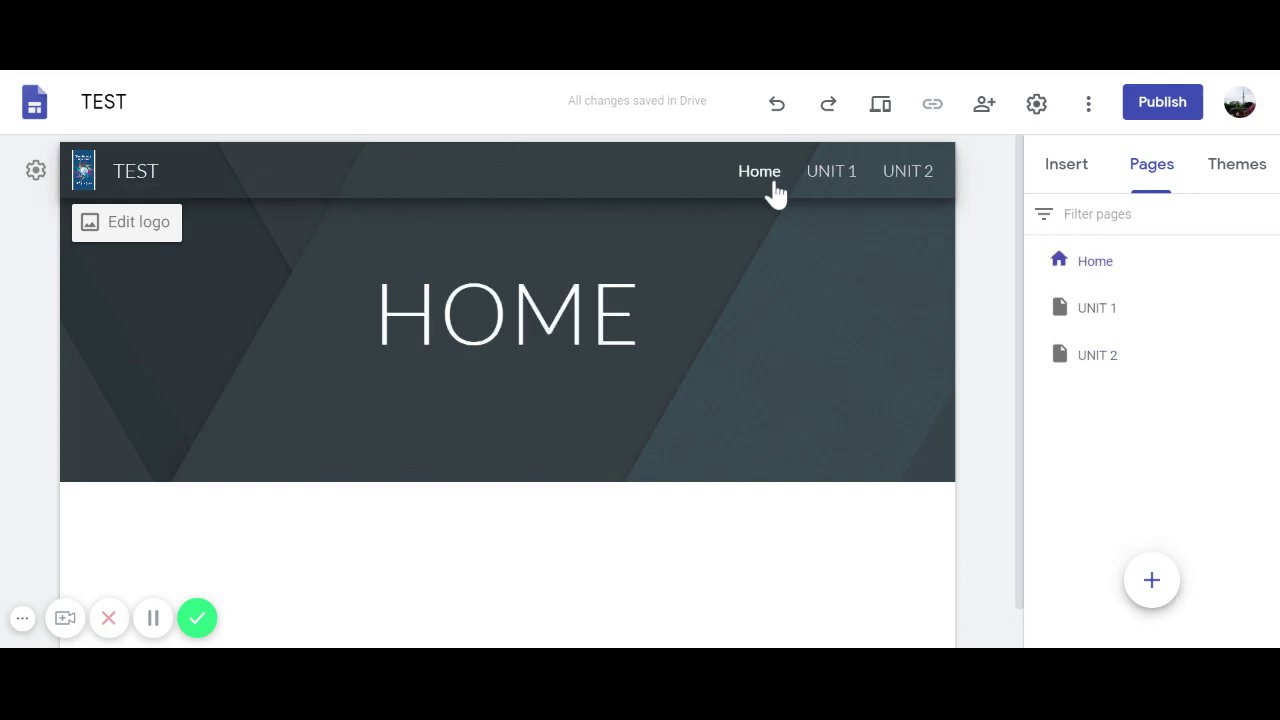
click(829, 186)
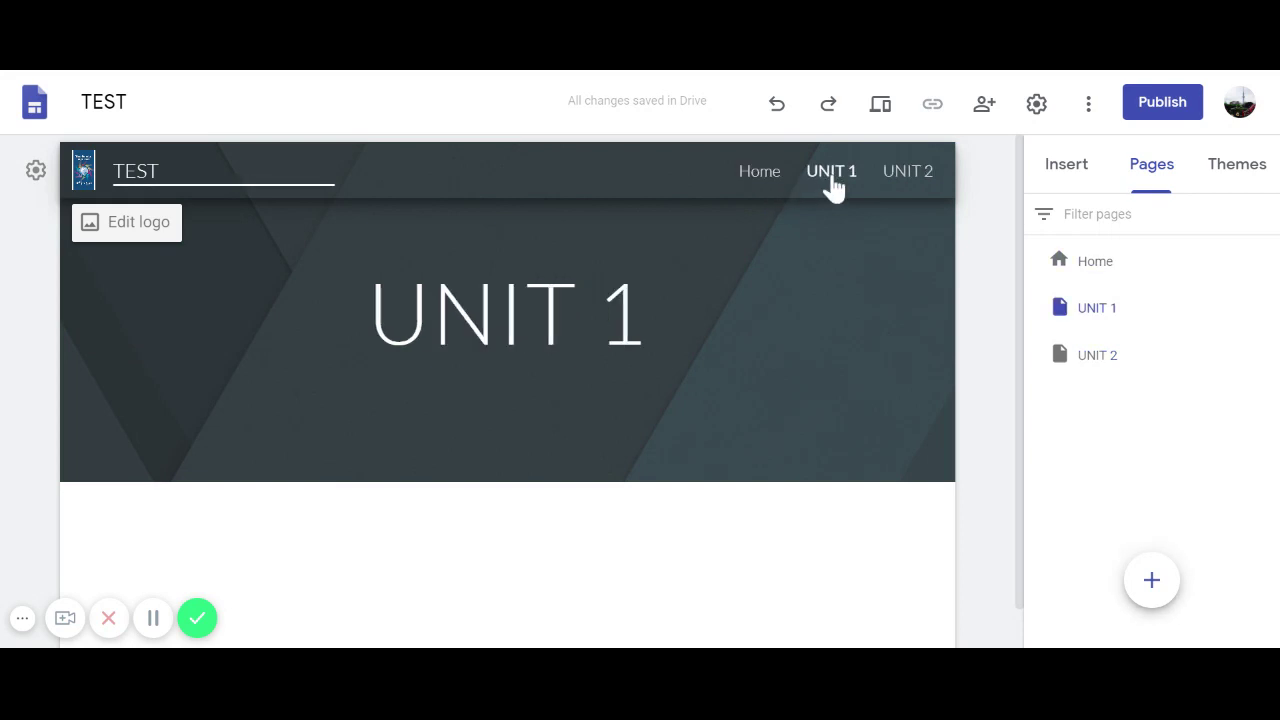
click(911, 182)
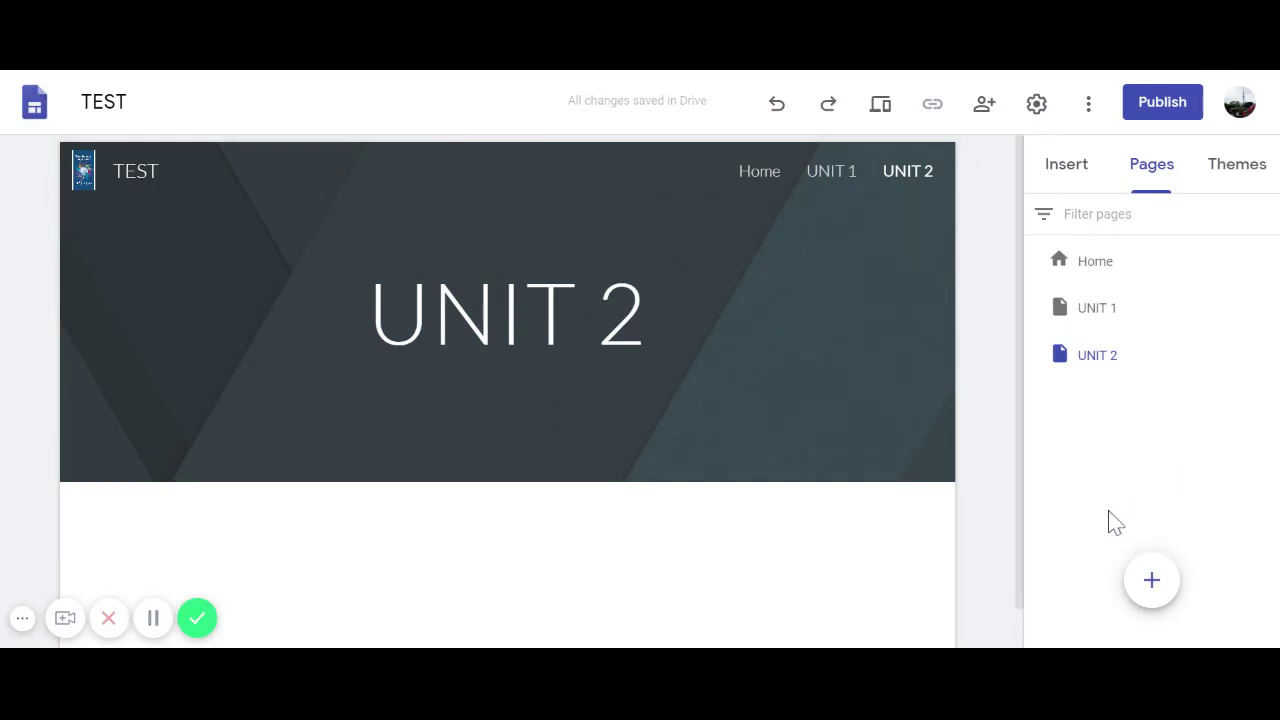
Change the Home page's header image to the tower photo from the Profile photos album.
click(759, 172)
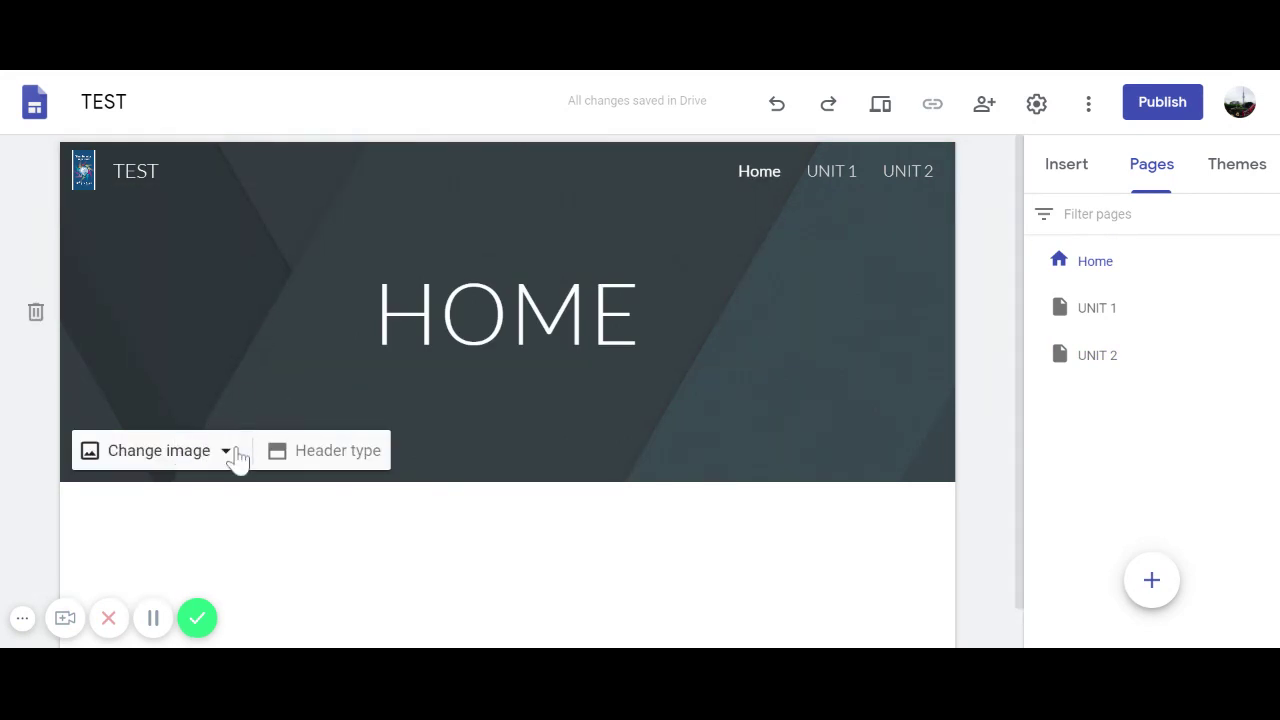
click(228, 456)
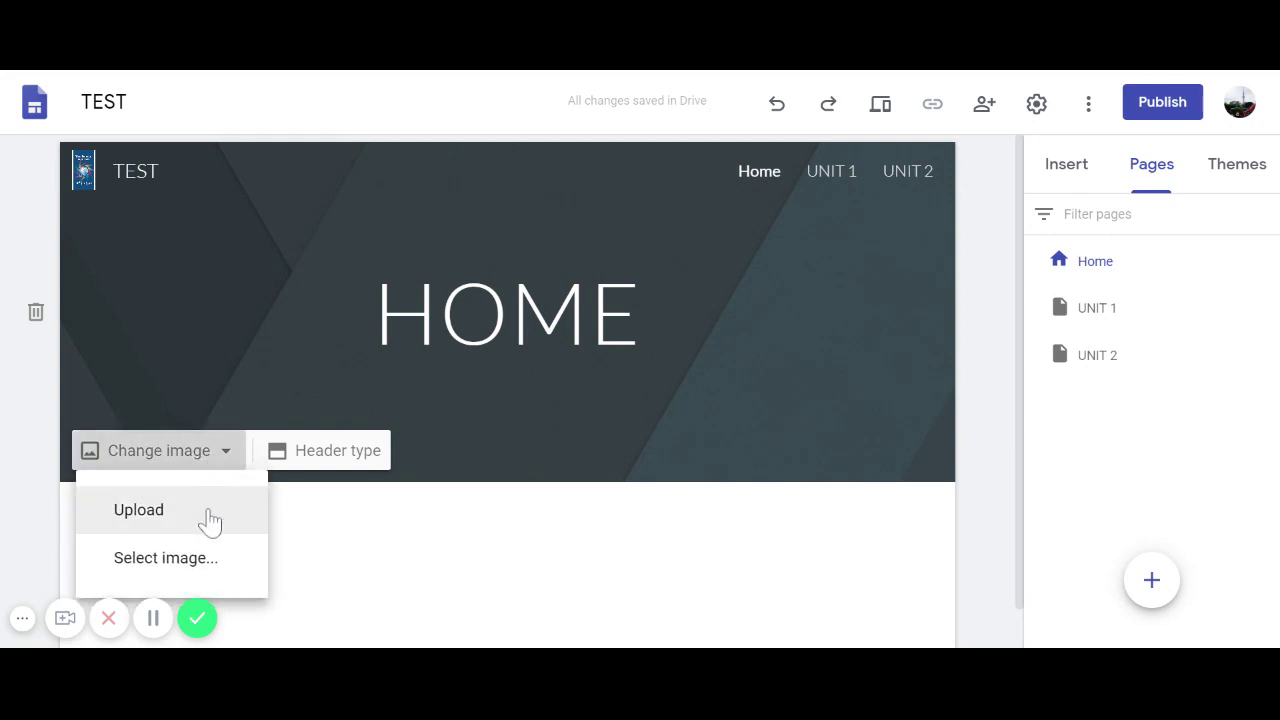
click(206, 572)
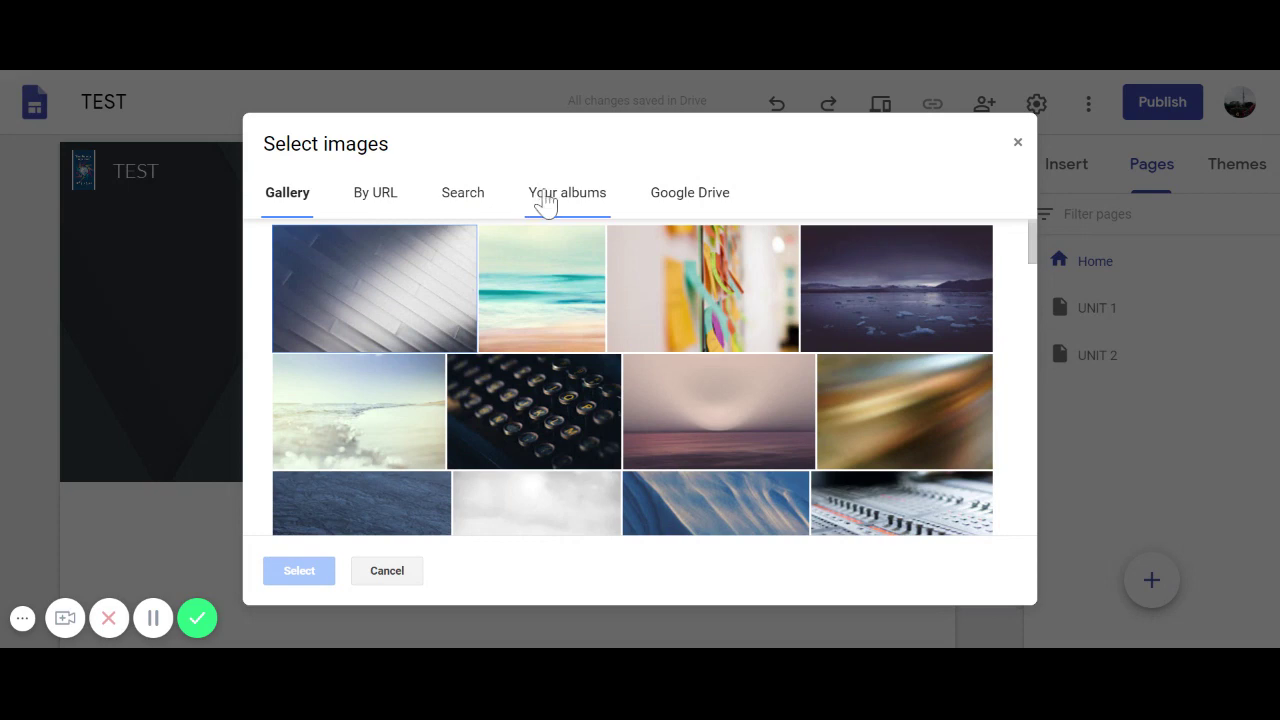
click(655, 200)
click(569, 194)
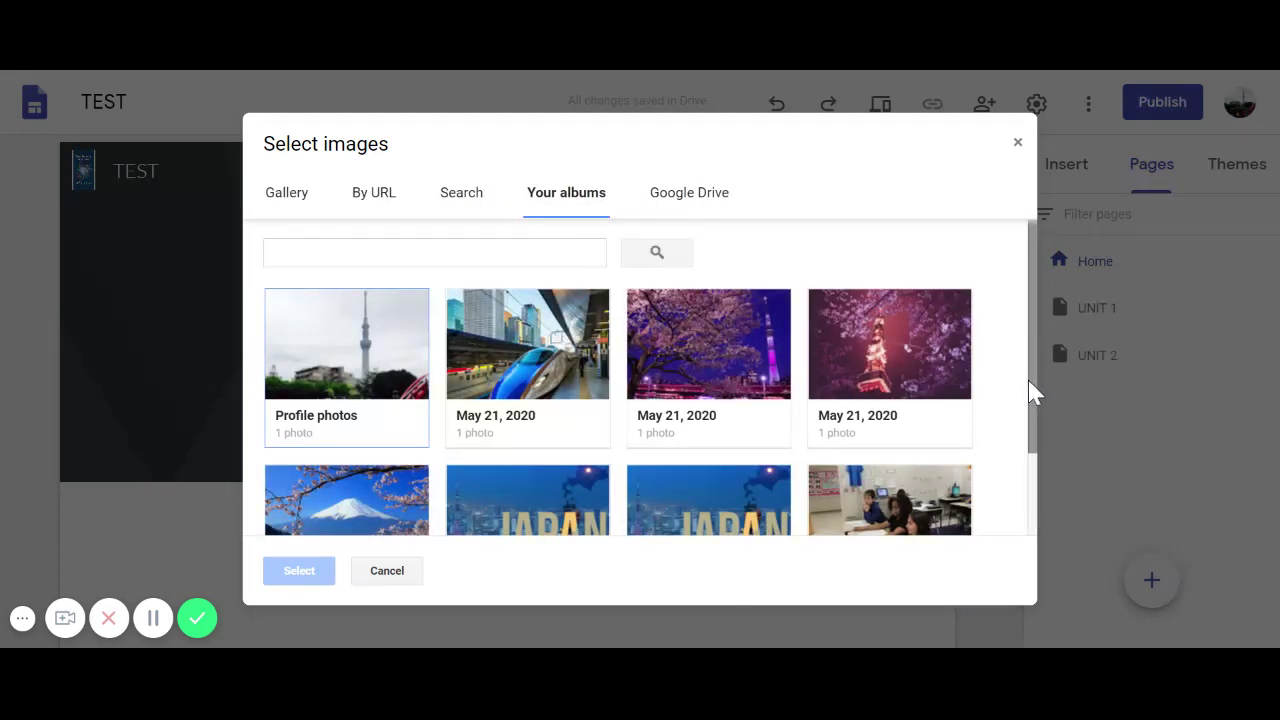
mouse_move(1031, 391)
mouse_down()
mouse_move(1033, 495)
mouse_move(1023, 414)
mouse_up()
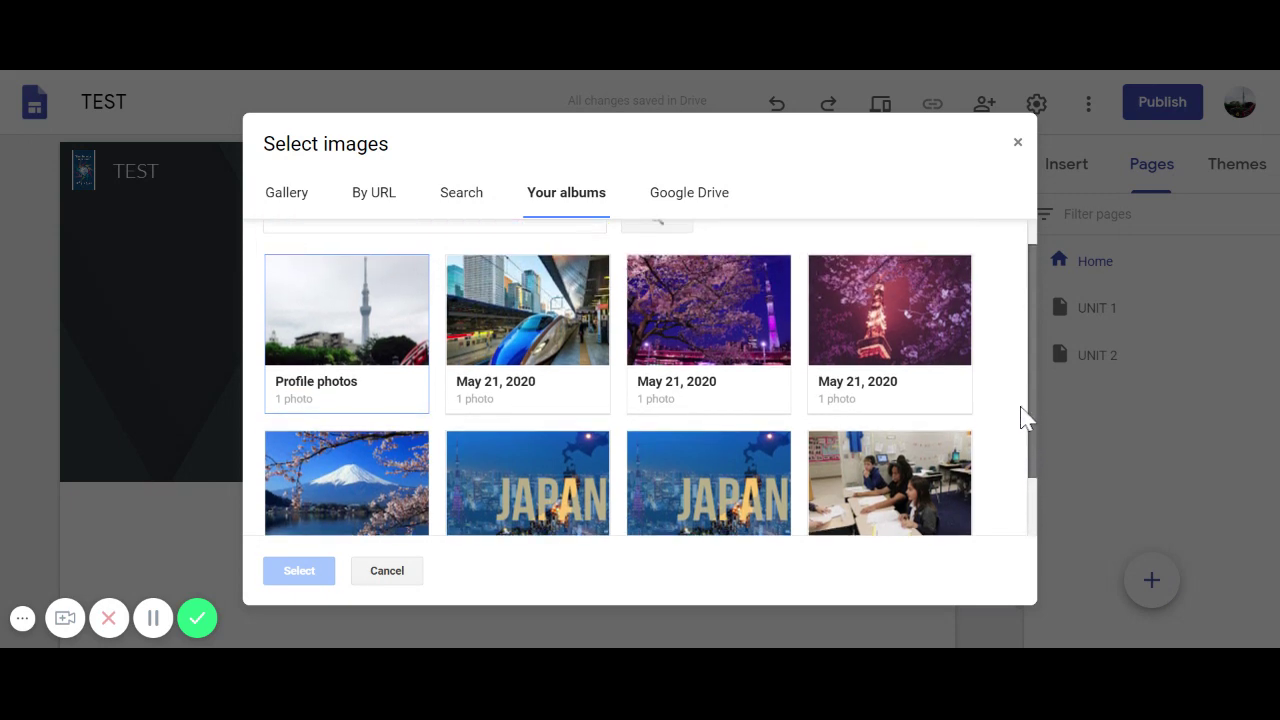
click(373, 364)
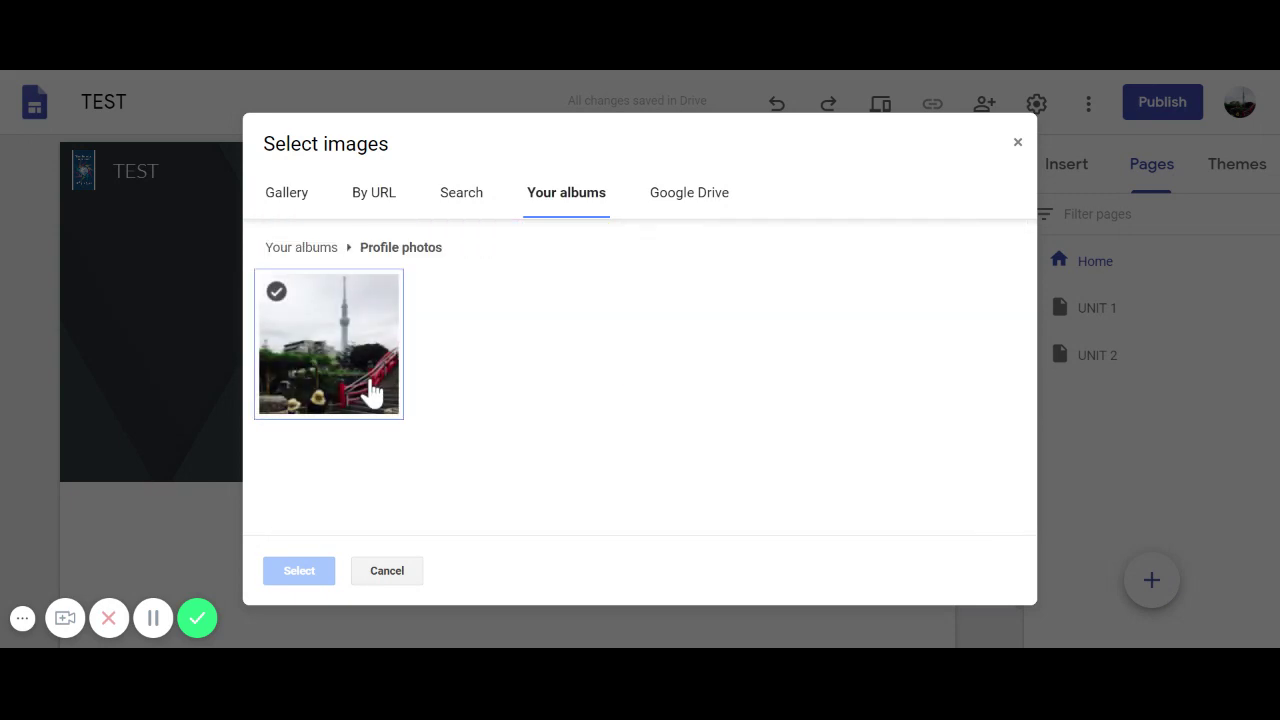
click(371, 393)
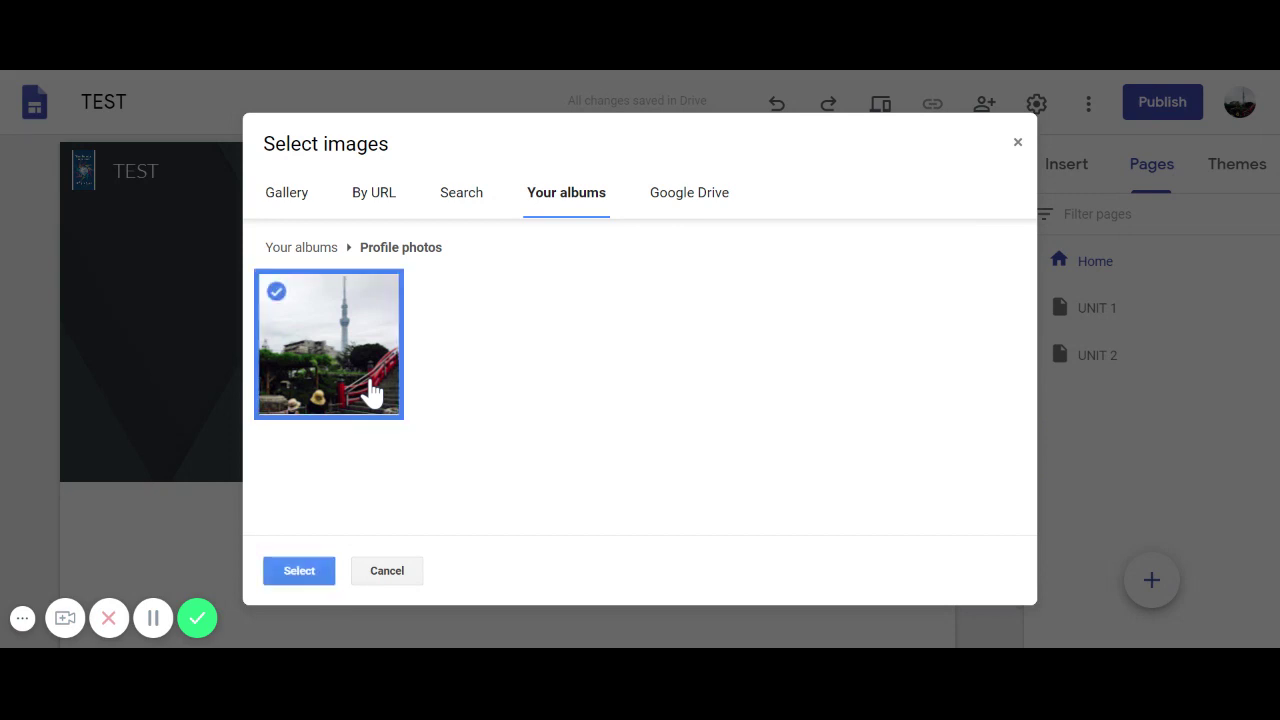
click(316, 570)
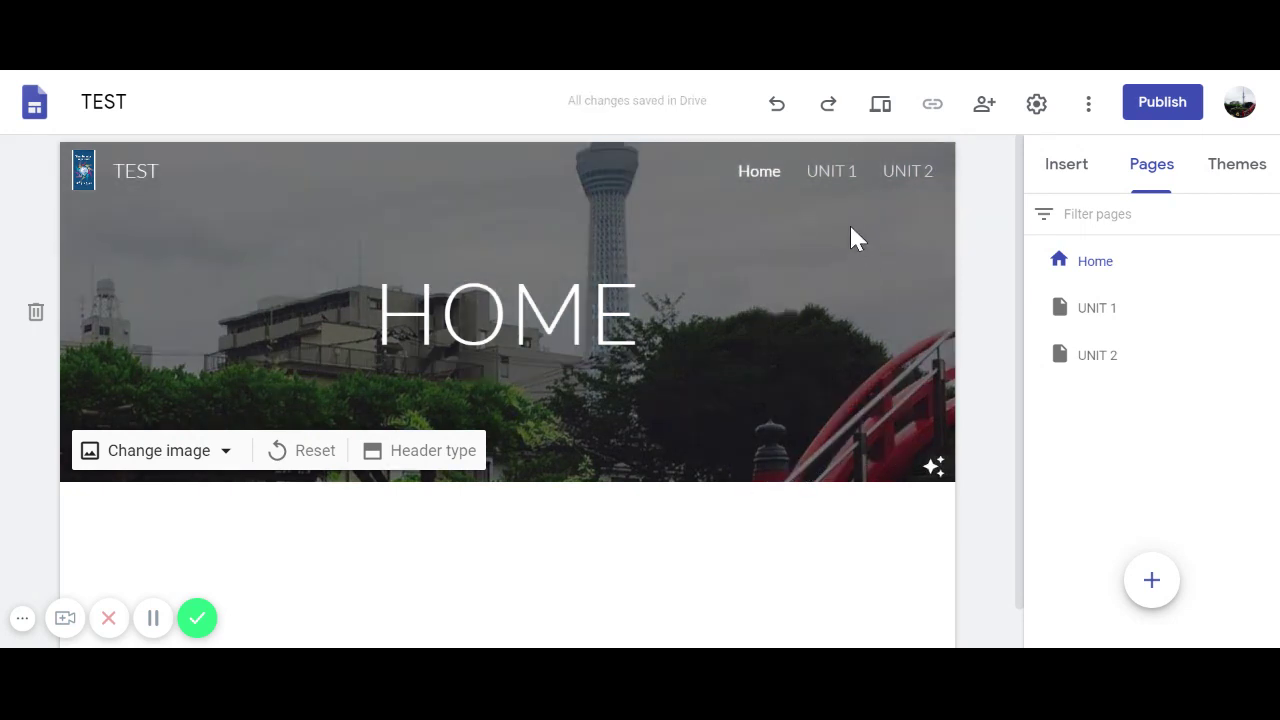
Open the UNIT 1 page and search Google images for GREETINGS as a possible header image.
click(838, 178)
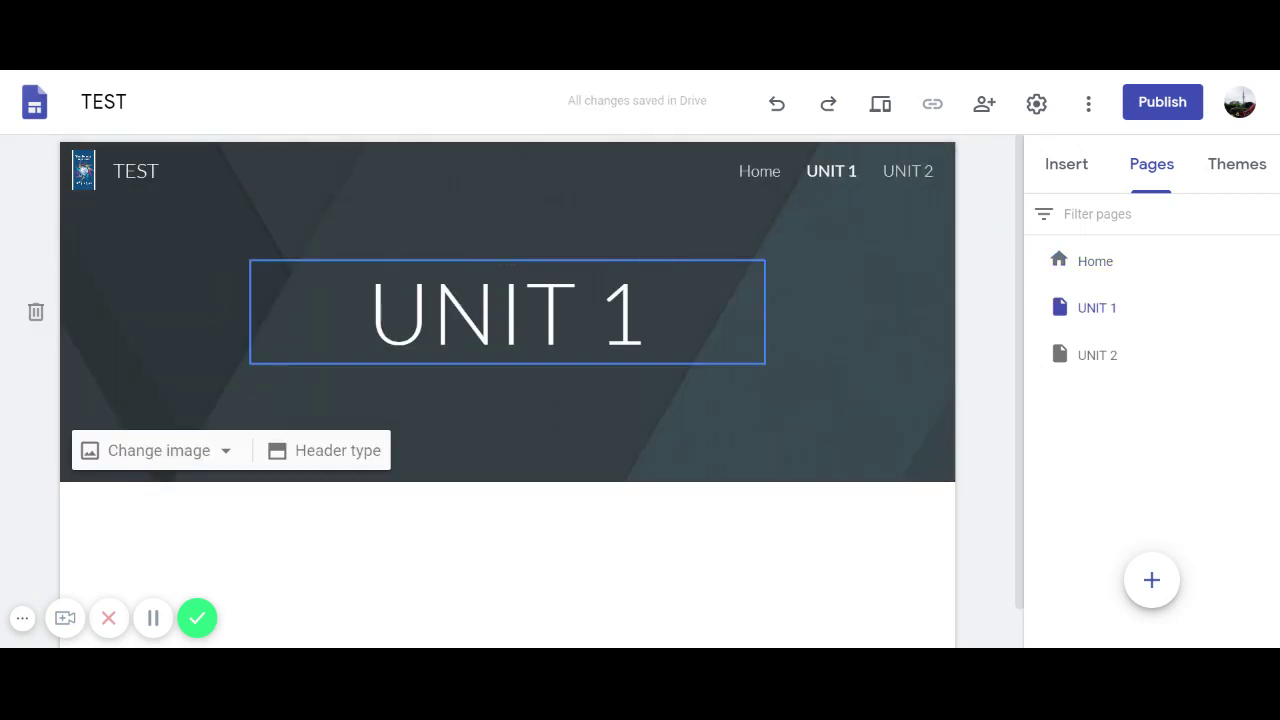
click(228, 452)
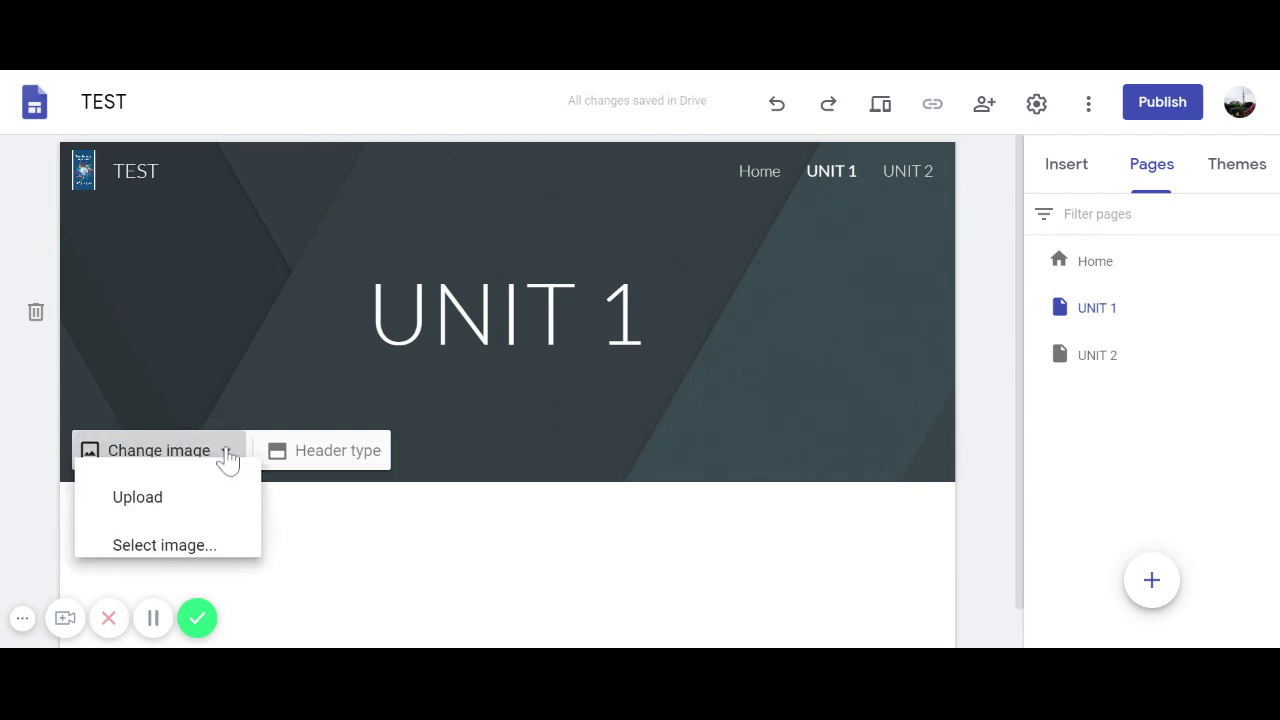
click(165, 558)
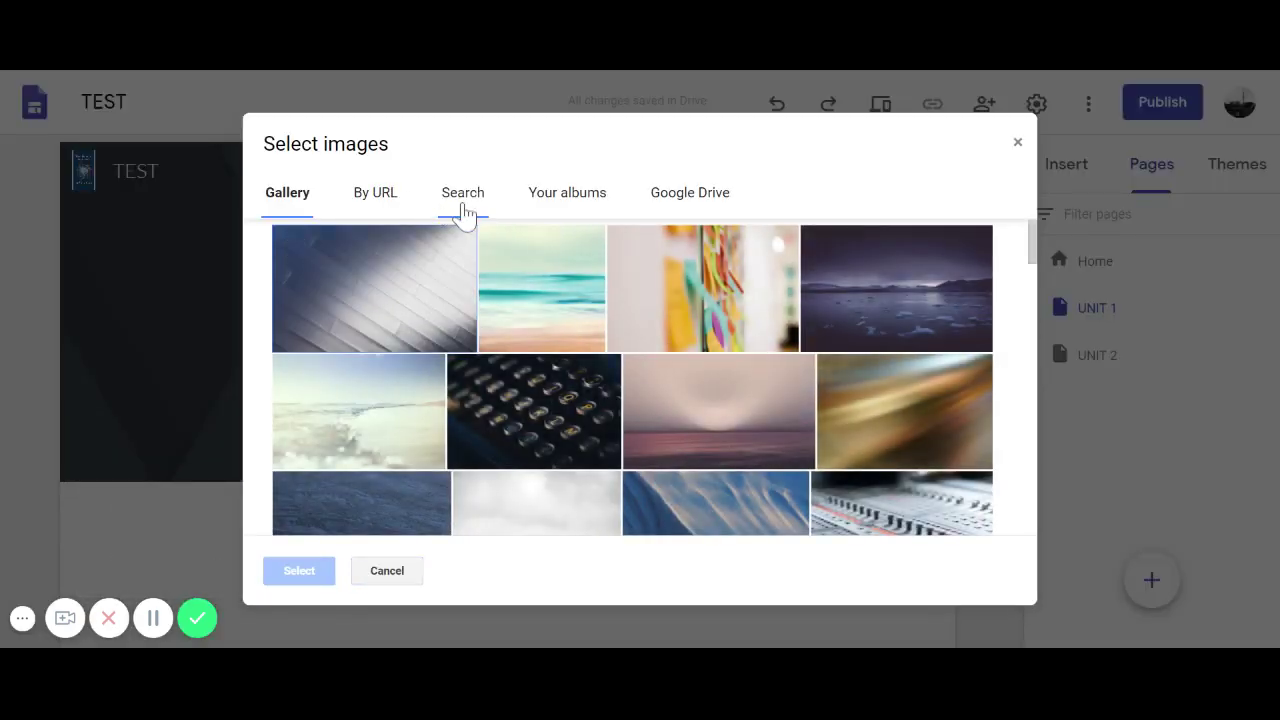
click(376, 200)
click(466, 200)
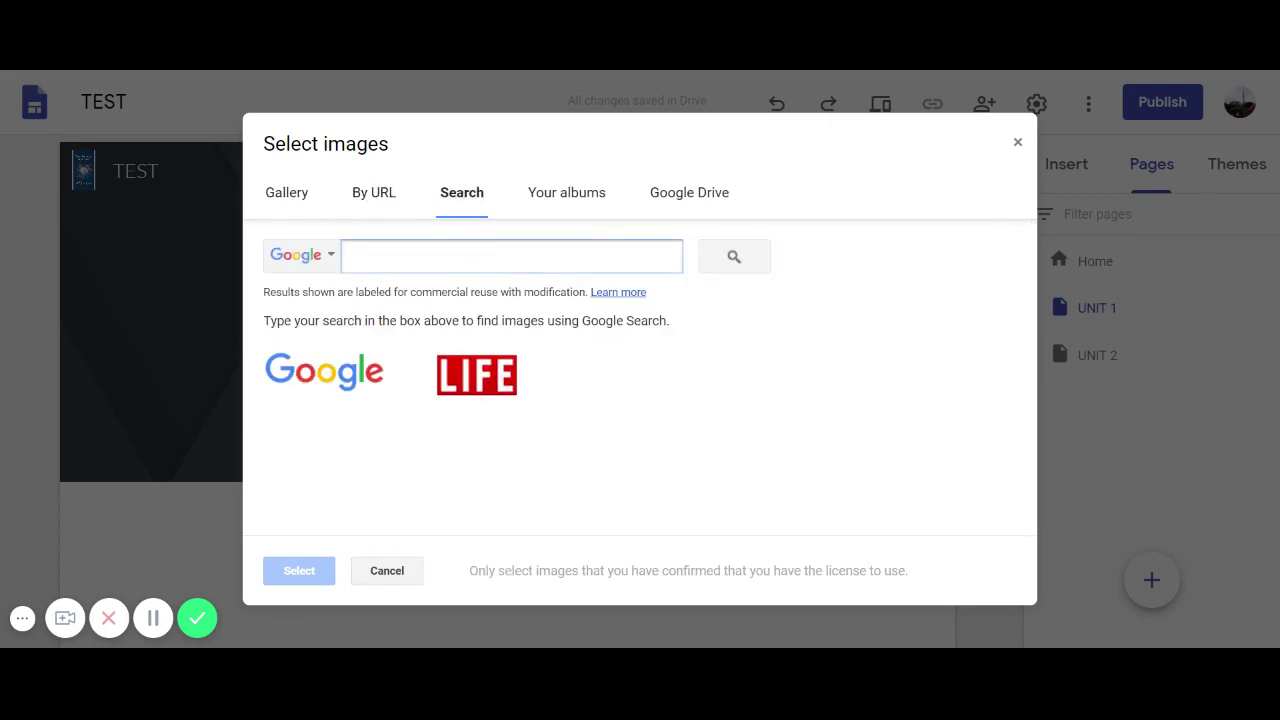
text(GREETINGS)
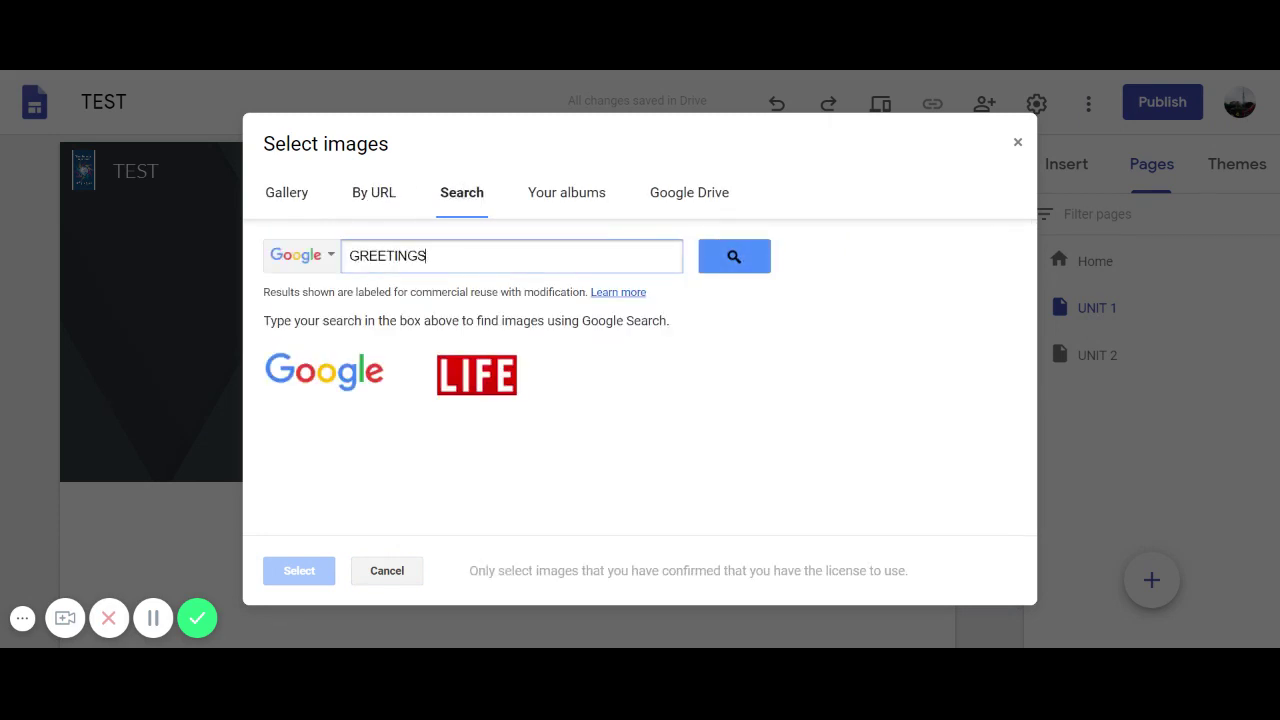
key(Return)
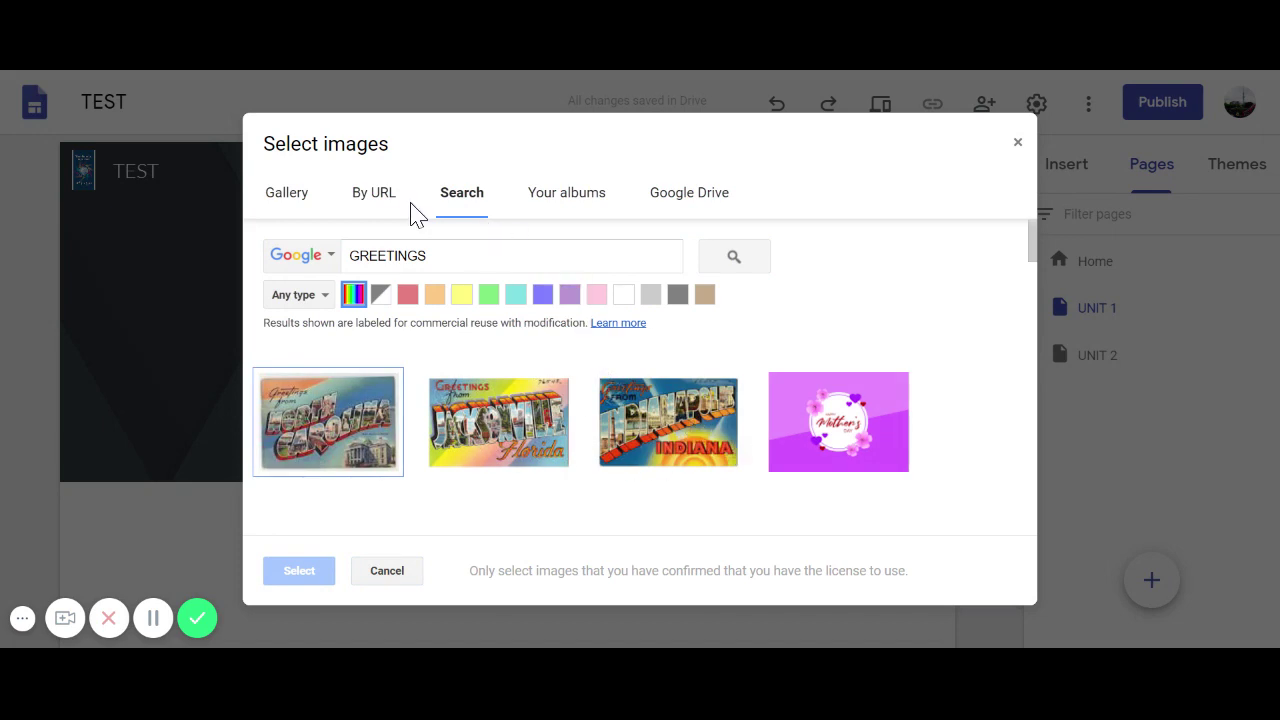
Change the UNIT 1 page's header image to the bullet train photo from the May 21, 2020 album.
click(375, 205)
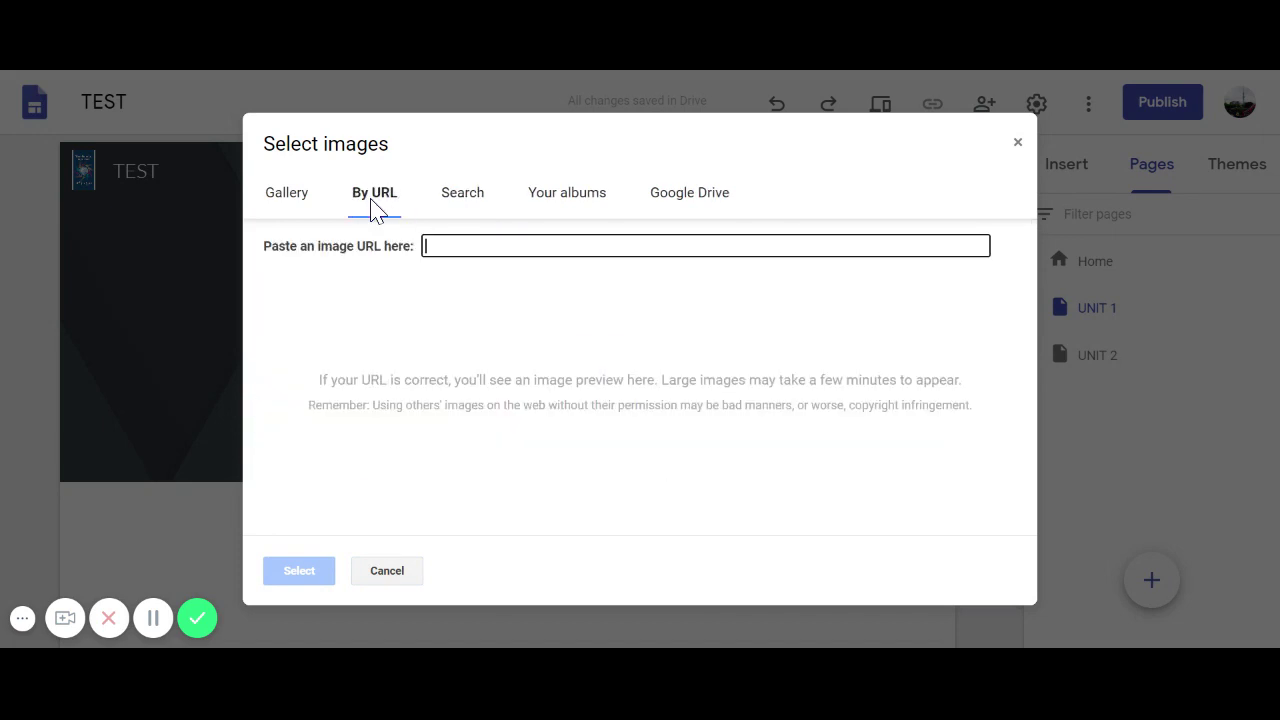
click(597, 207)
click(556, 346)
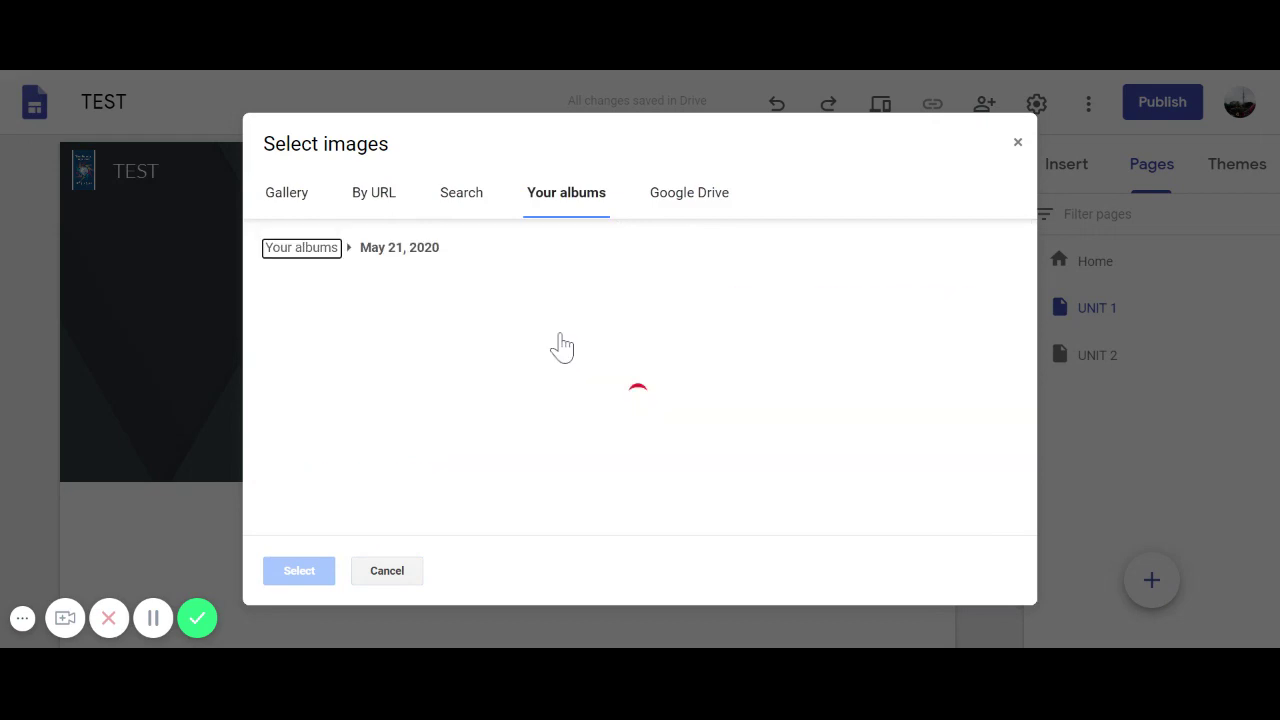
mouse_move(373, 342)
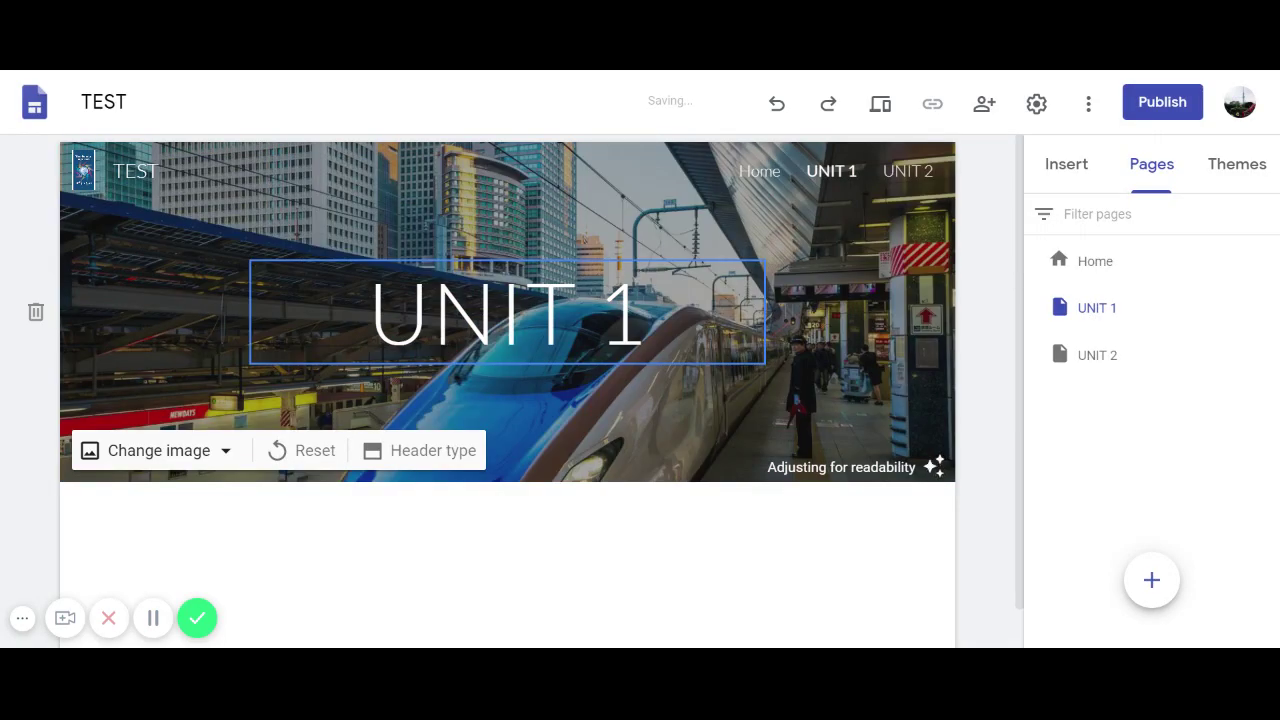
Change the UNIT 2 page's header image to the gallery picture of colourful hanging paper strips.
click(903, 174)
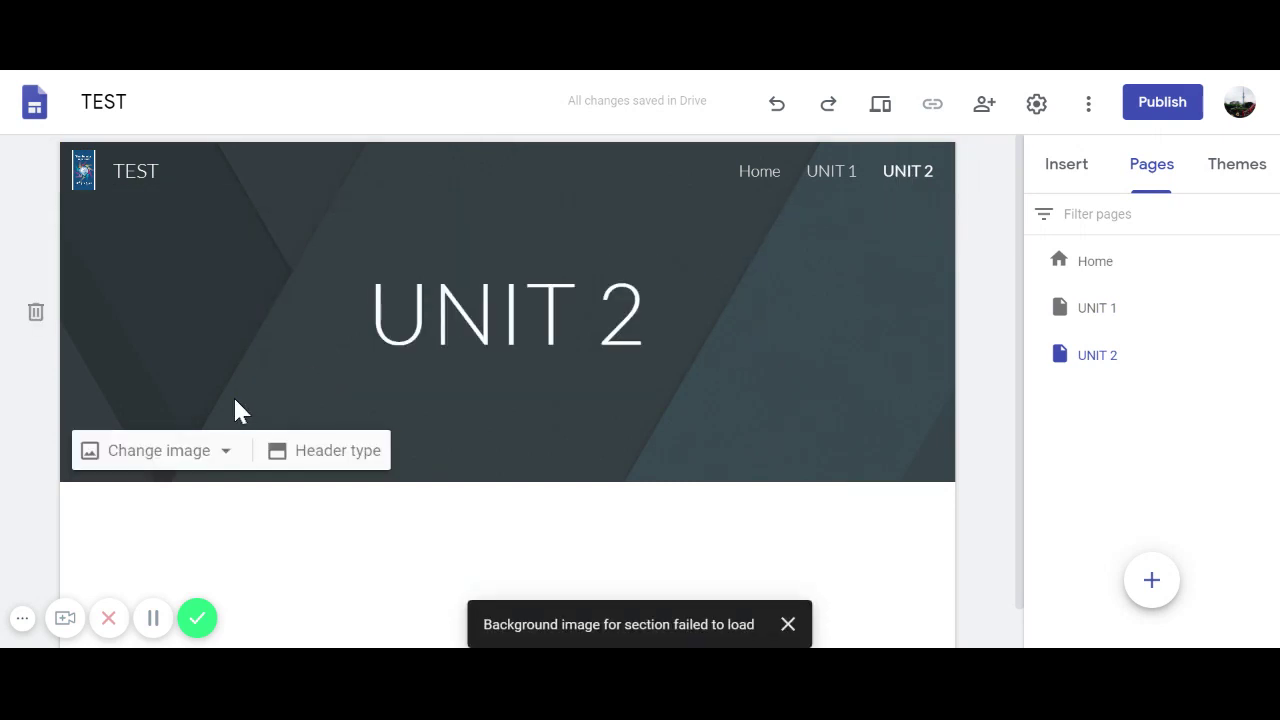
click(238, 450)
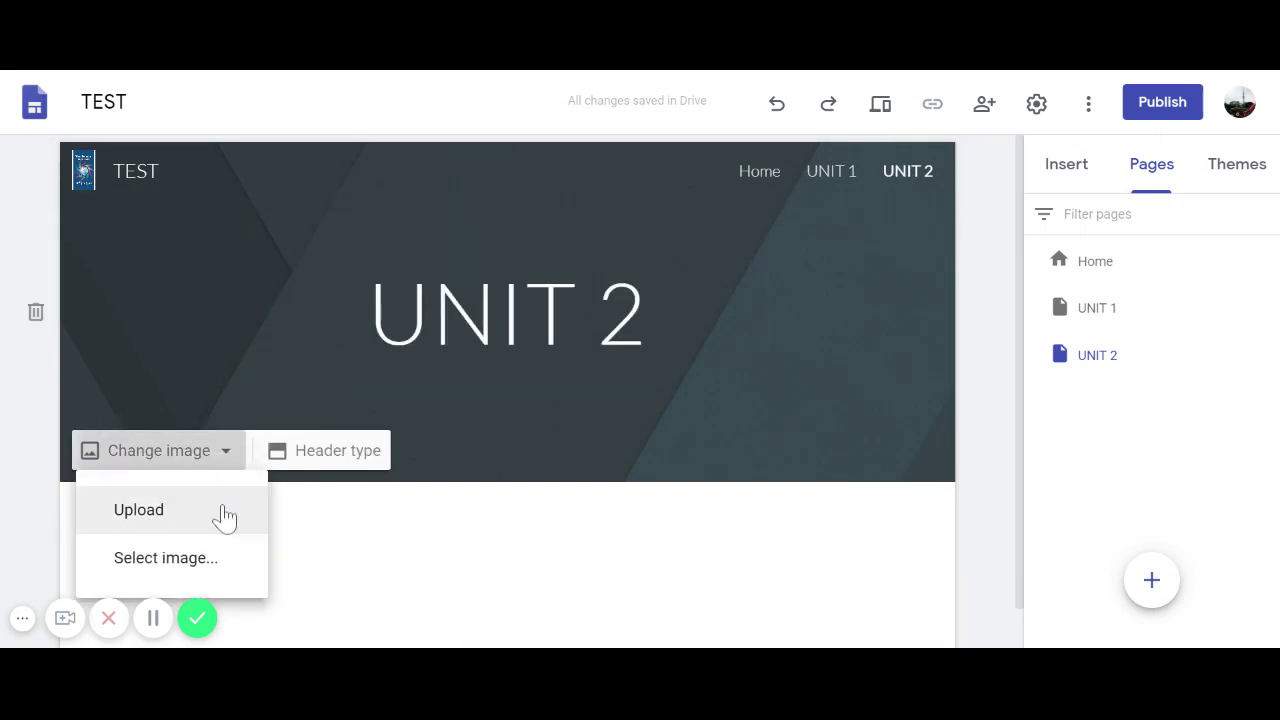
click(222, 560)
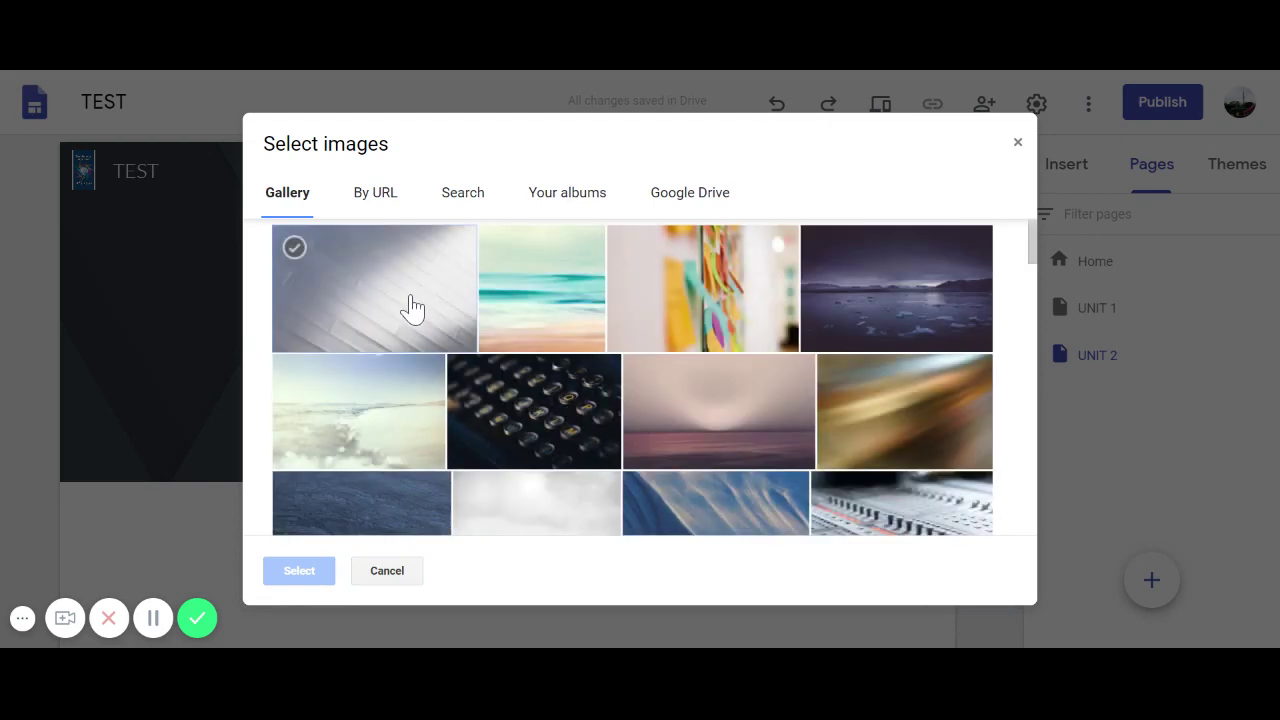
click(666, 308)
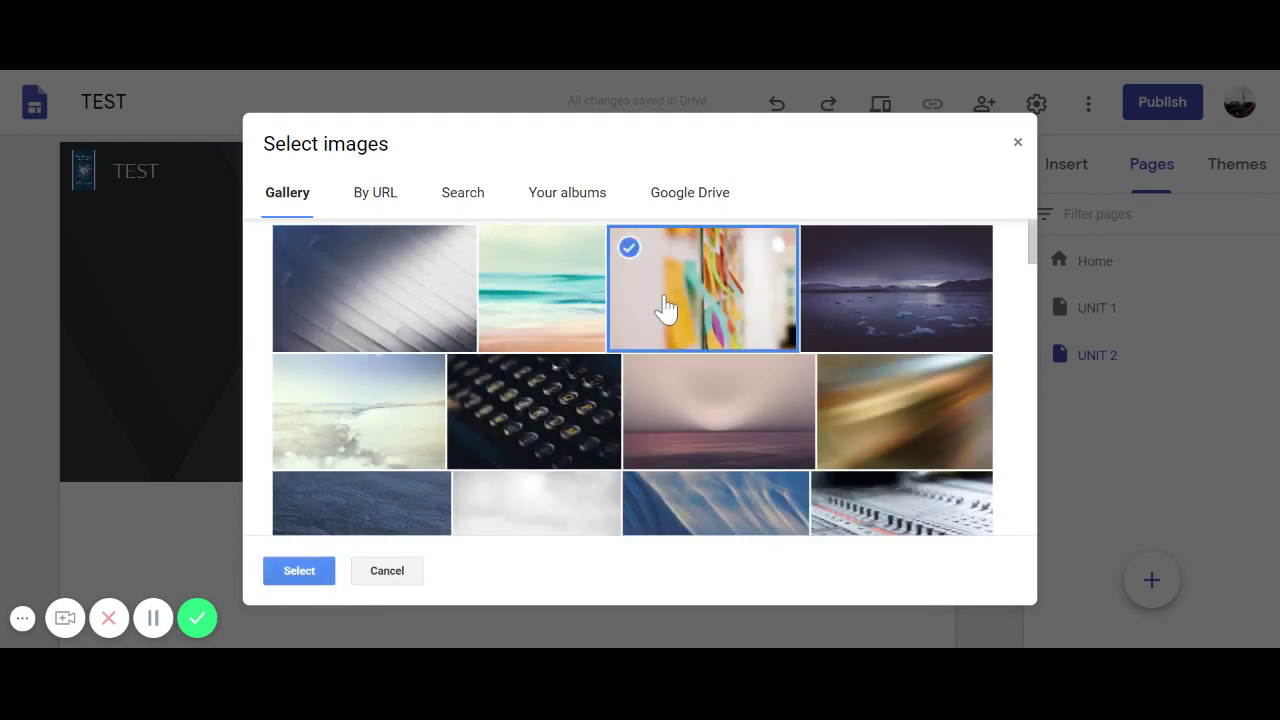
click(299, 571)
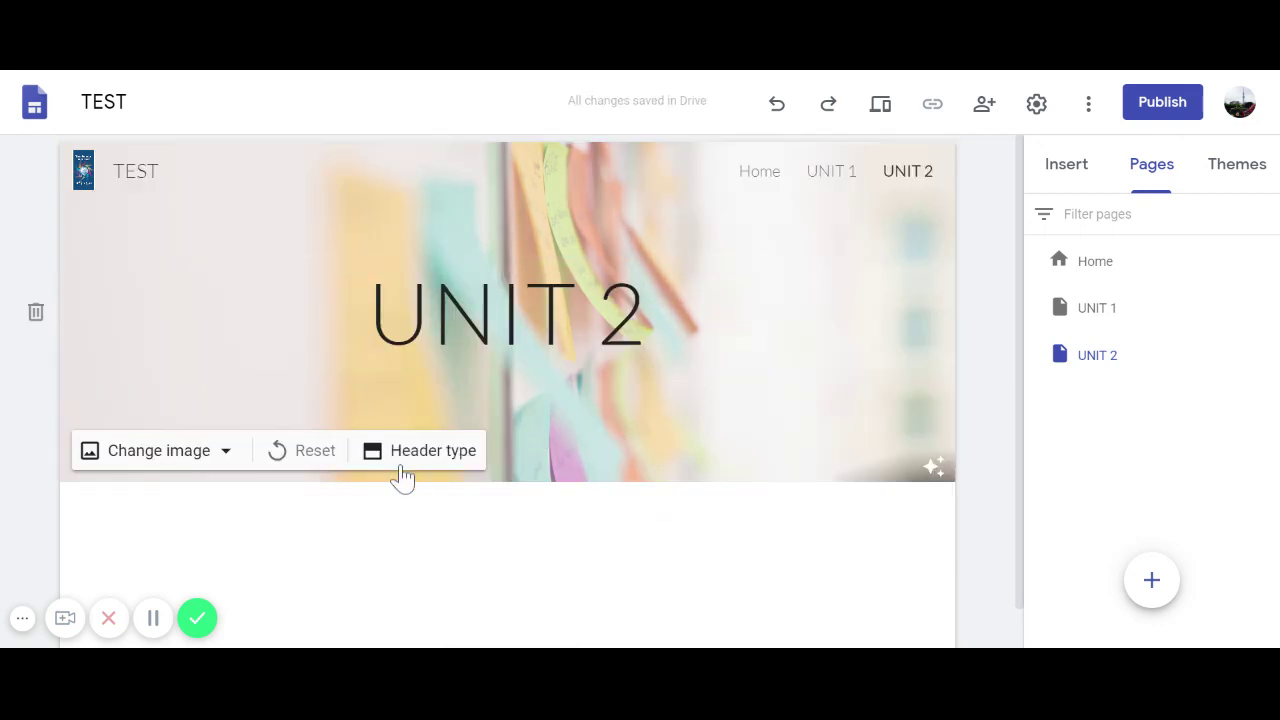
Try the Cover and Large banner header types on the UNIT 2 page and return the header to Banner.
click(402, 471)
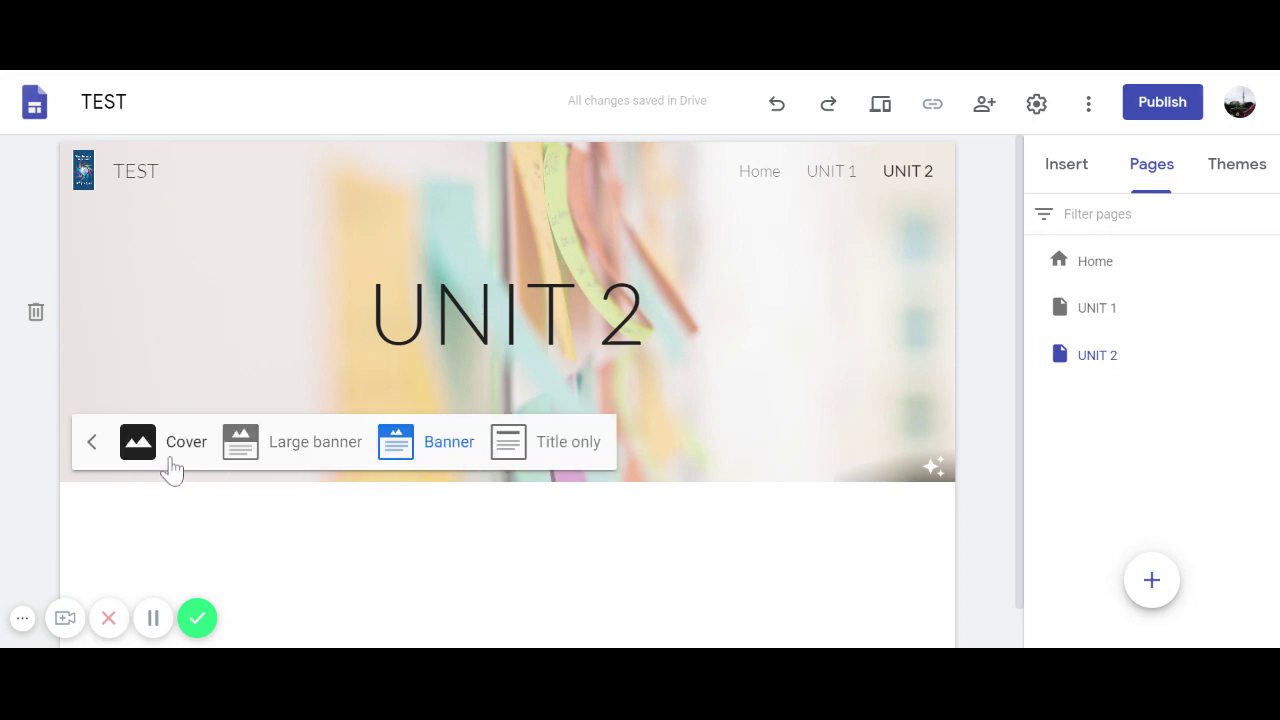
click(168, 455)
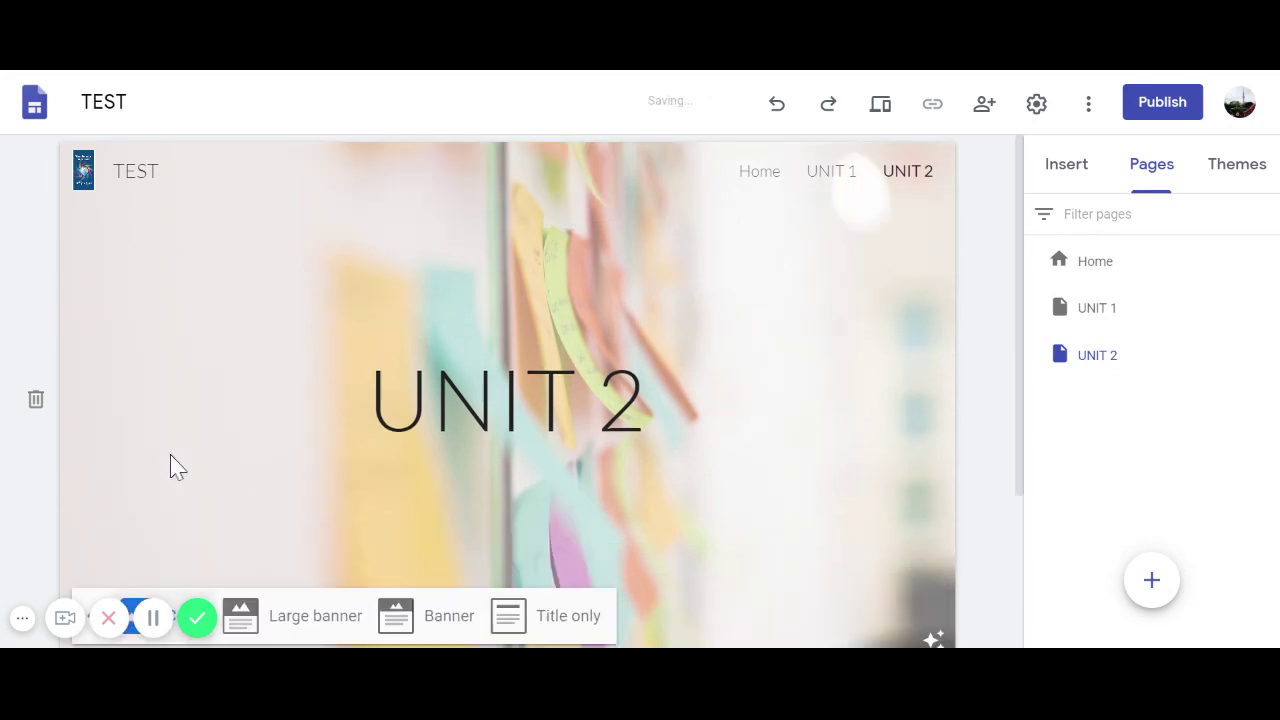
click(262, 628)
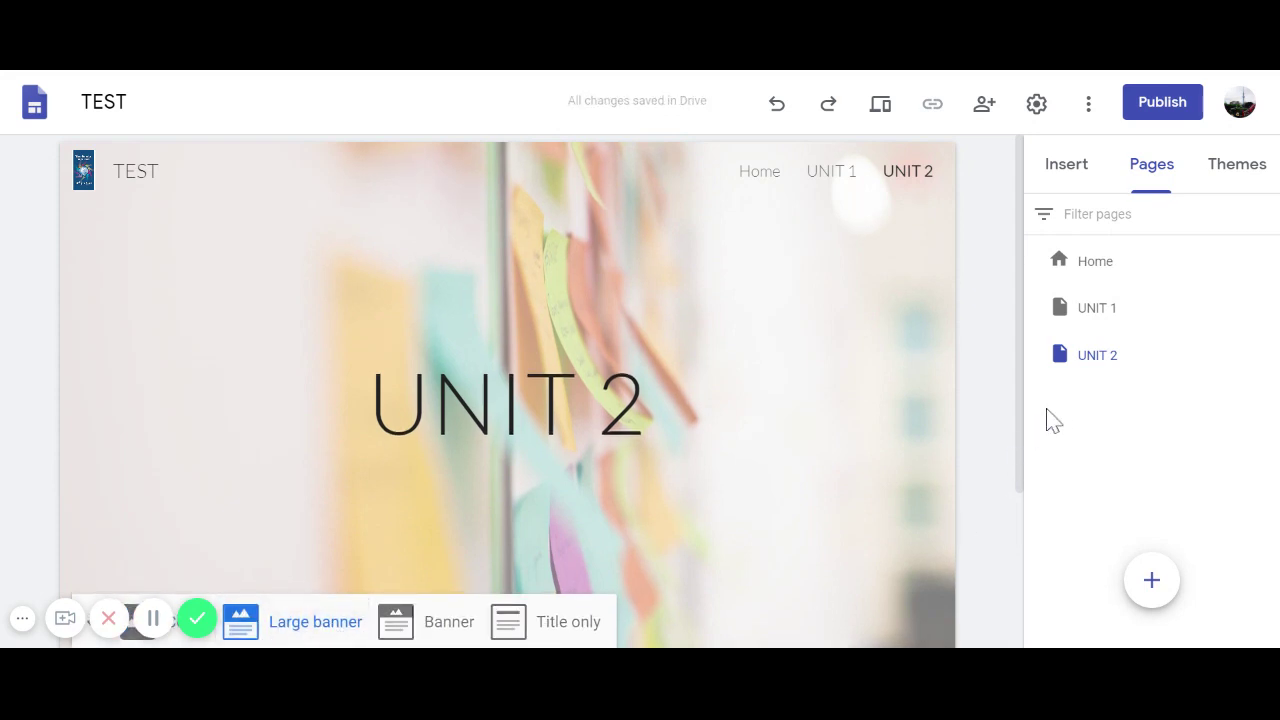
drag(1028, 413, 791, 465)
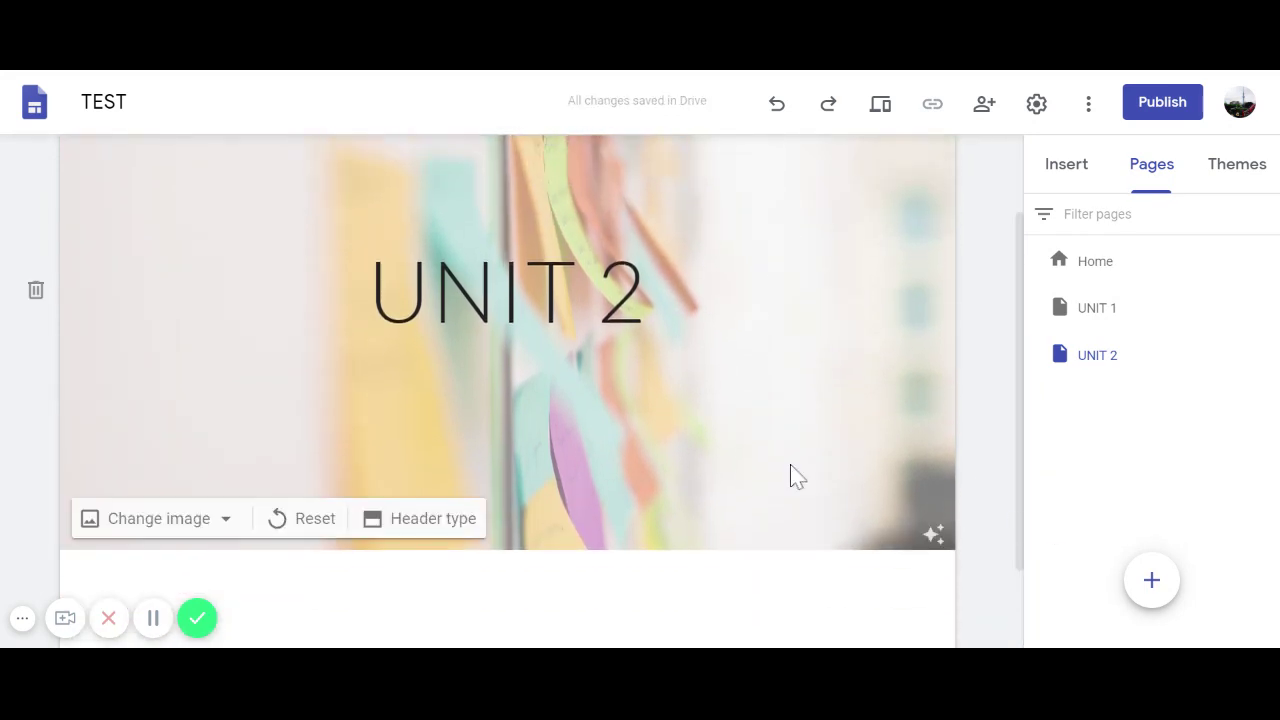
click(370, 524)
click(420, 518)
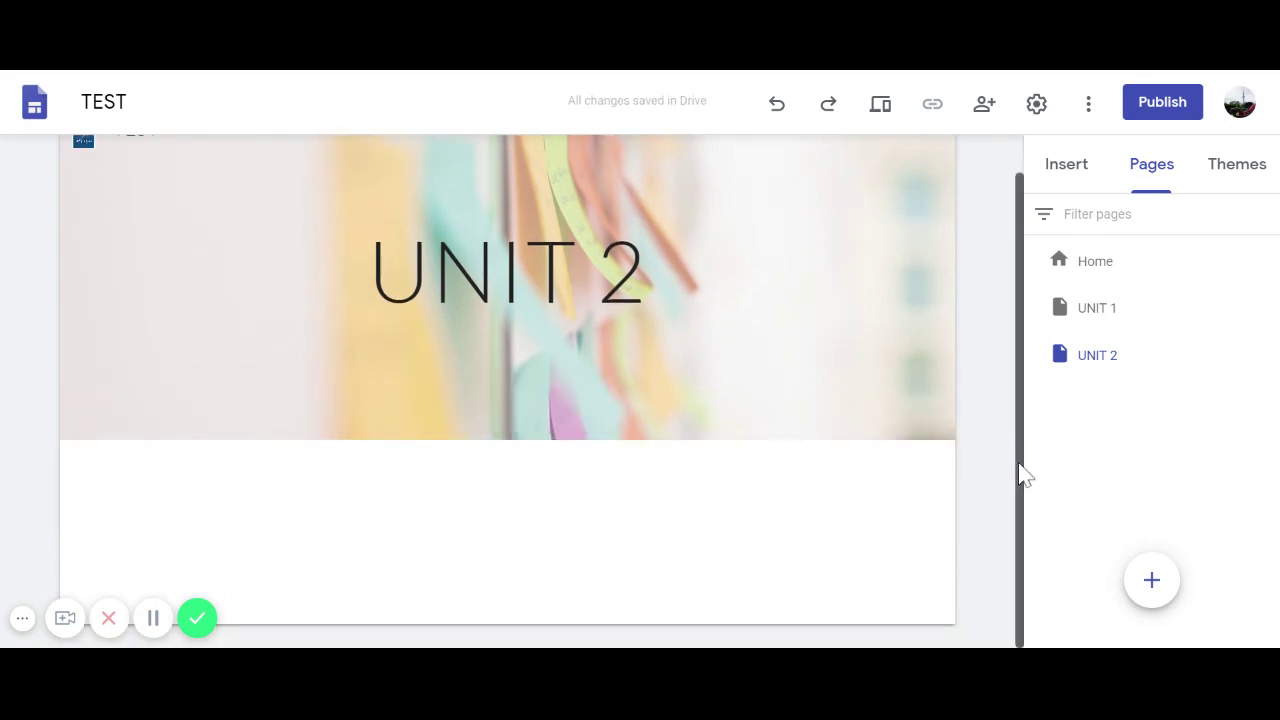
drag(1022, 532, 1029, 432)
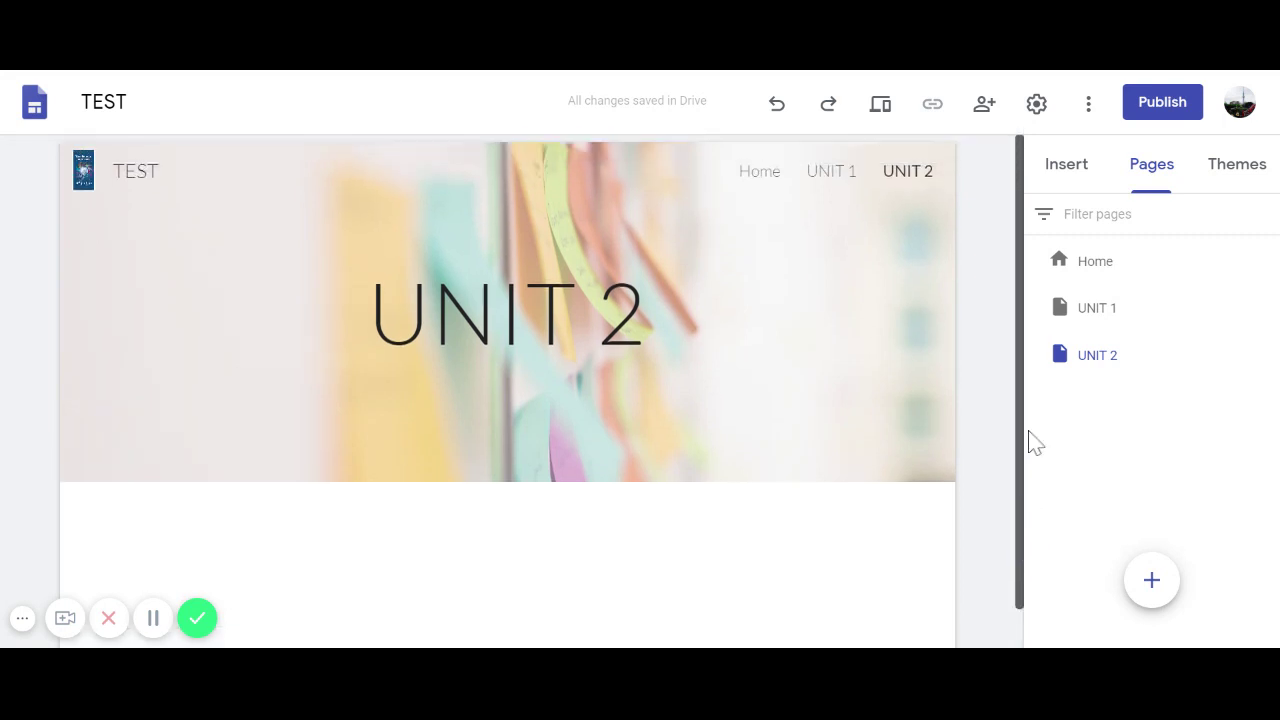
scroll(1046, 545, down, 1)
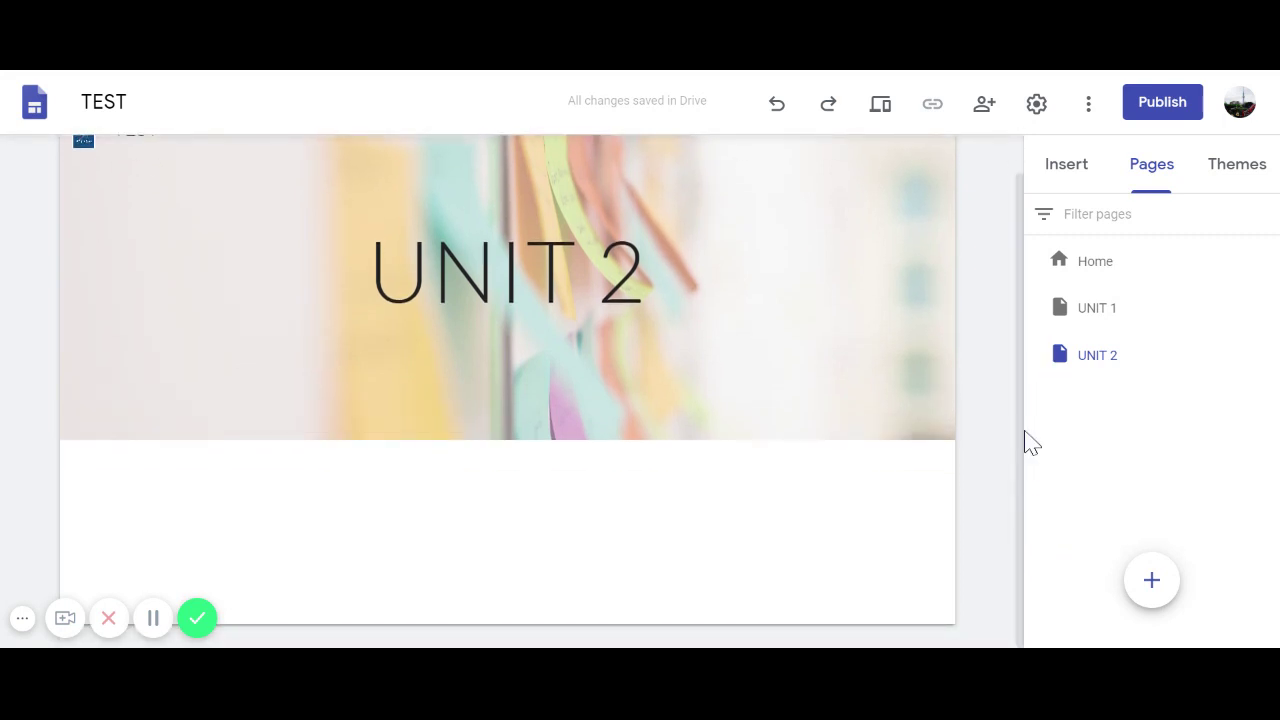
scroll(1033, 390, up, 1)
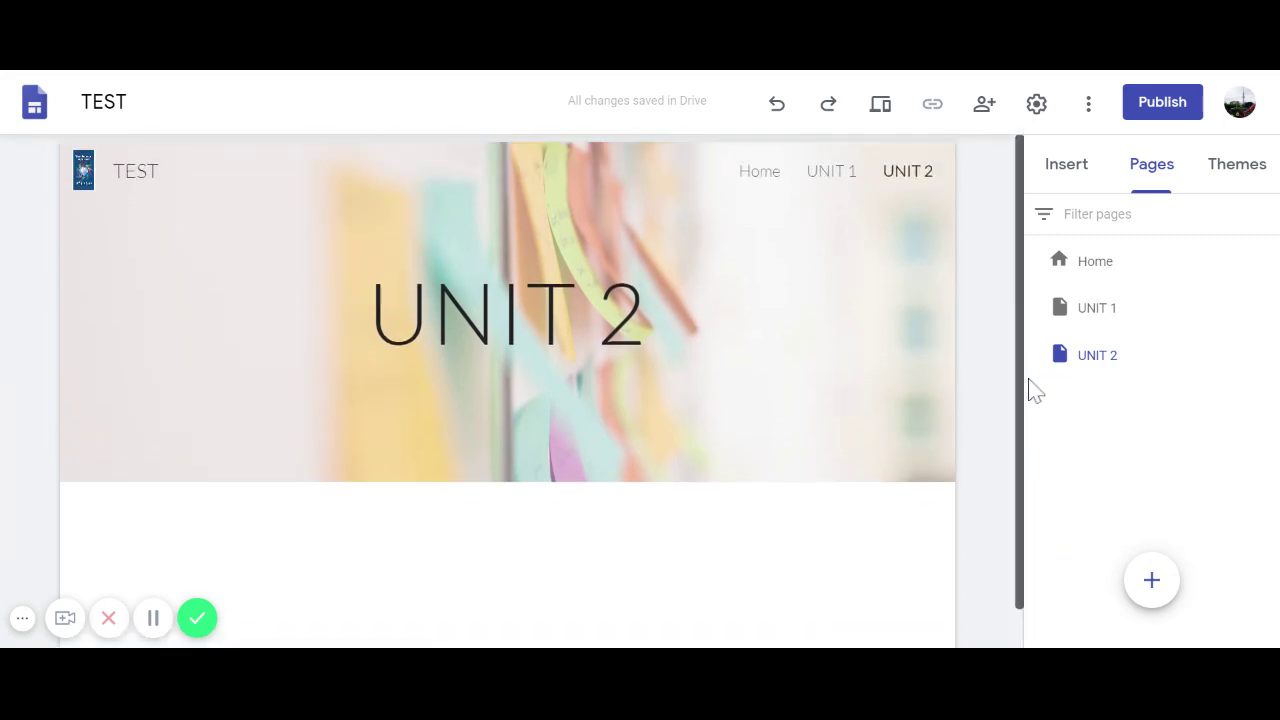
Add a text box below the Home page header reading WELCOME in the Title style.
click(762, 173)
scroll(1023, 443, down, 1)
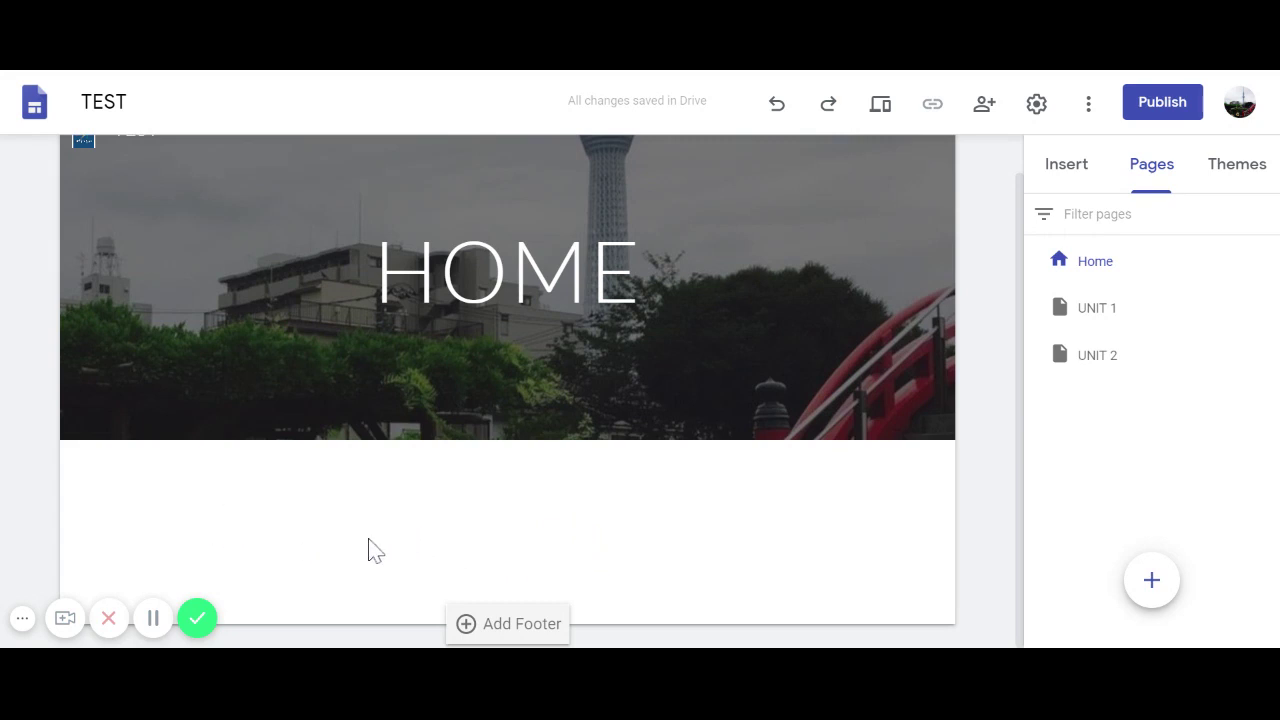
double_click(316, 527)
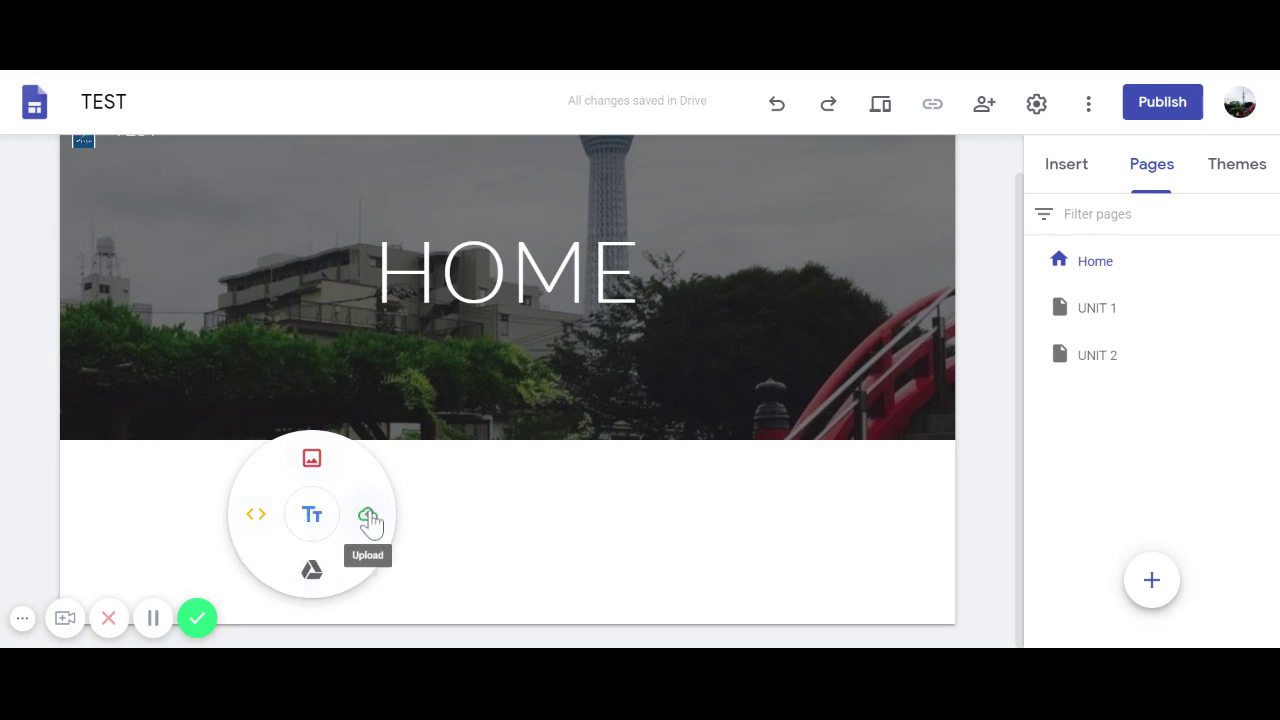
click(315, 520)
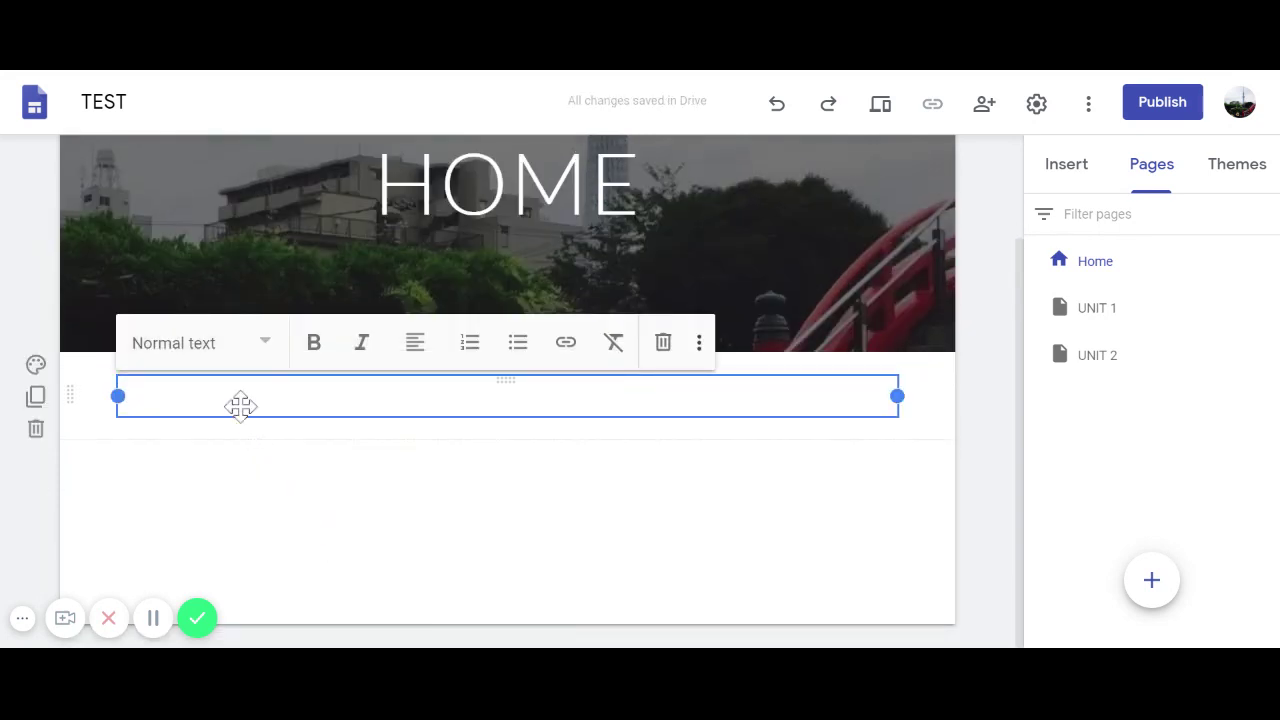
text(WE)
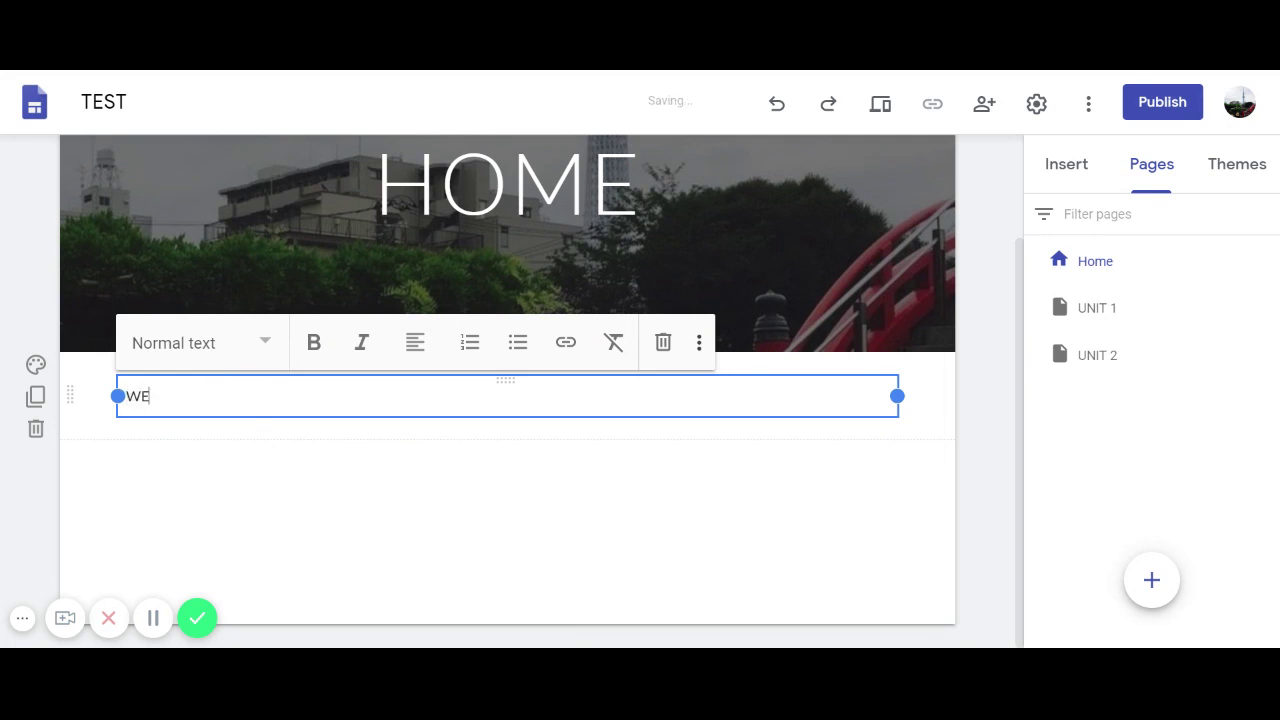
text(C)
key(BackSpace)
click(268, 366)
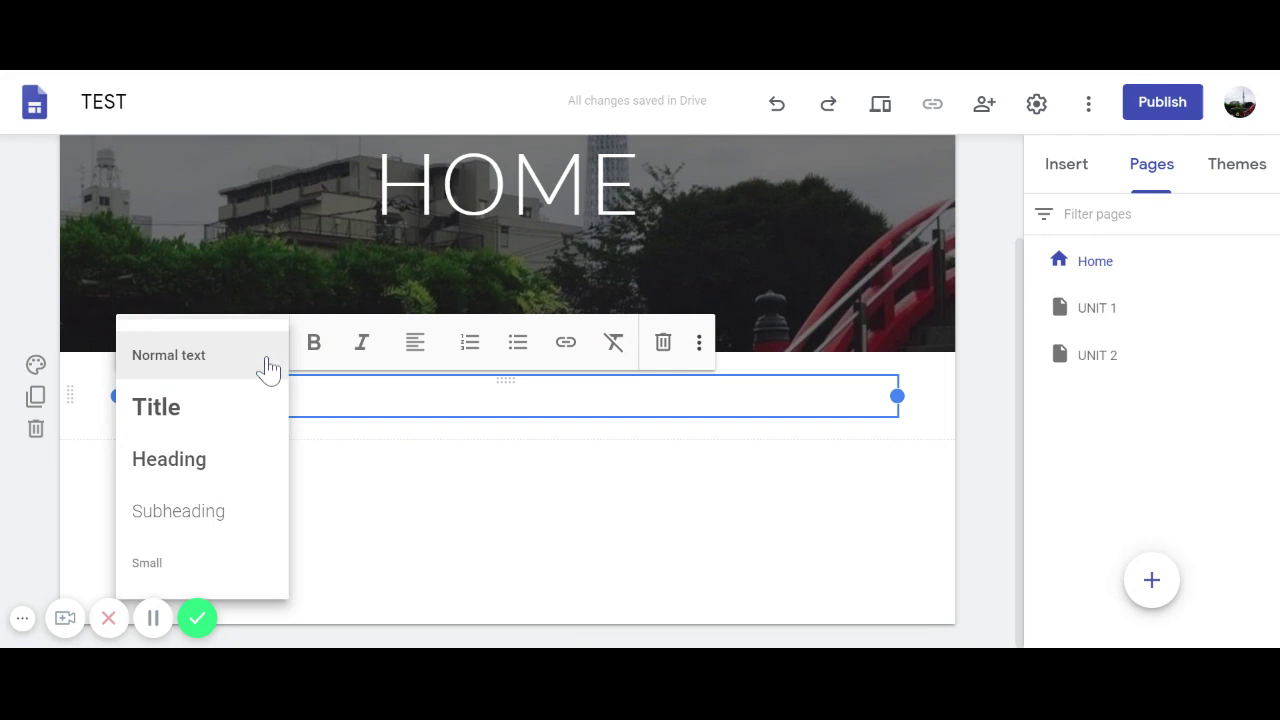
click(225, 432)
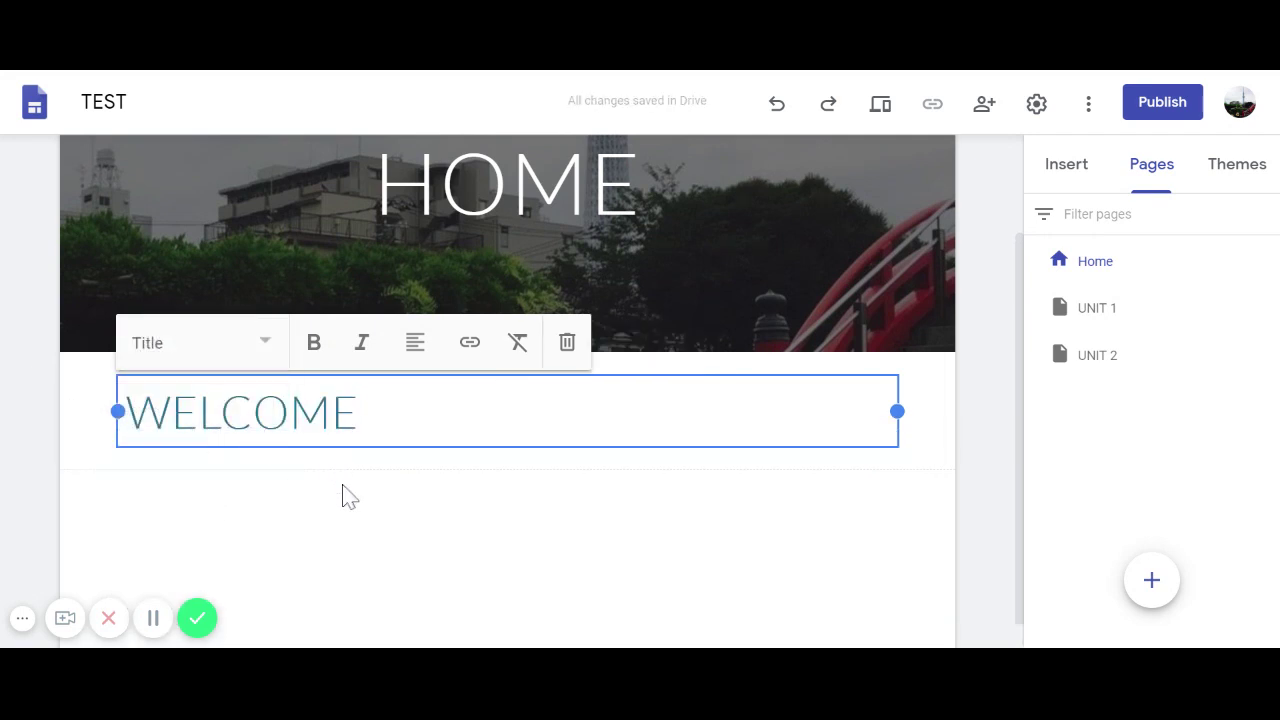
Set the background of the WELCOME section to Emphasis 2.
click(90, 406)
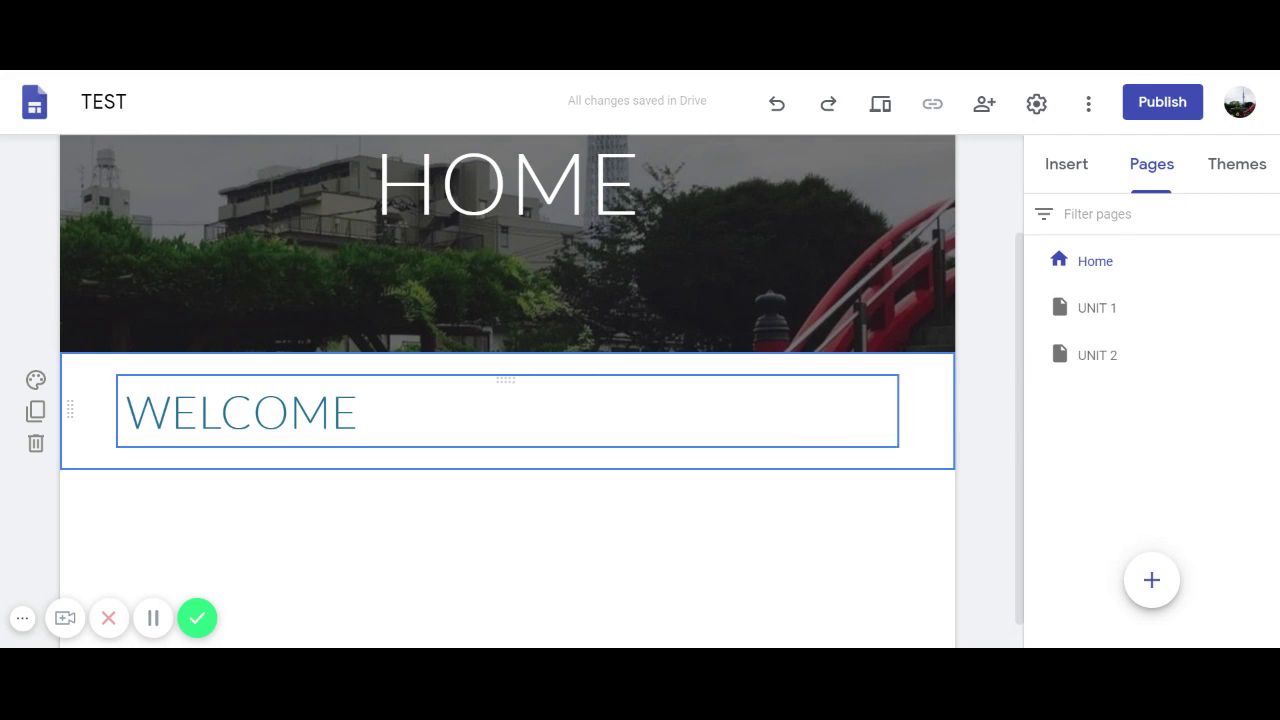
click(36, 385)
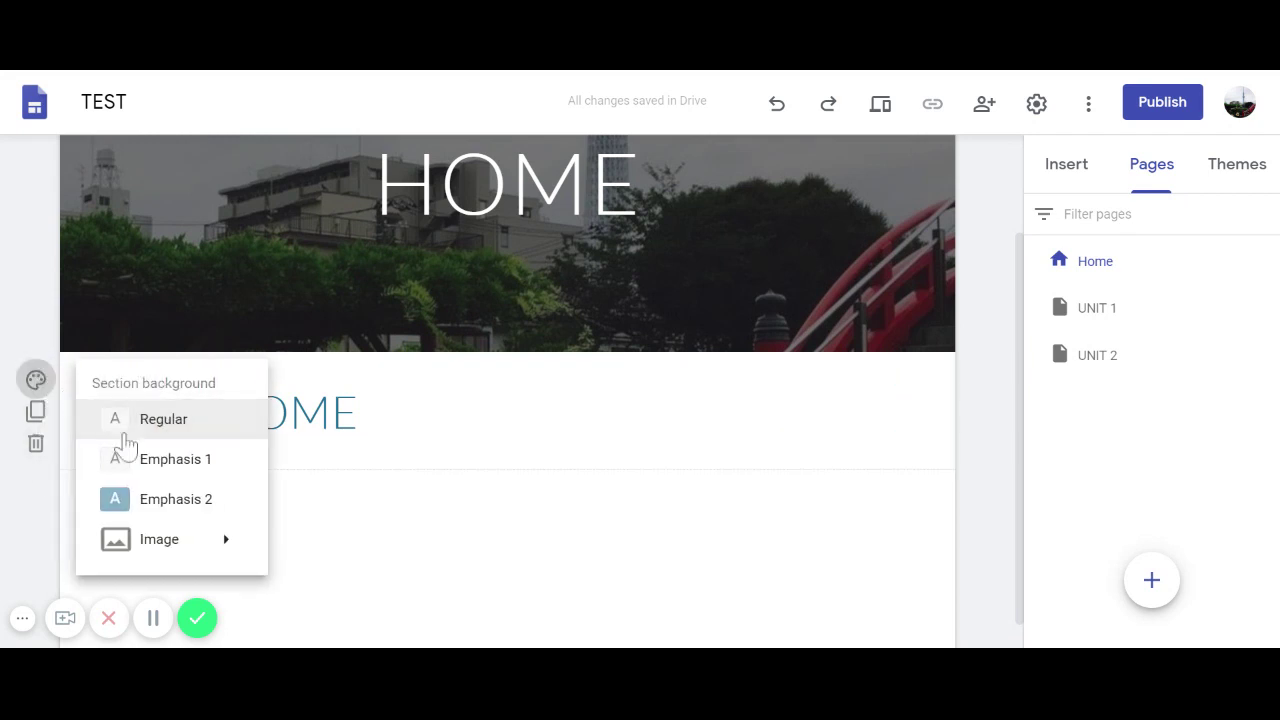
click(140, 500)
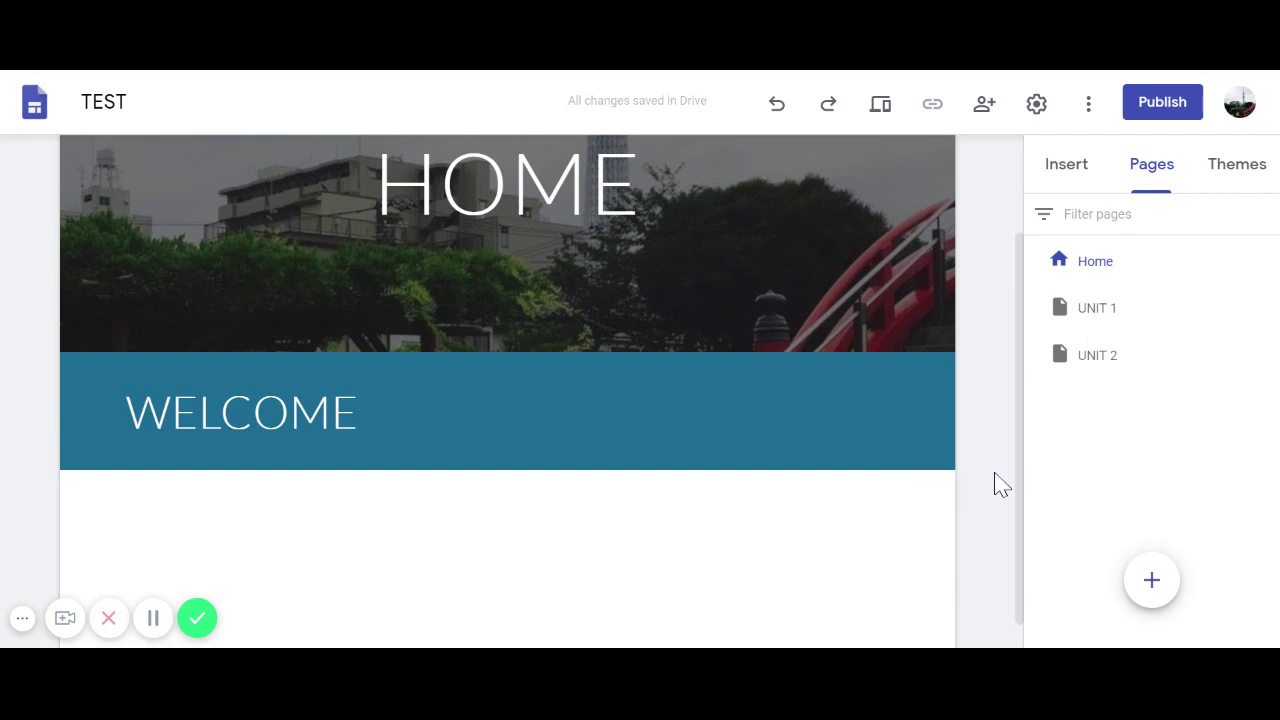
Insert the 10 Reasons to Learn Japanese presentation from the JLC folder in My Drive below the WELCOME section.
drag(1022, 490, 1023, 577)
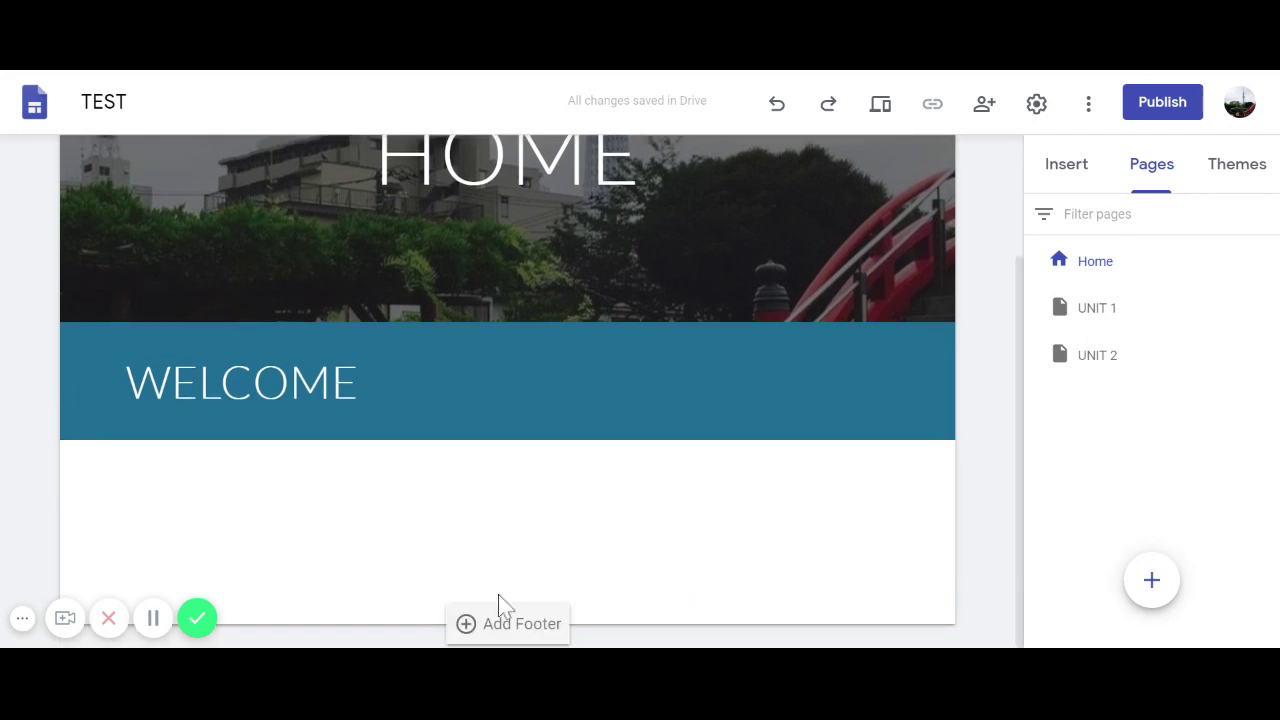
double_click(183, 514)
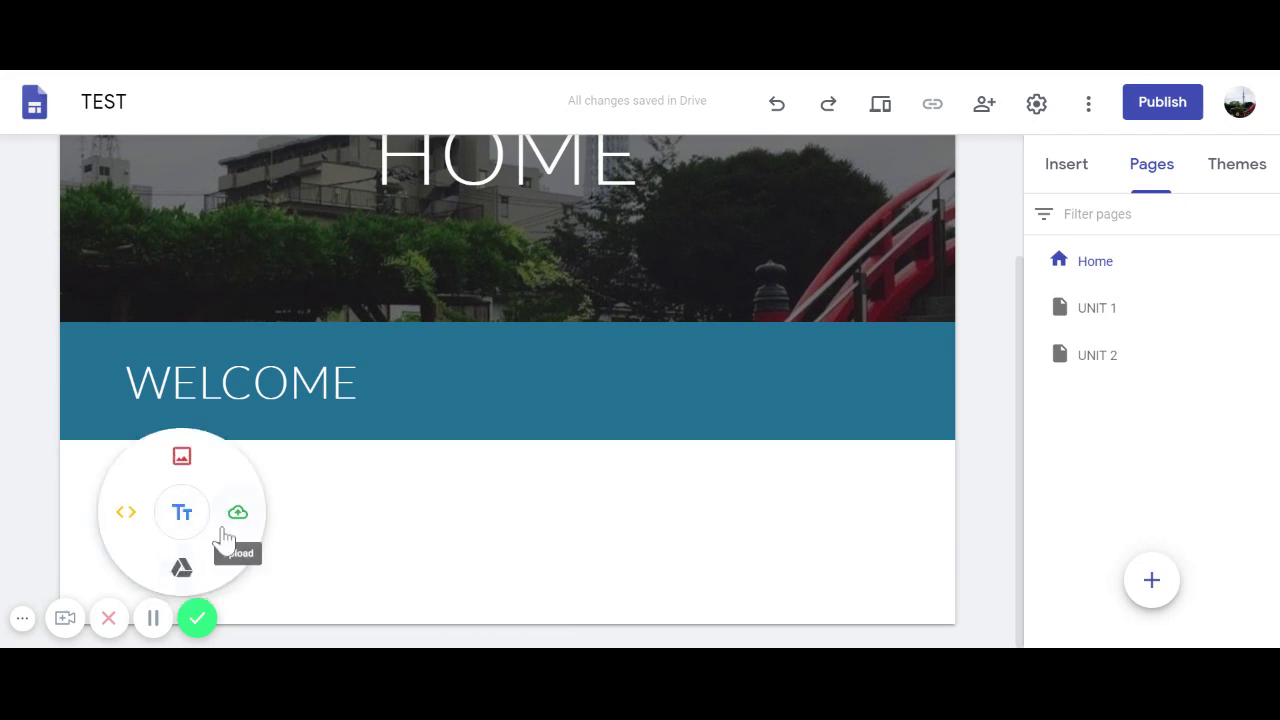
click(181, 570)
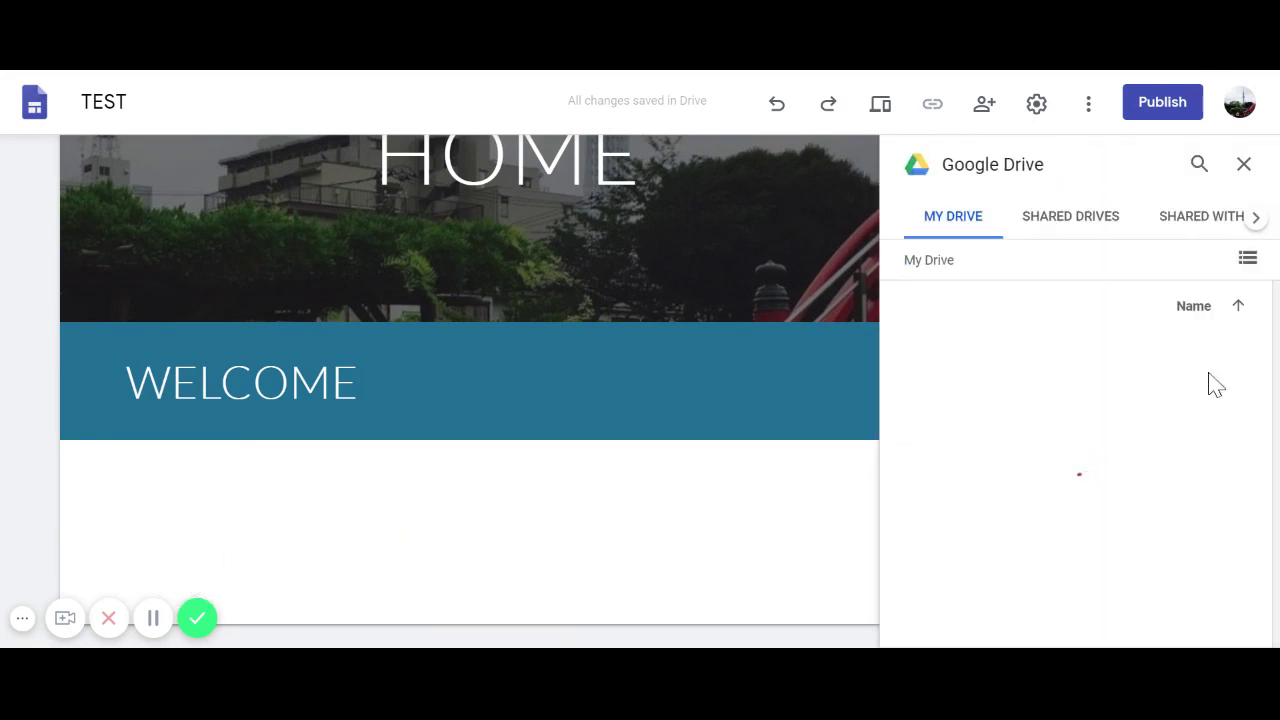
drag(1276, 357, 1276, 486)
double_click(1157, 500)
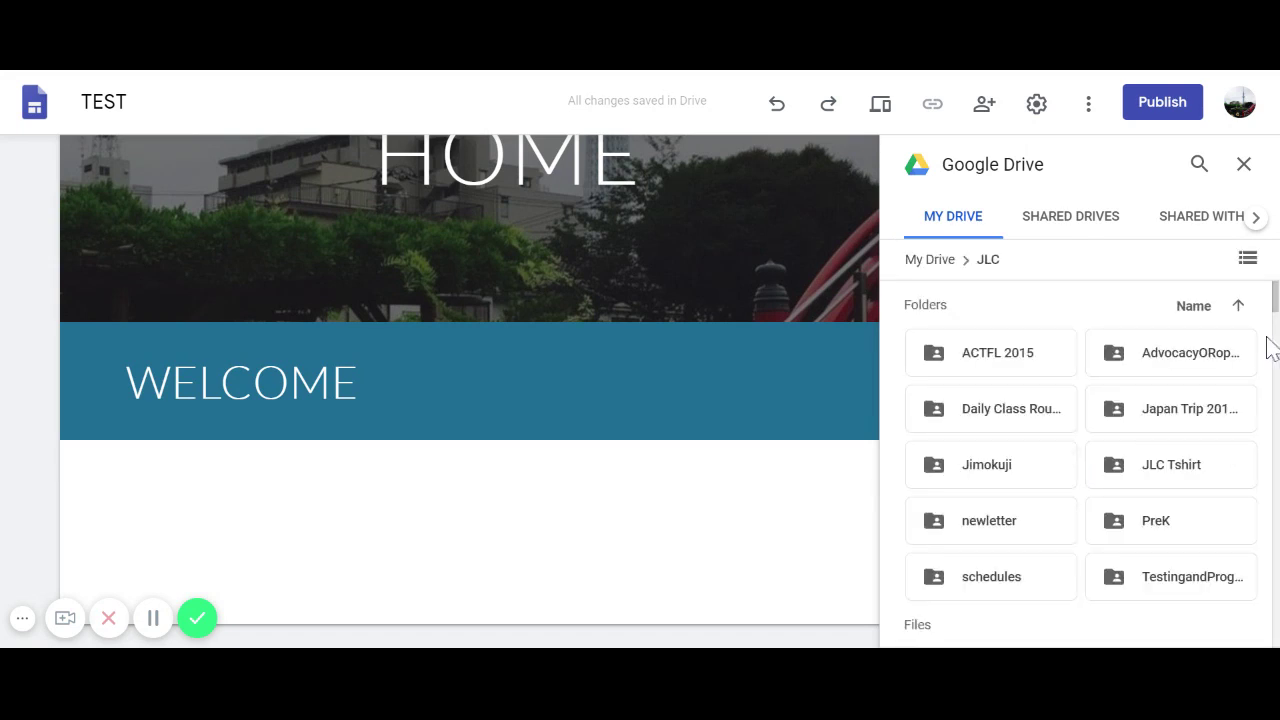
scroll(1235, 455, down, 5)
scroll(1235, 455, up, 2)
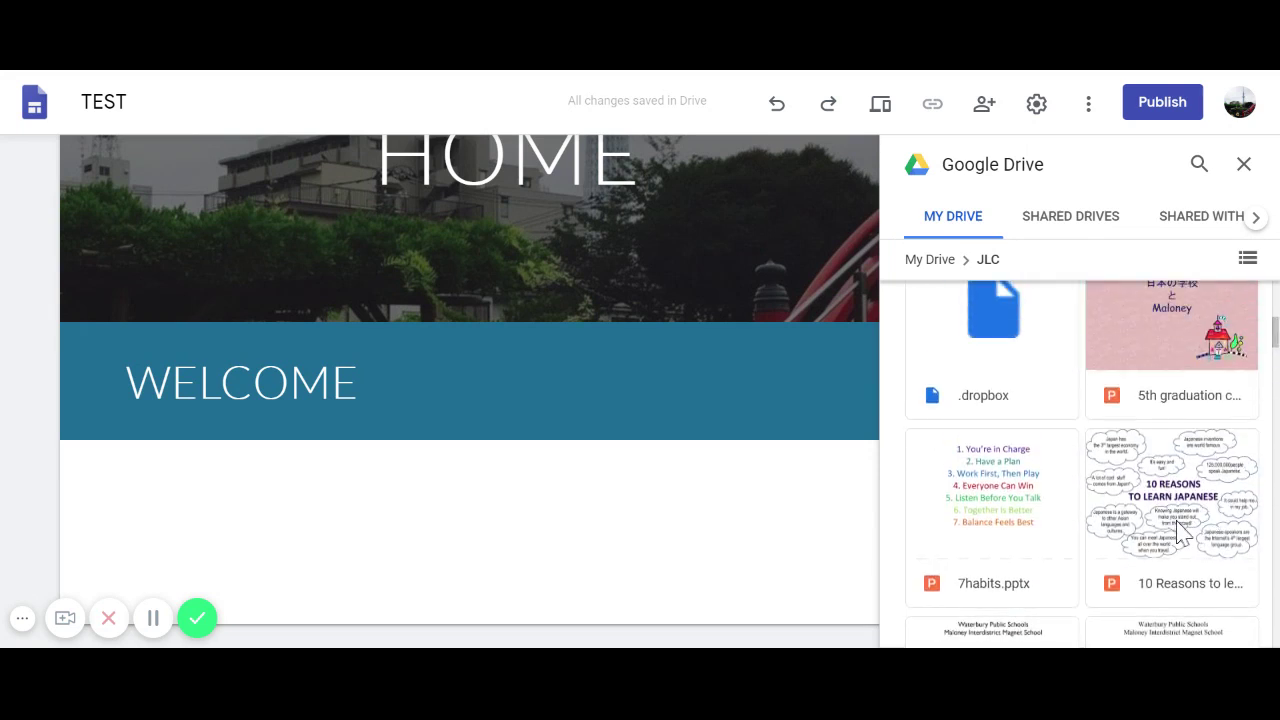
click(1180, 533)
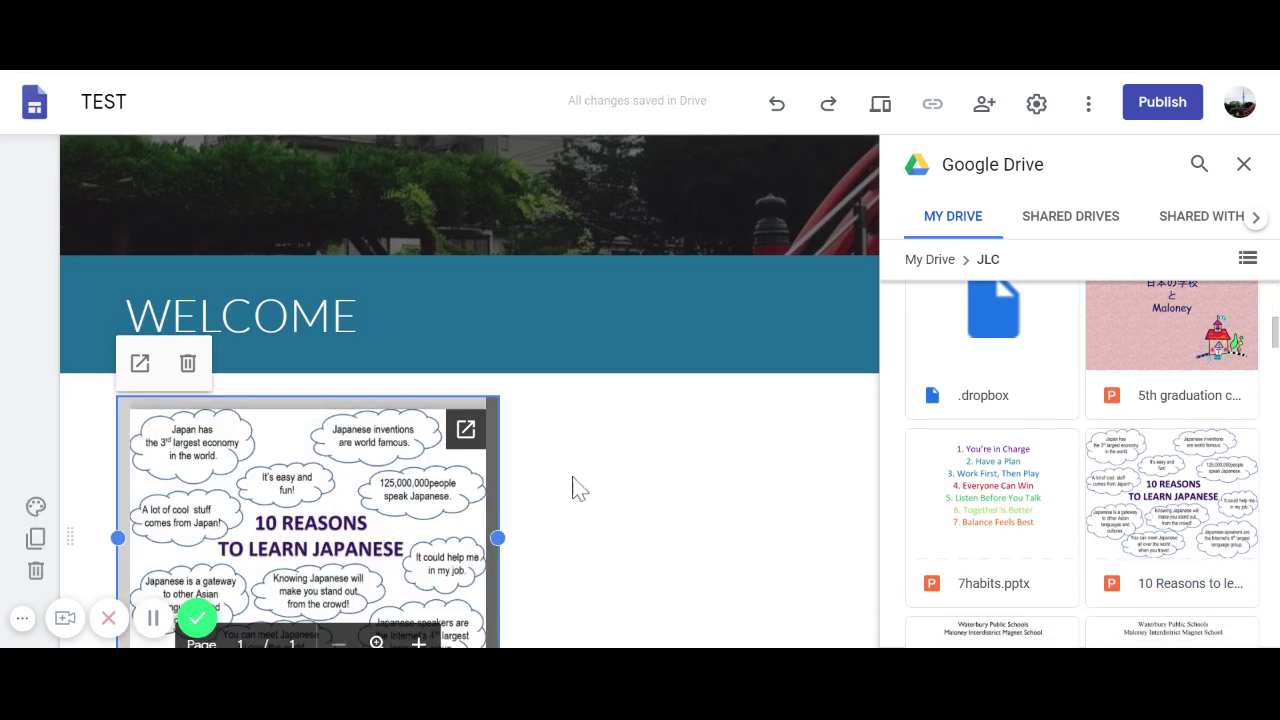
click(622, 478)
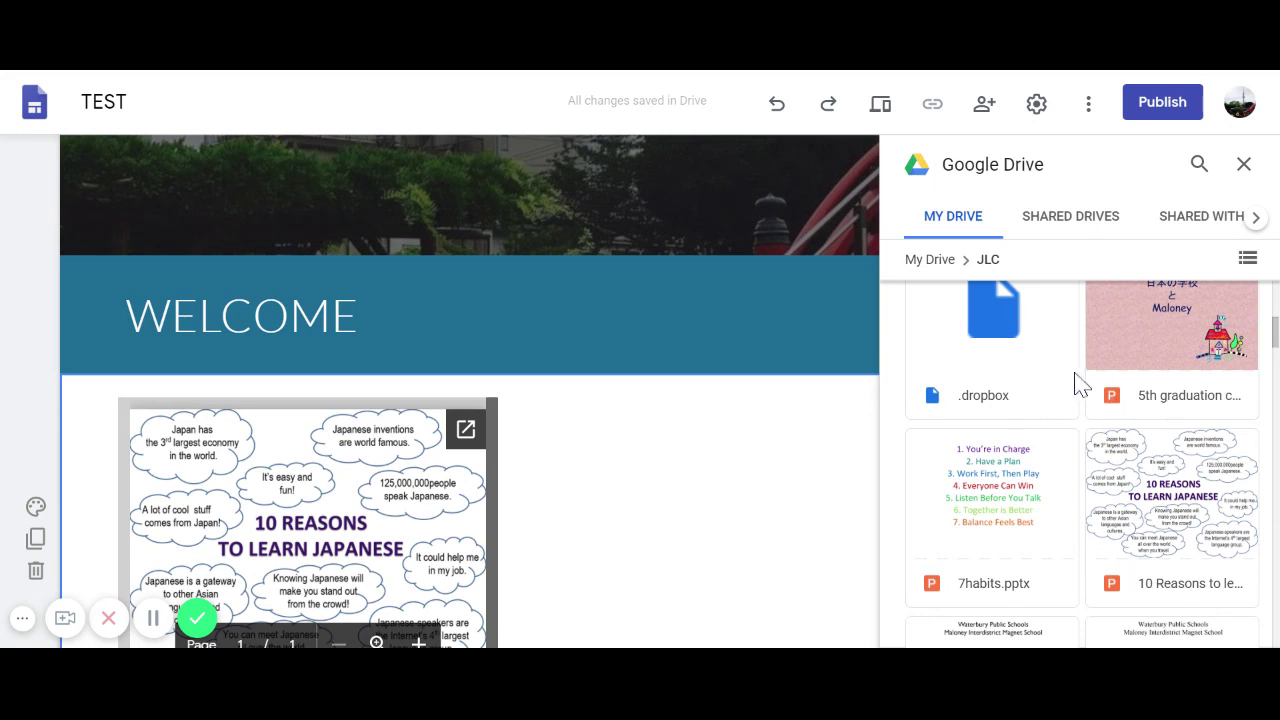
click(1244, 164)
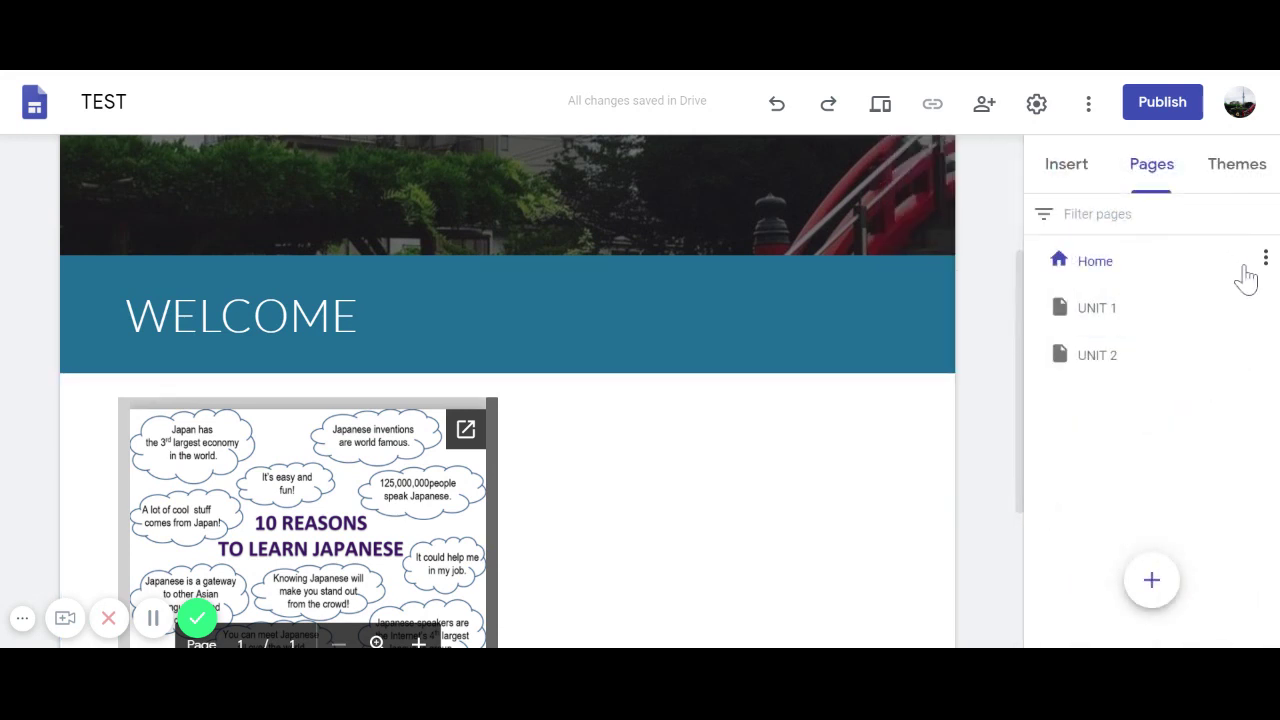
Enlarge the embedded 10 Reasons to Learn Japanese presentation proportionally to about half the page width.
drag(1020, 371, 1020, 450)
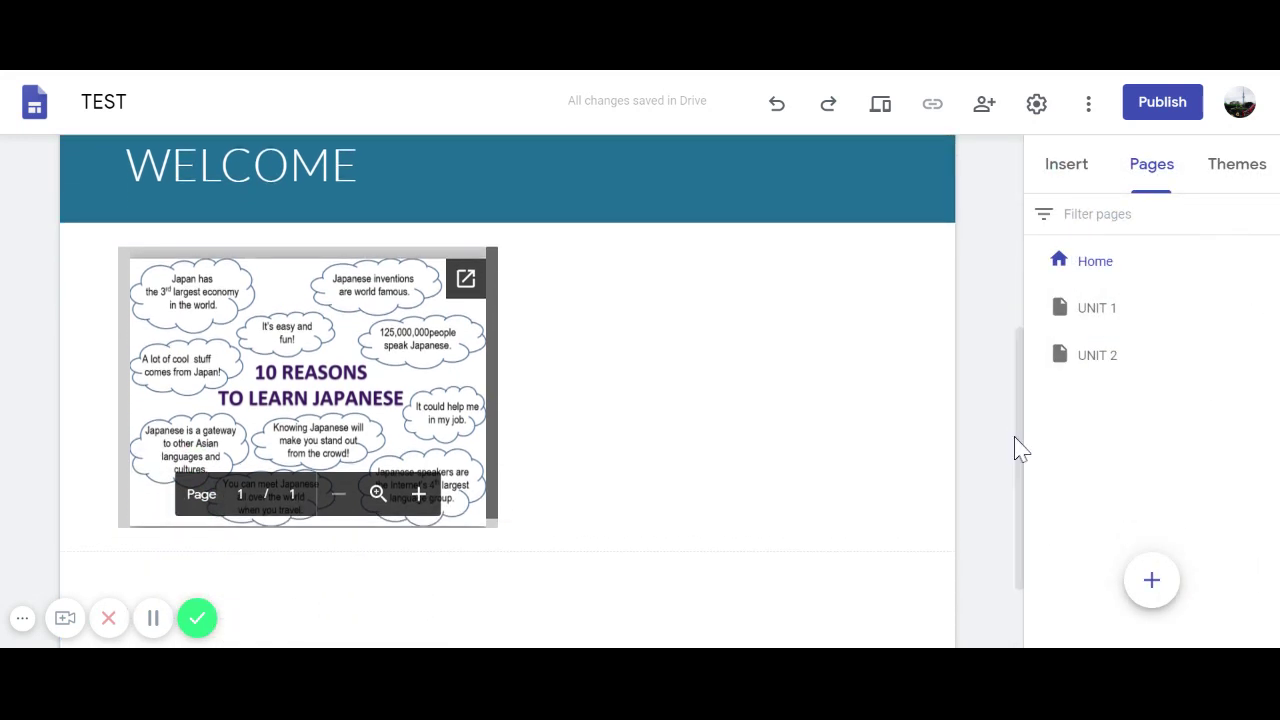
click(380, 390)
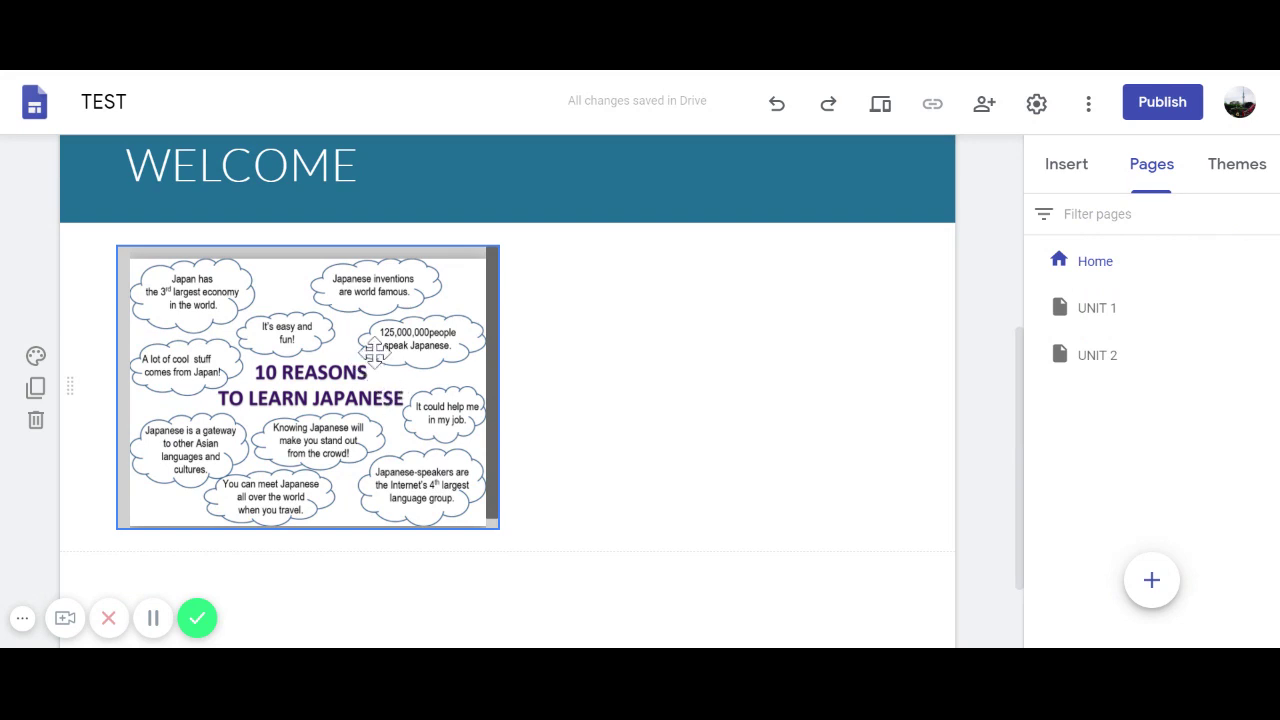
click(374, 350)
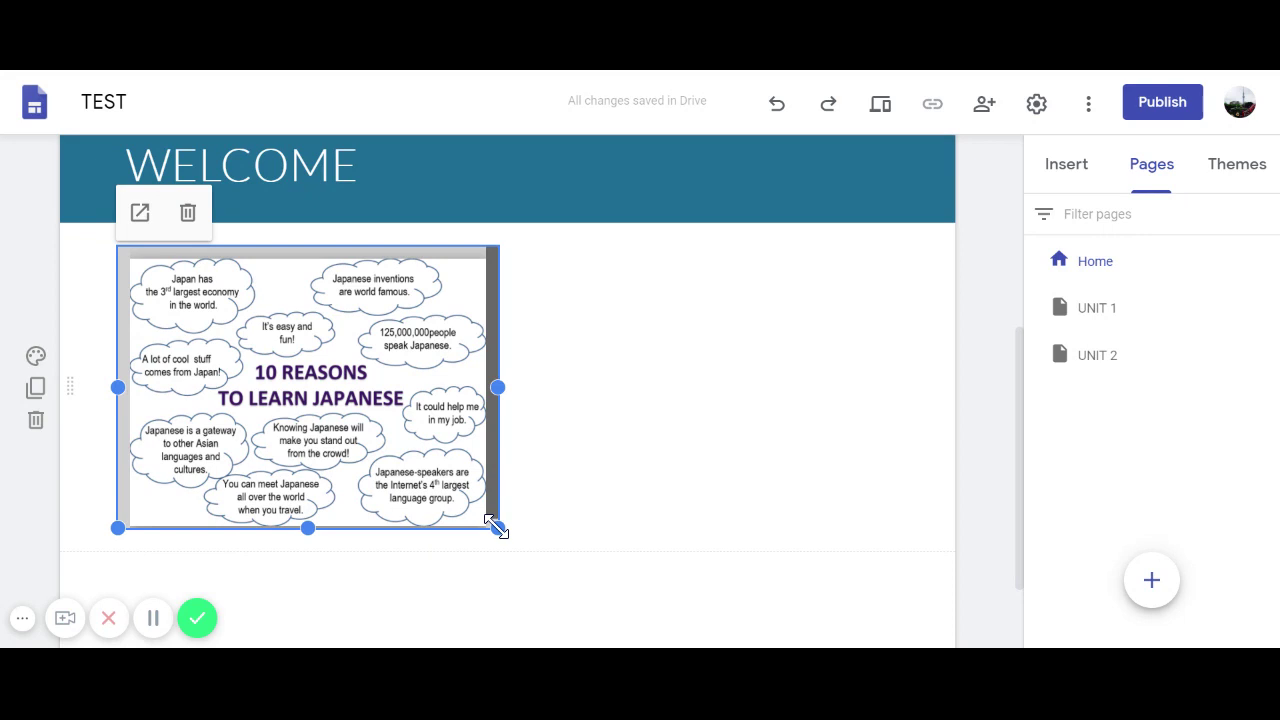
drag(497, 528, 564, 567)
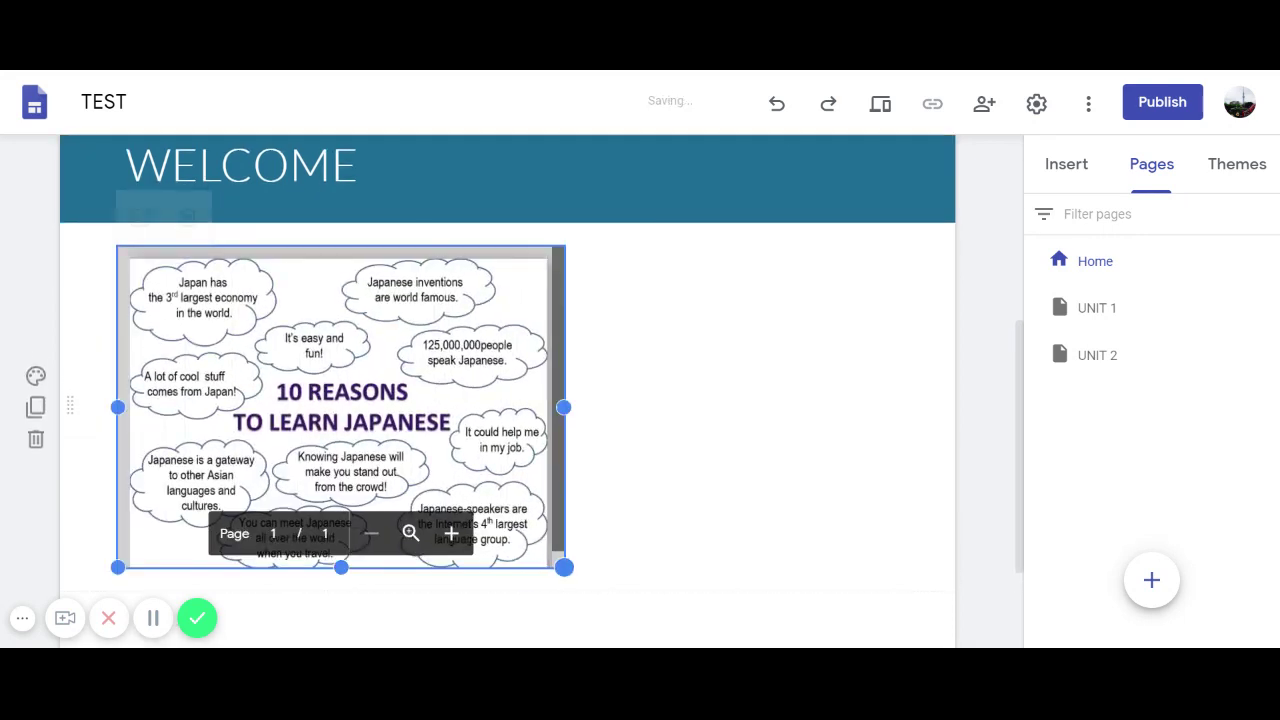
click(609, 556)
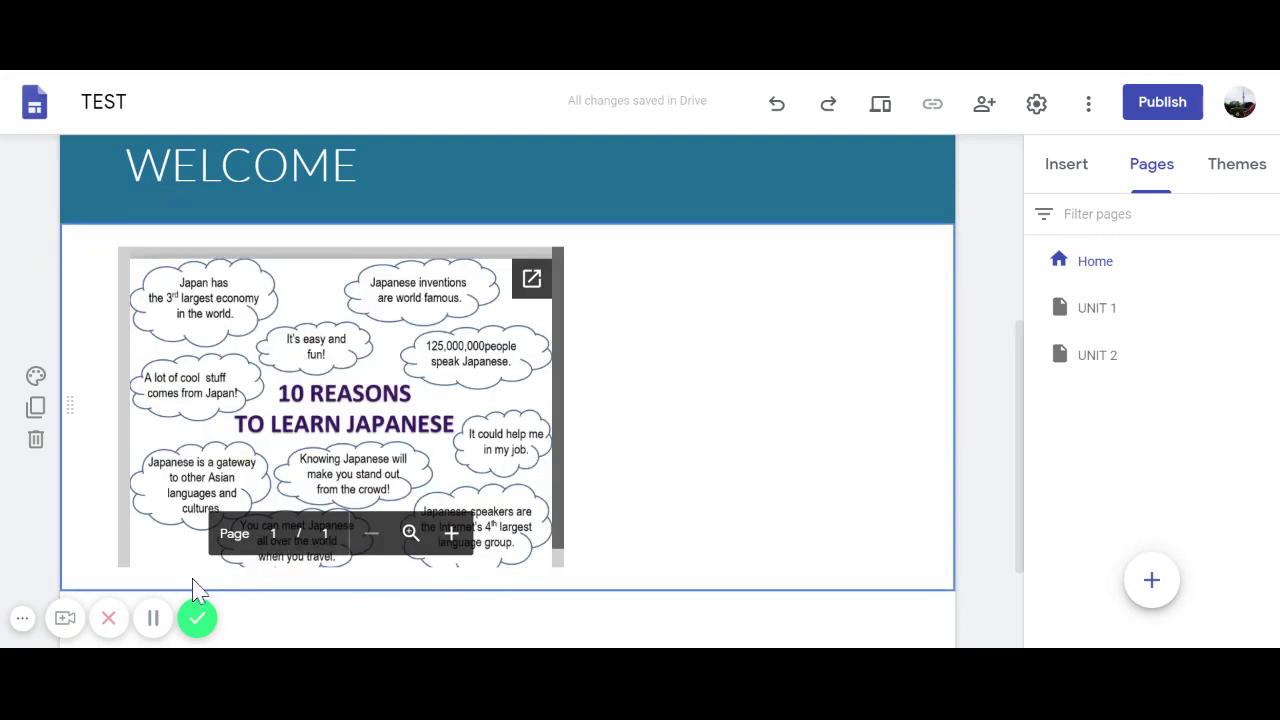
Add a text box directly beneath the embedded presentation in the same section, reading 10 REASONS TO LEARN JAPANESE.
double_click(90, 548)
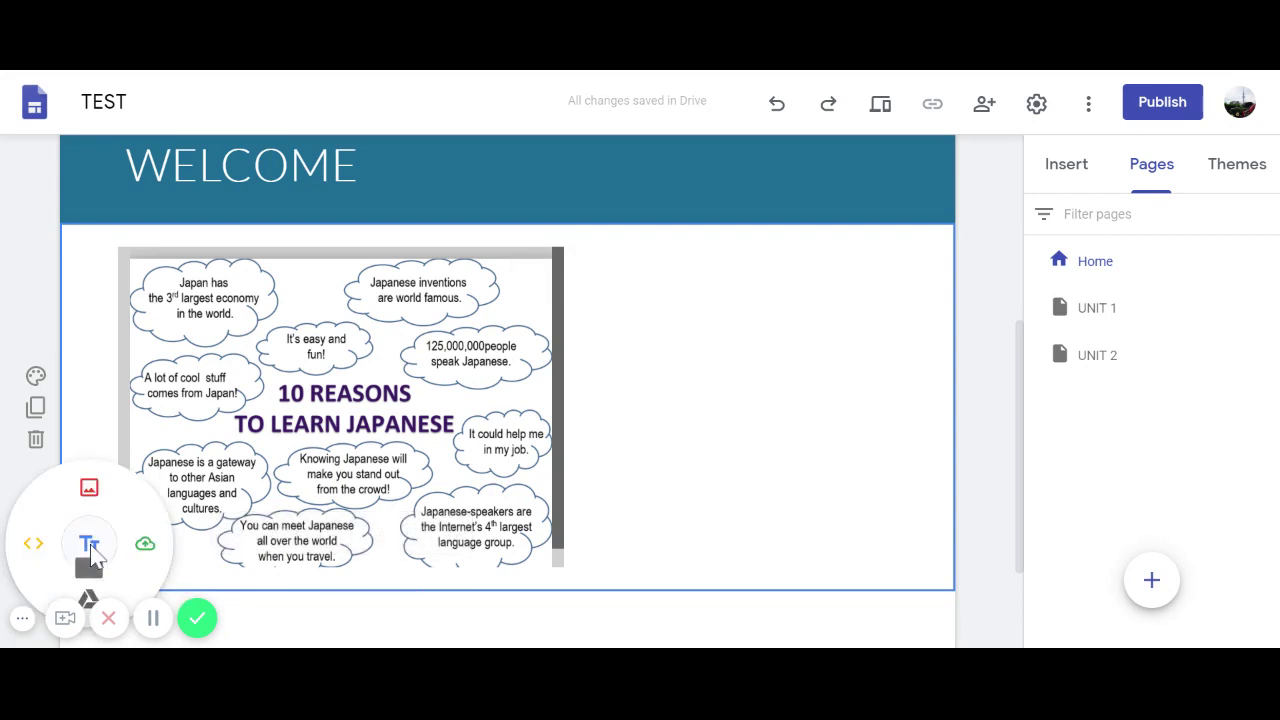
click(90, 548)
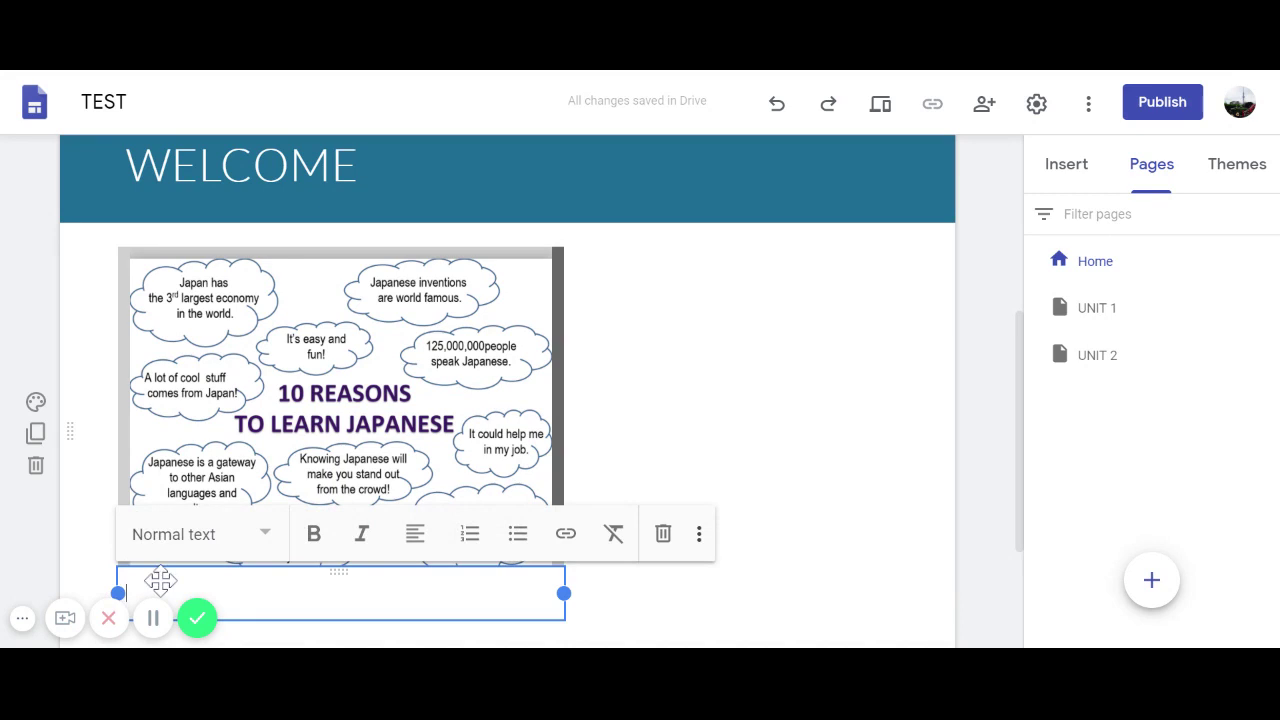
text(10 REASON)
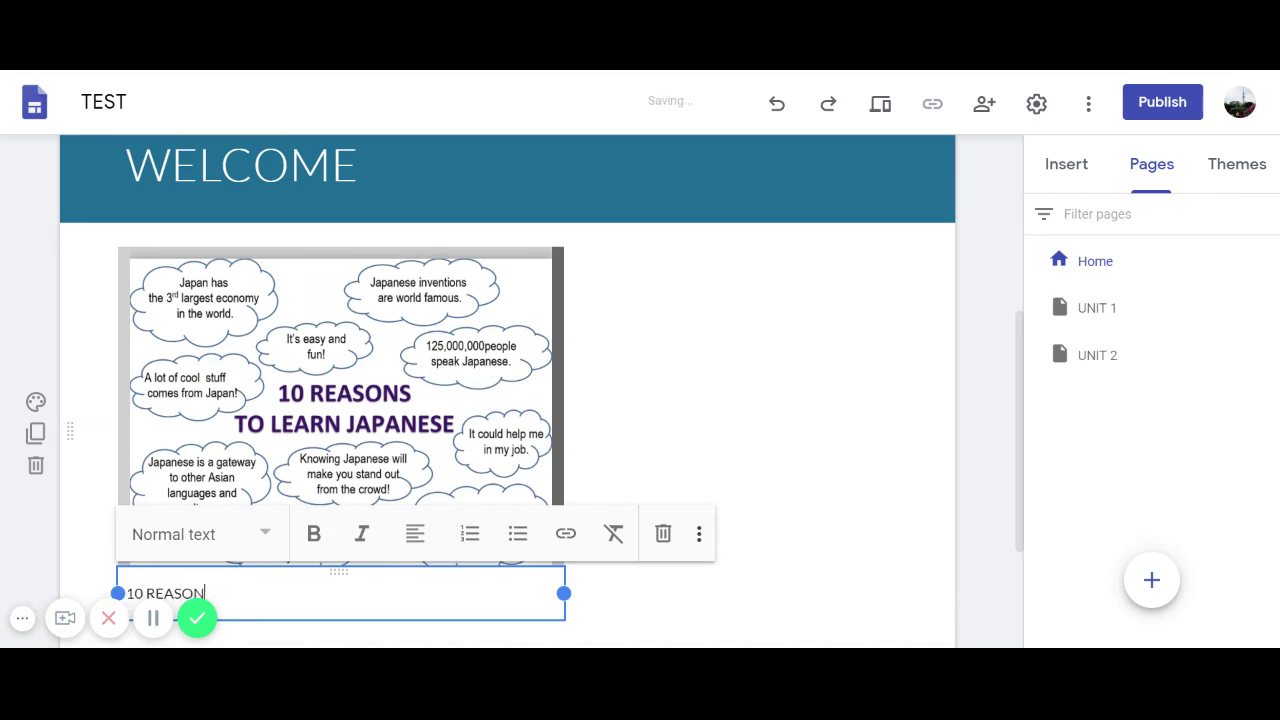
text(S TO LEARN JAPANESE)
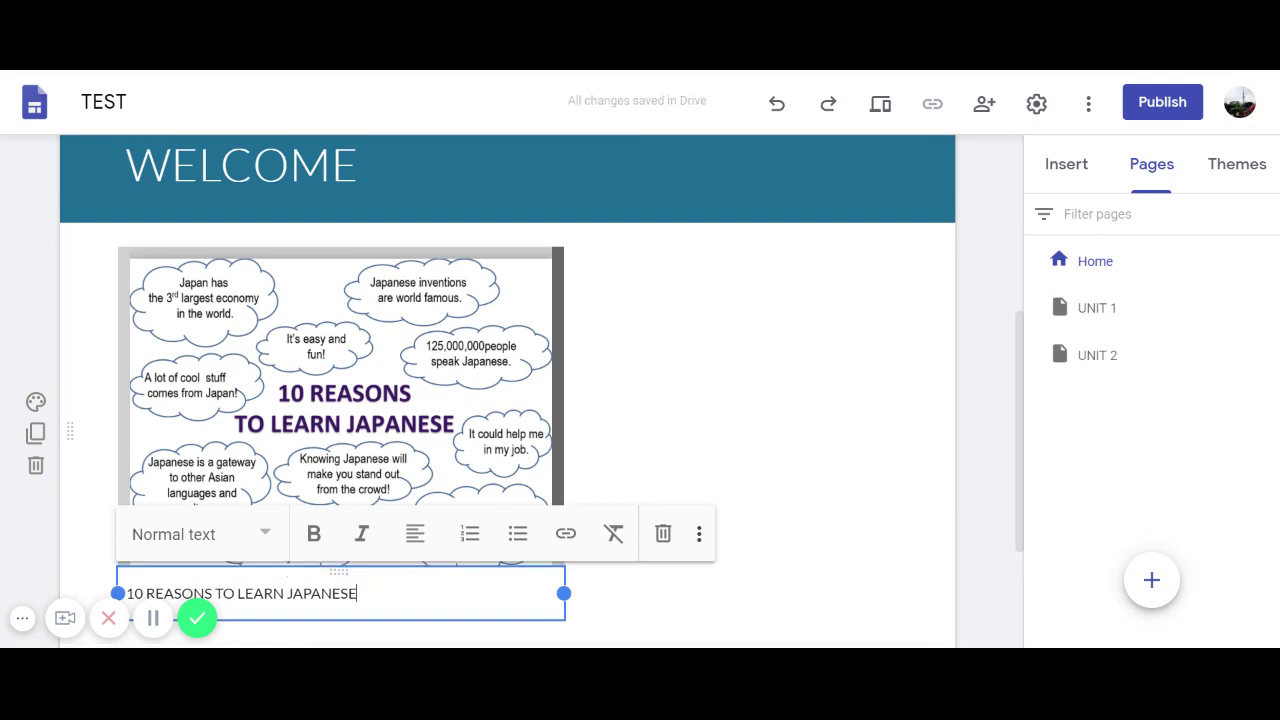
Set the 10 REASONS TO LEARN JAPANESE text to the Heading style and move its text box above the presentation.
click(277, 541)
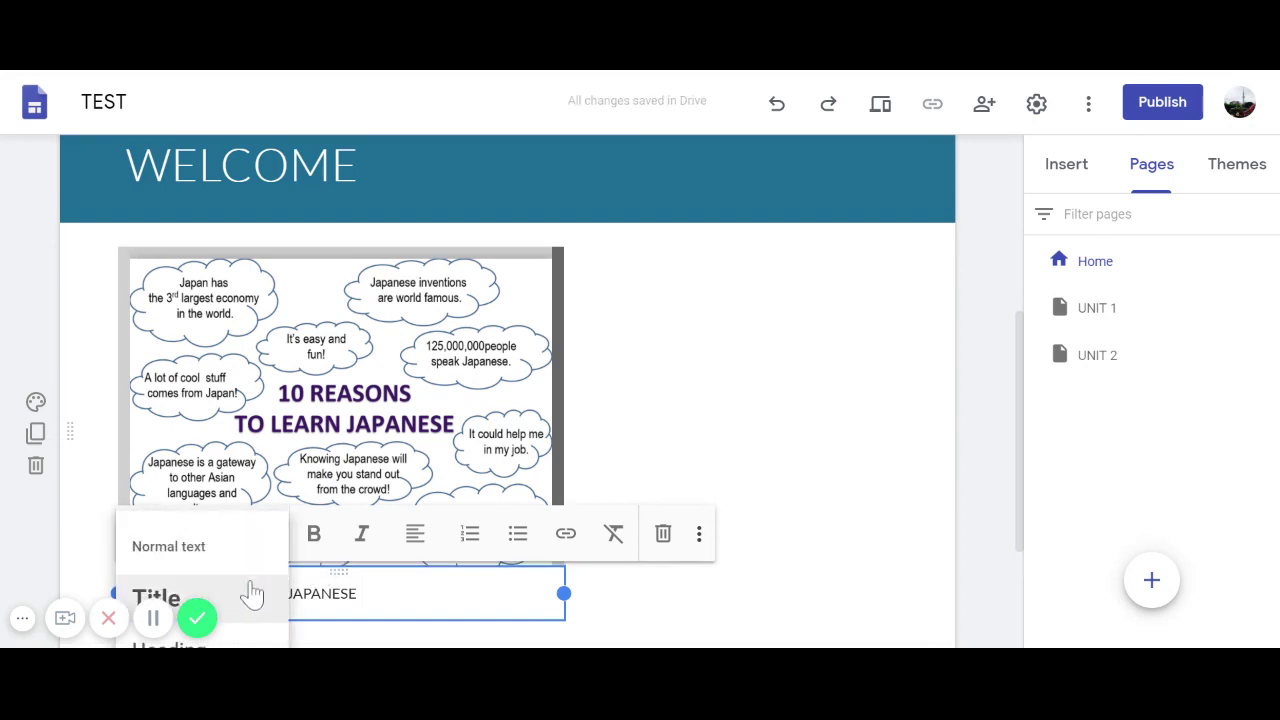
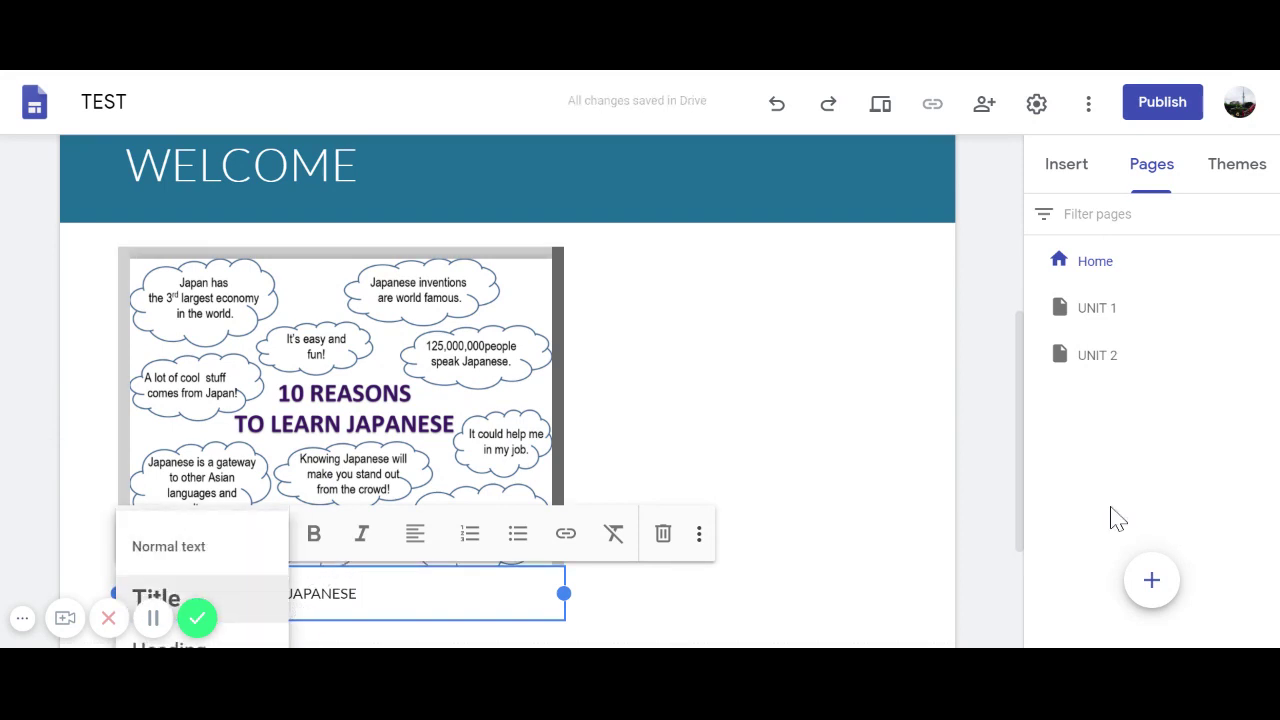
drag(1023, 497, 1020, 574)
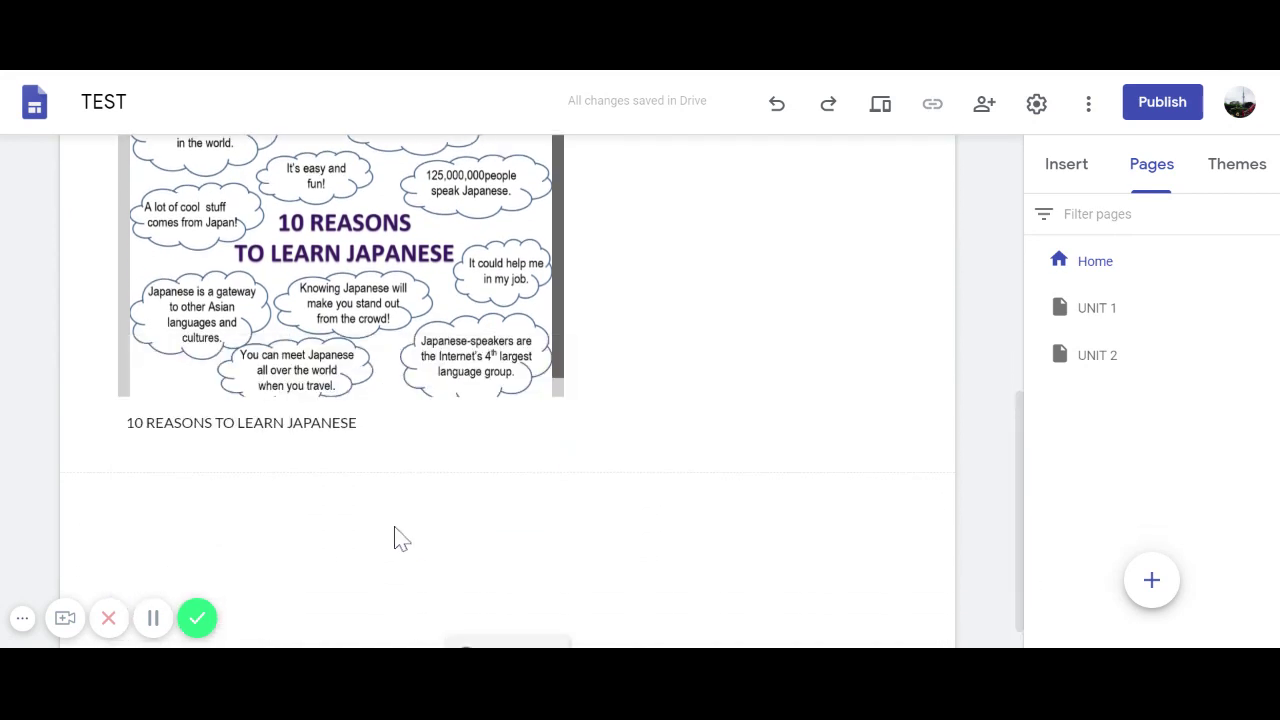
click(272, 422)
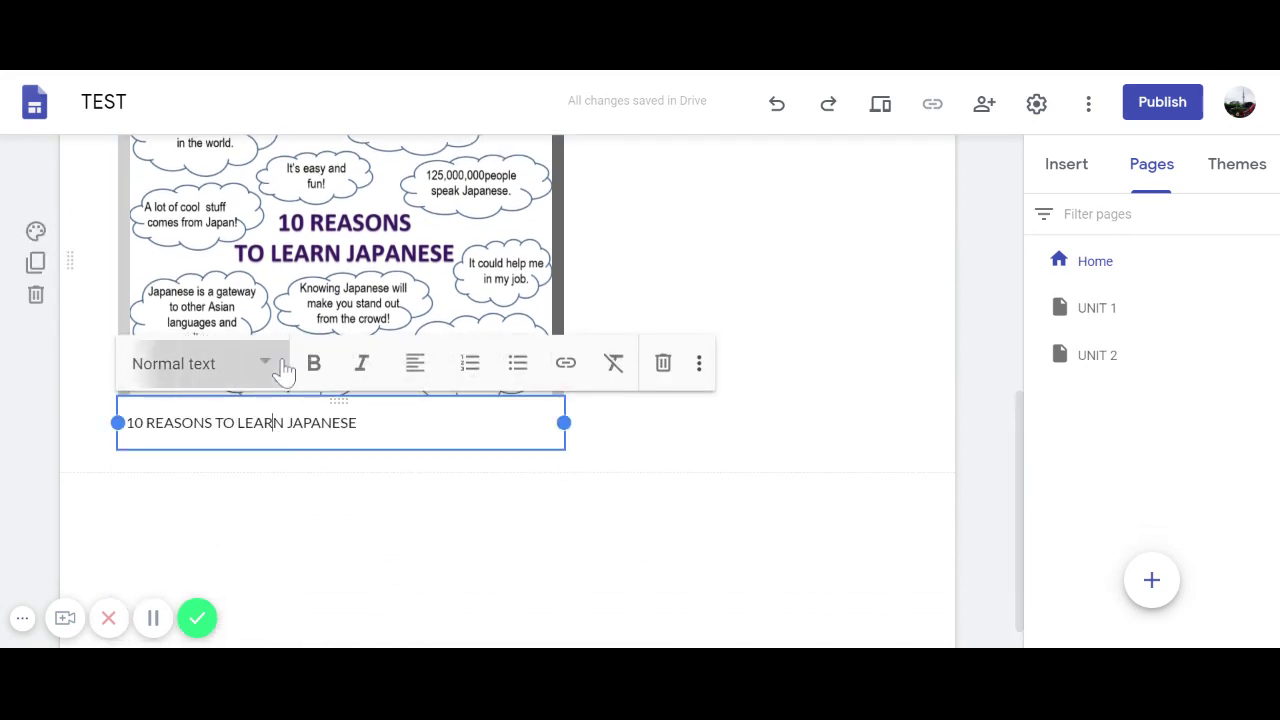
click(200, 365)
click(192, 482)
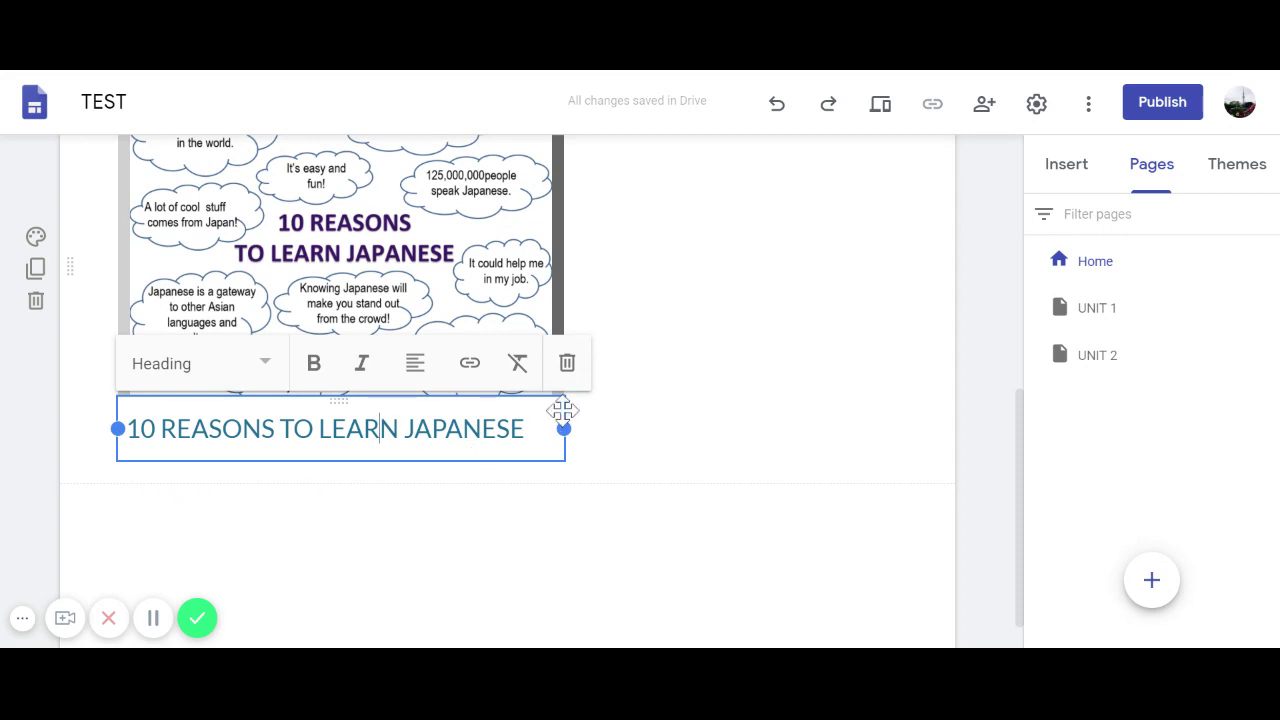
drag(563, 428, 318, 275)
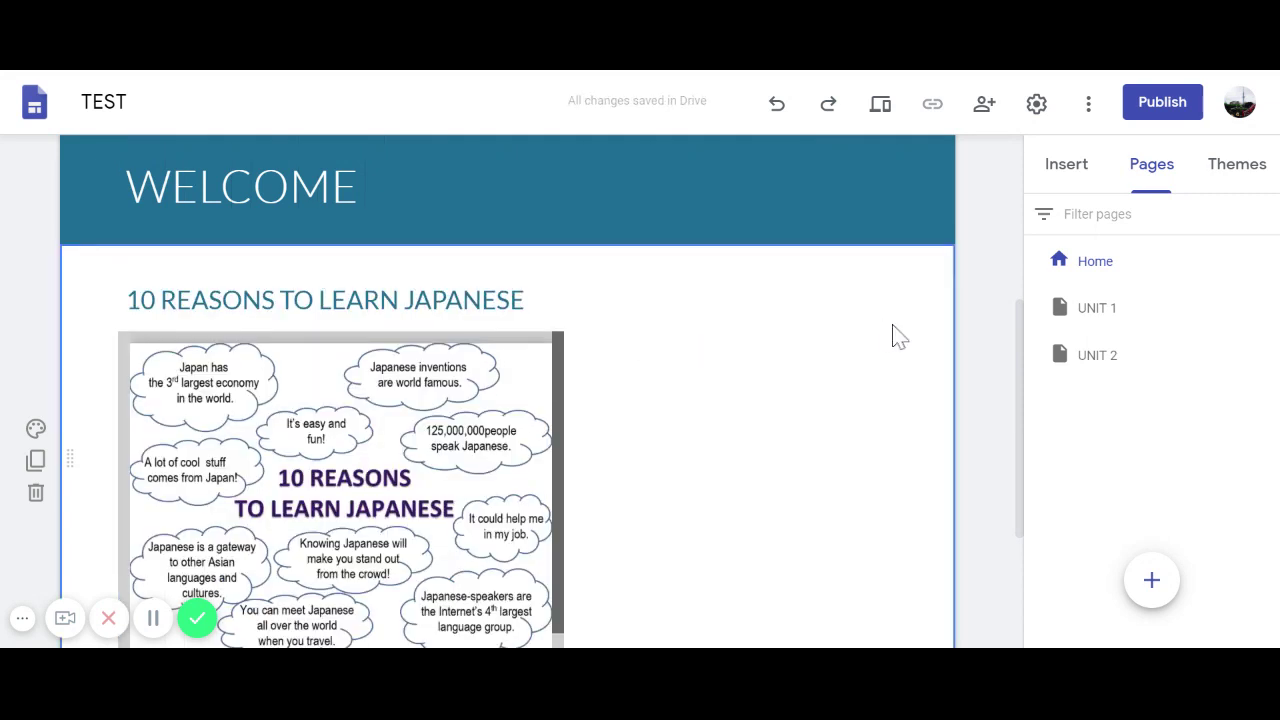
Start inserting a YouTube video on the Home page and search for yOKOSO JAPAN.
drag(1027, 483, 1034, 563)
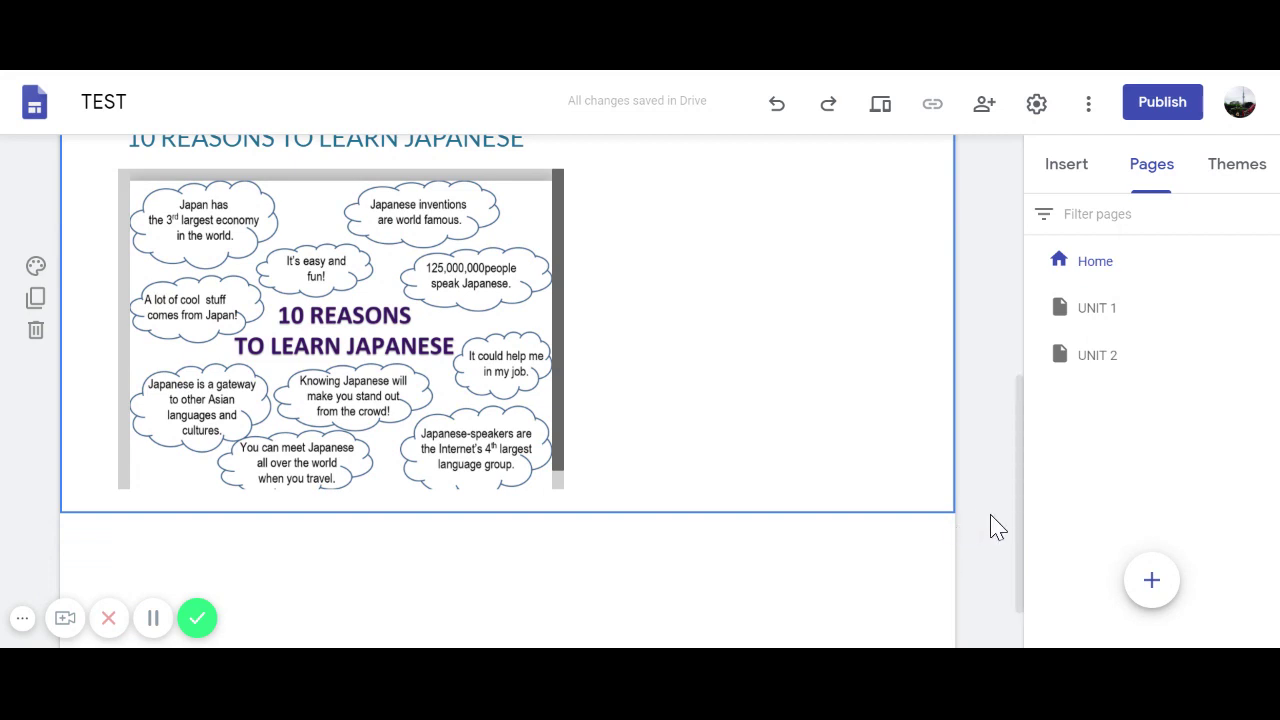
drag(1020, 557, 1021, 588)
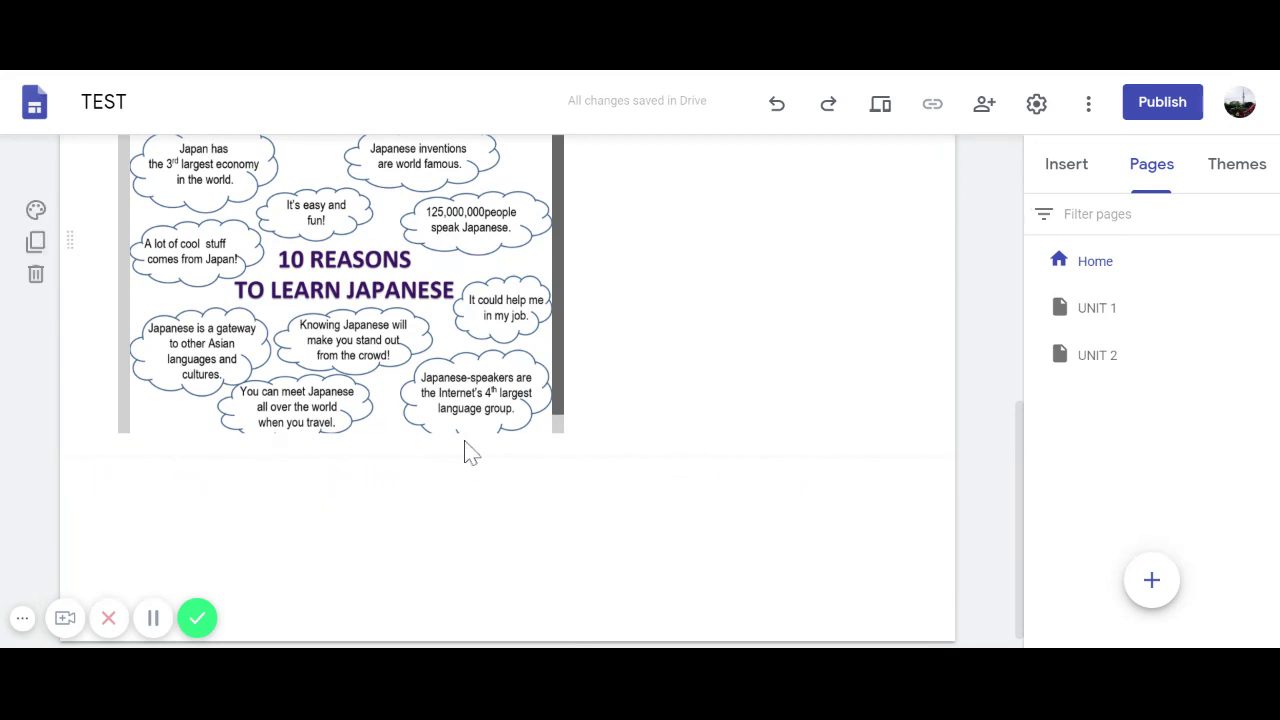
double_click(341, 508)
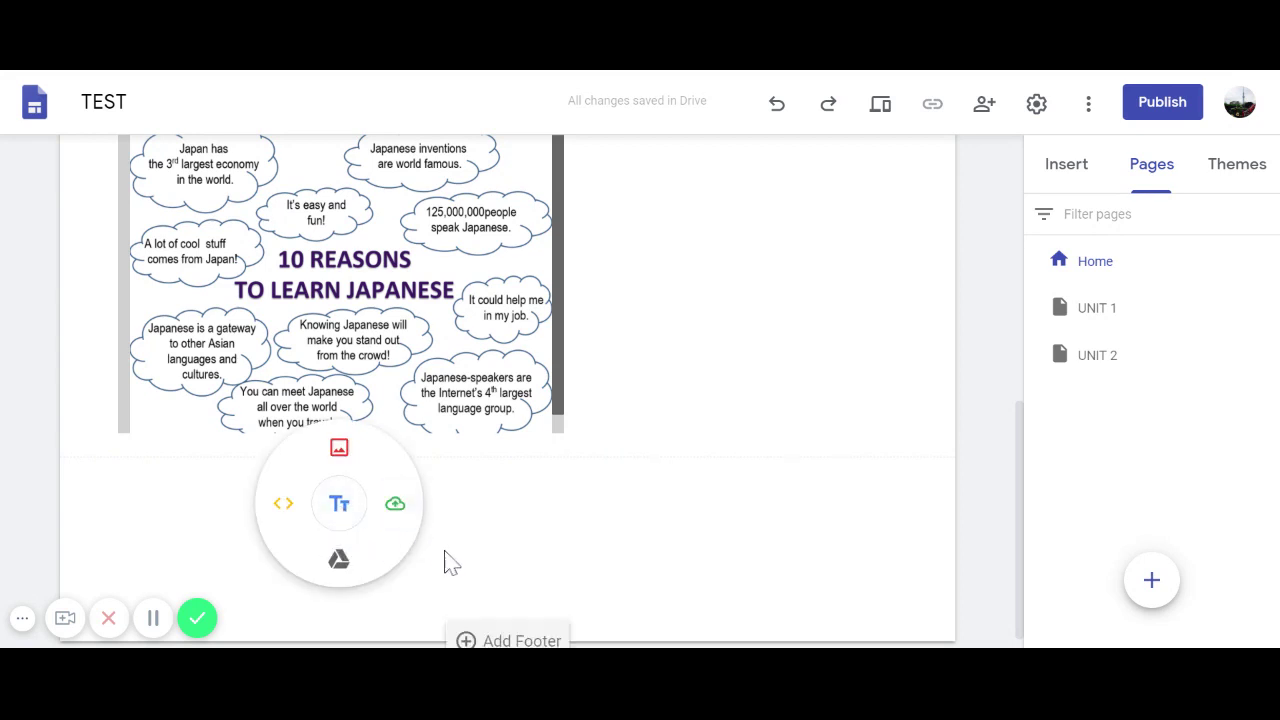
click(1068, 165)
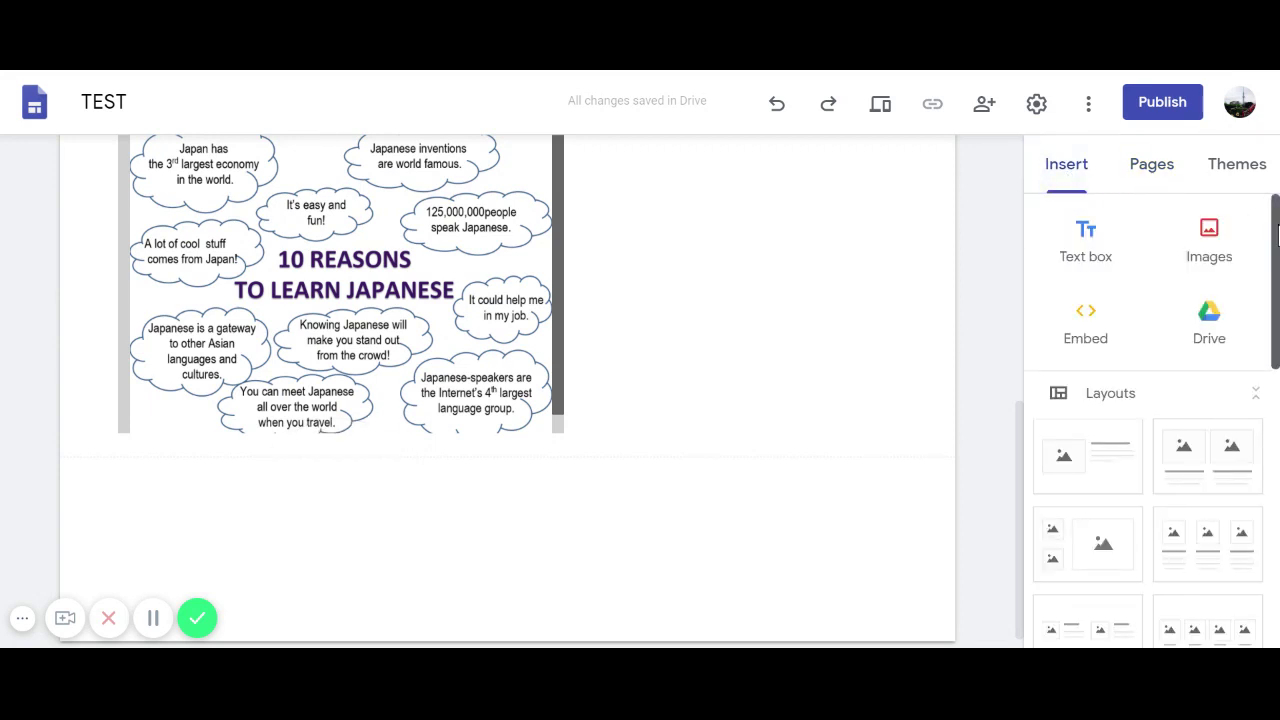
scroll(1277, 232, down, 5)
scroll(1272, 440, down, 2)
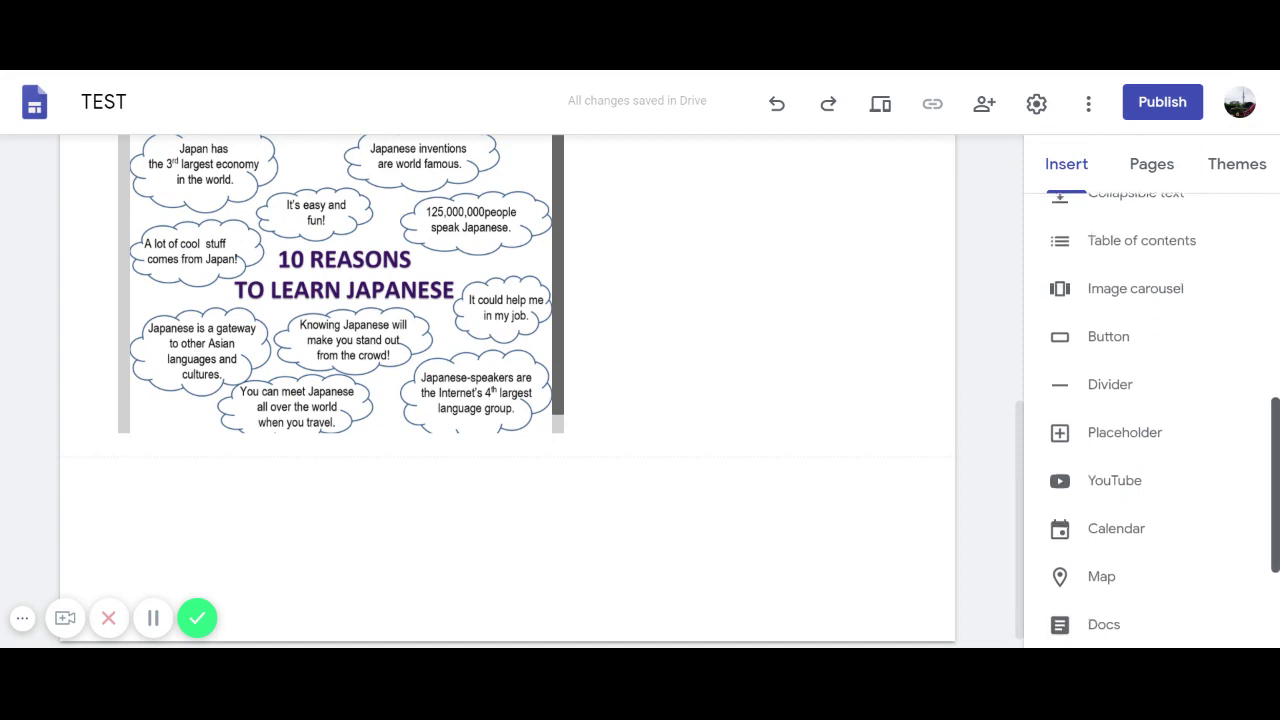
click(1090, 482)
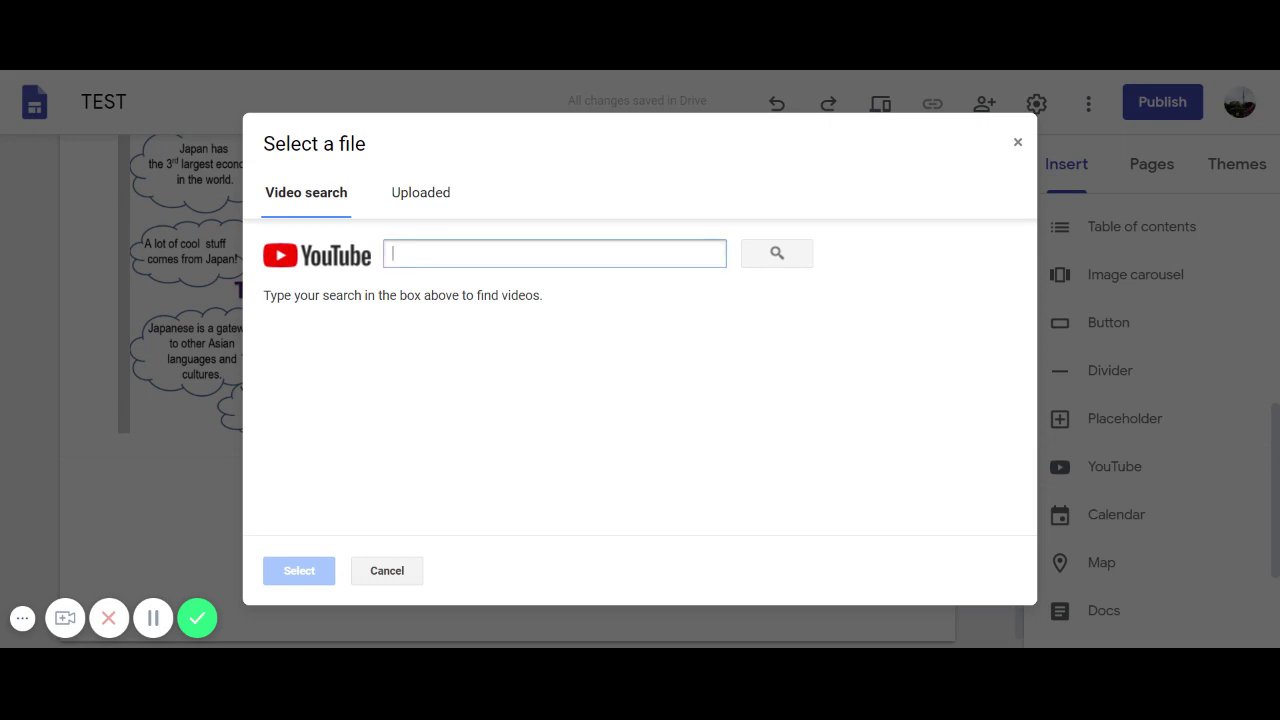
text(yOKOSO JAPAN)
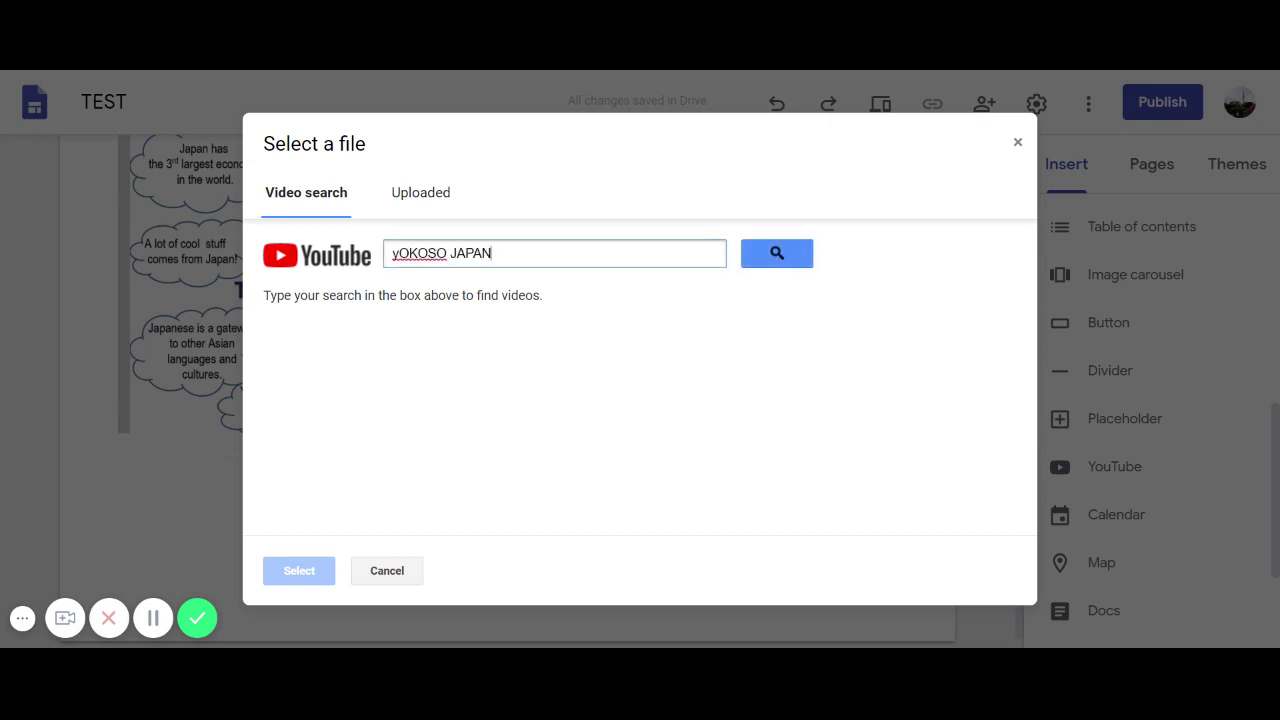
key(Return)
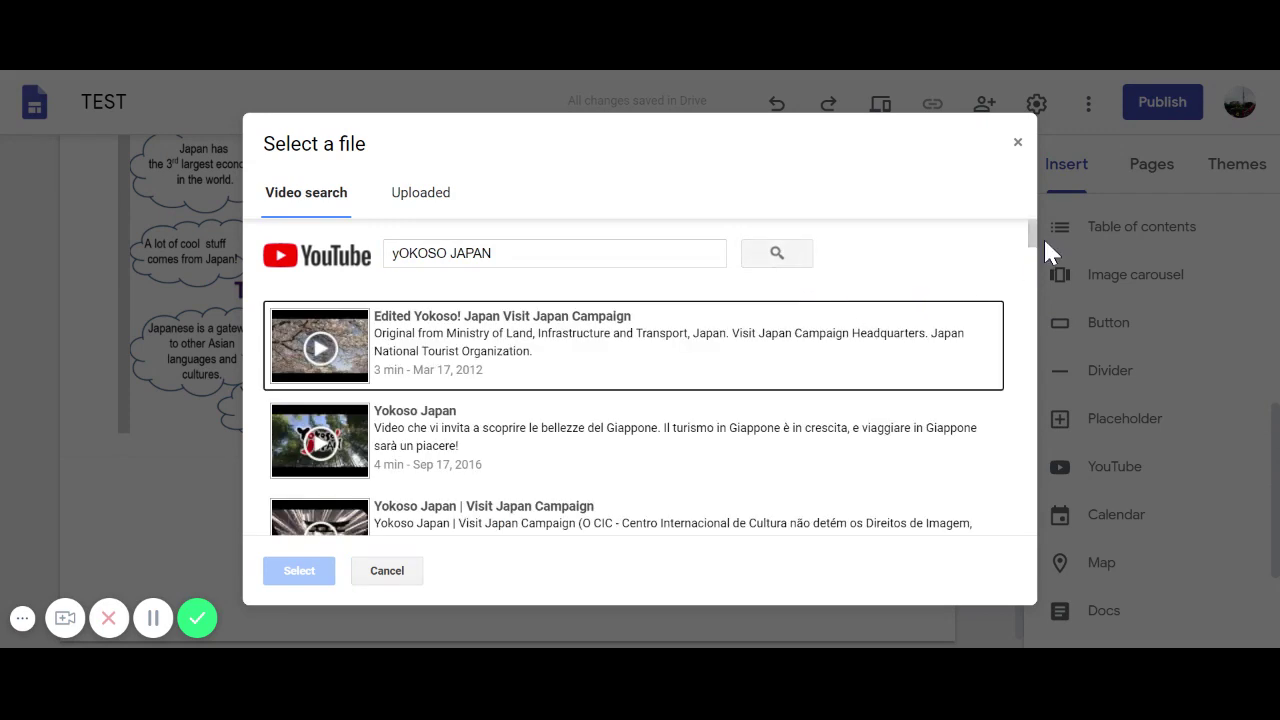
Insert the 4-minute Yokoso Japan video from the results and enlarge it to the same width as the presentation above.
scroll(1035, 234, down, 1)
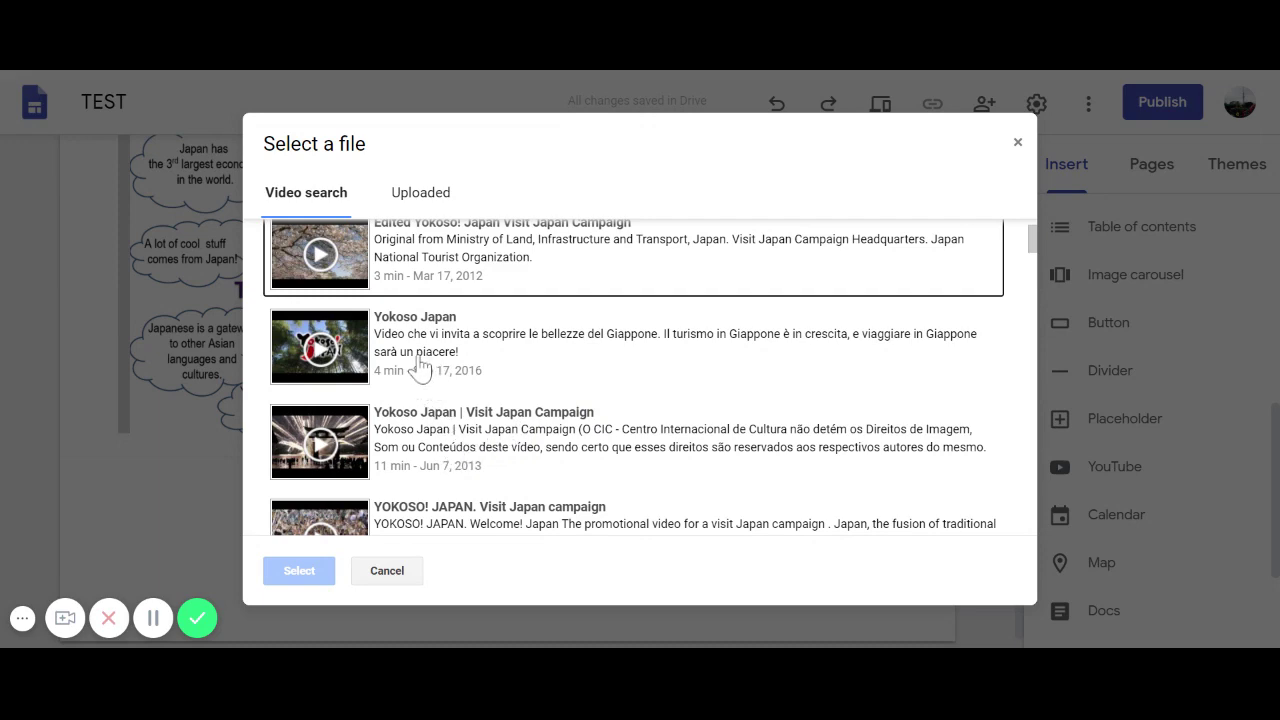
double_click(352, 366)
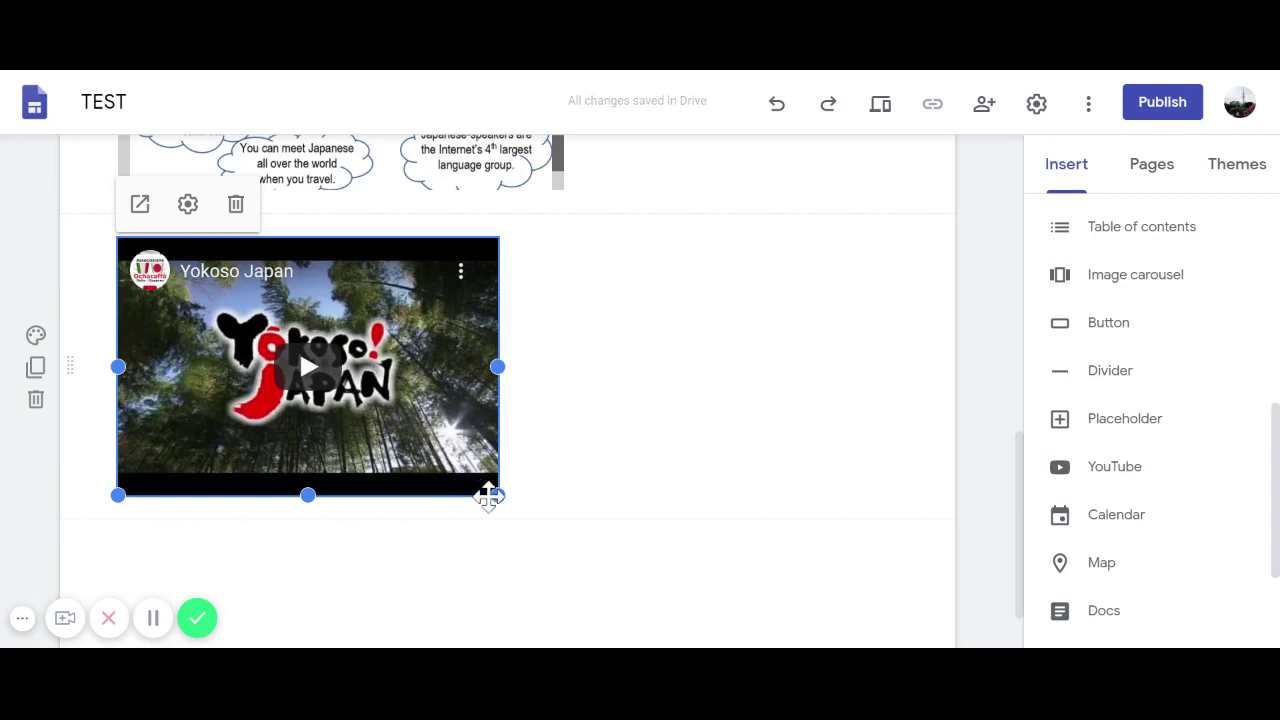
drag(496, 495, 564, 521)
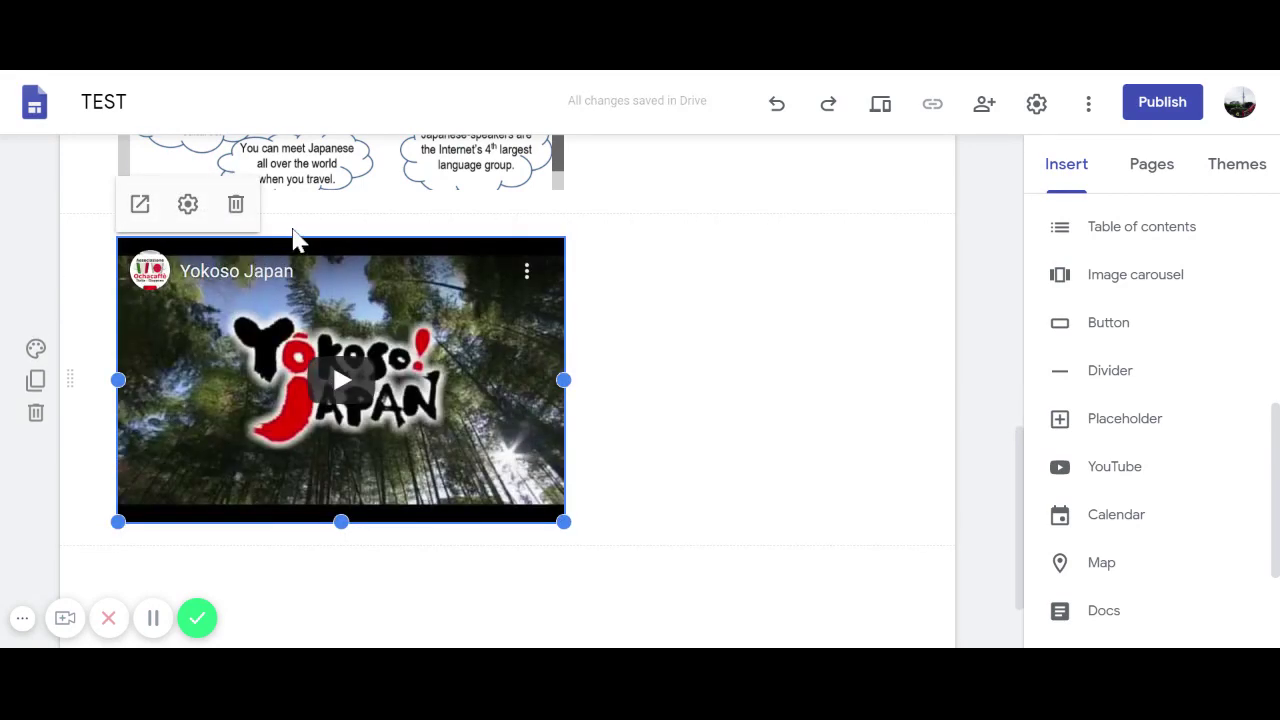
Add a text box reading YOKOSO JAPAN in the video's section, set it to the Heading style and place it above the video.
double_click(258, 548)
click(256, 543)
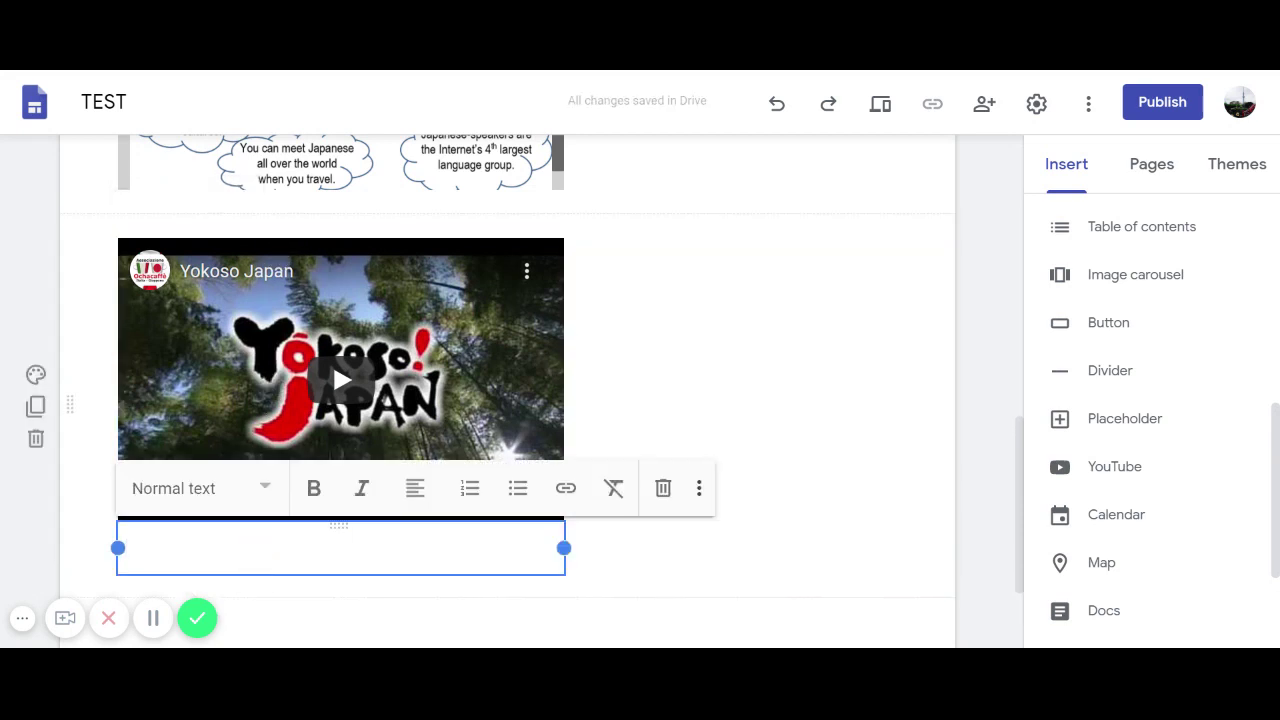
text(yOK)
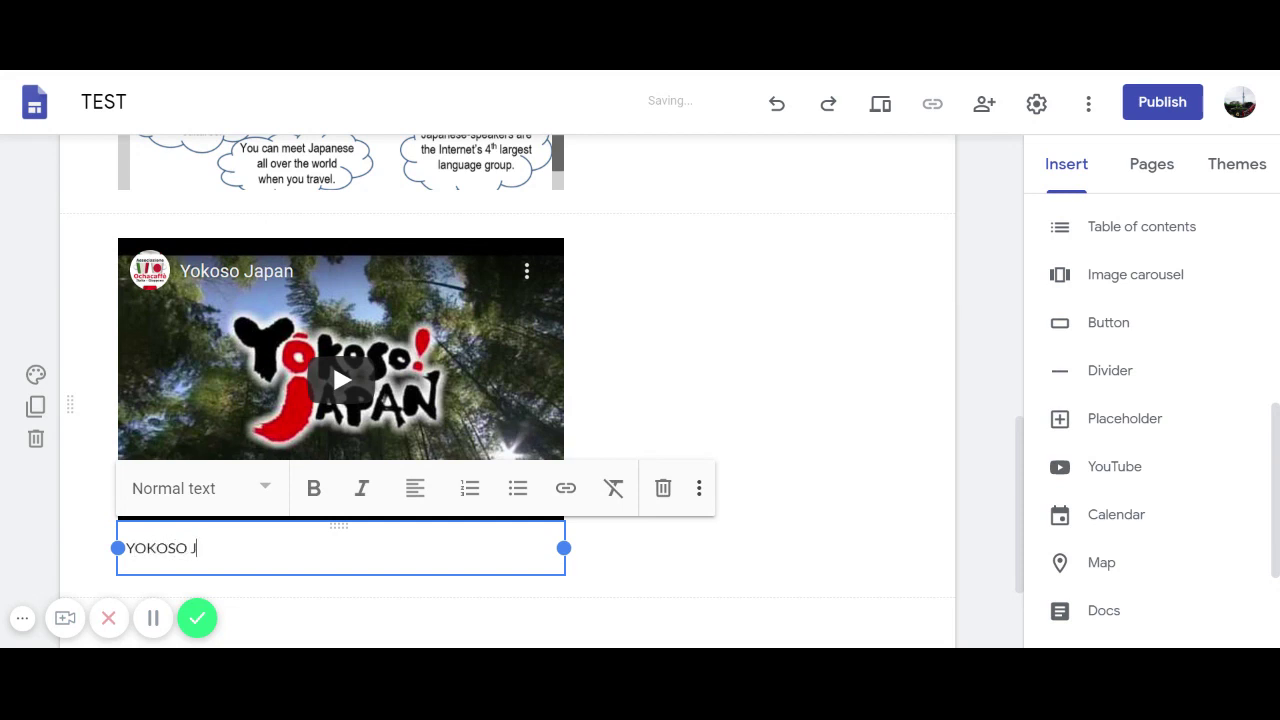
click(258, 505)
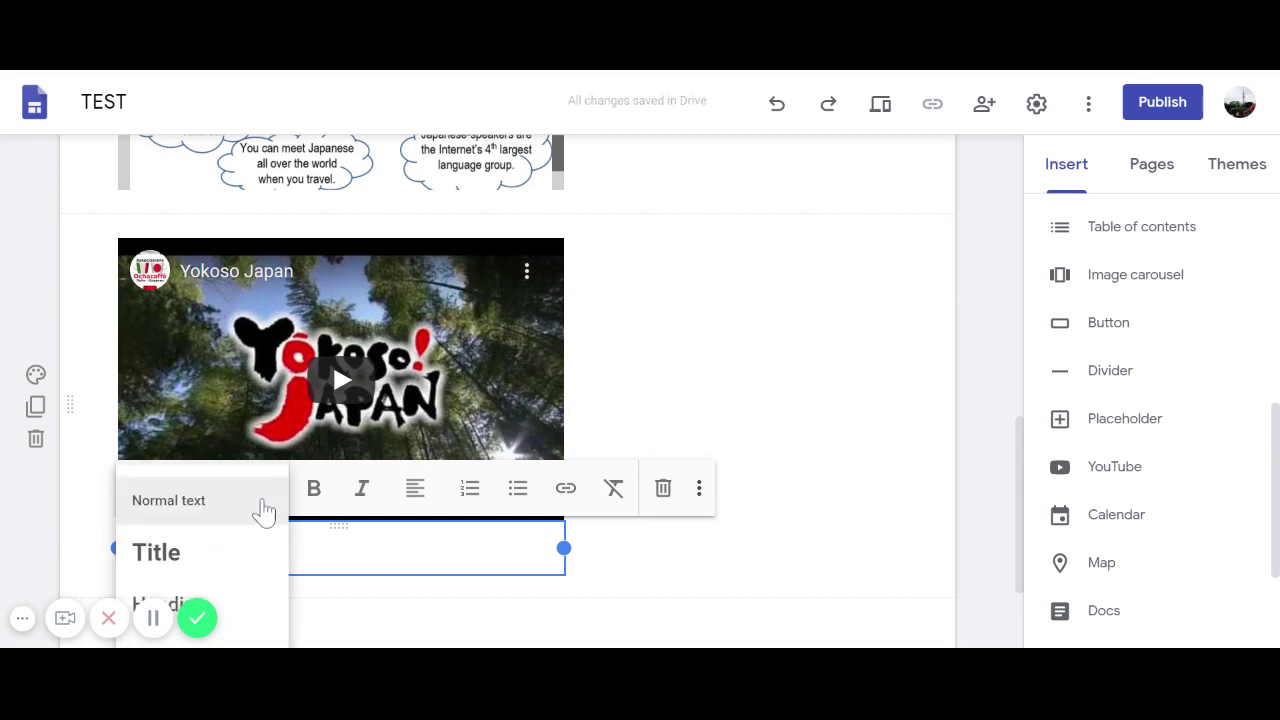
click(240, 608)
drag(440, 576, 395, 258)
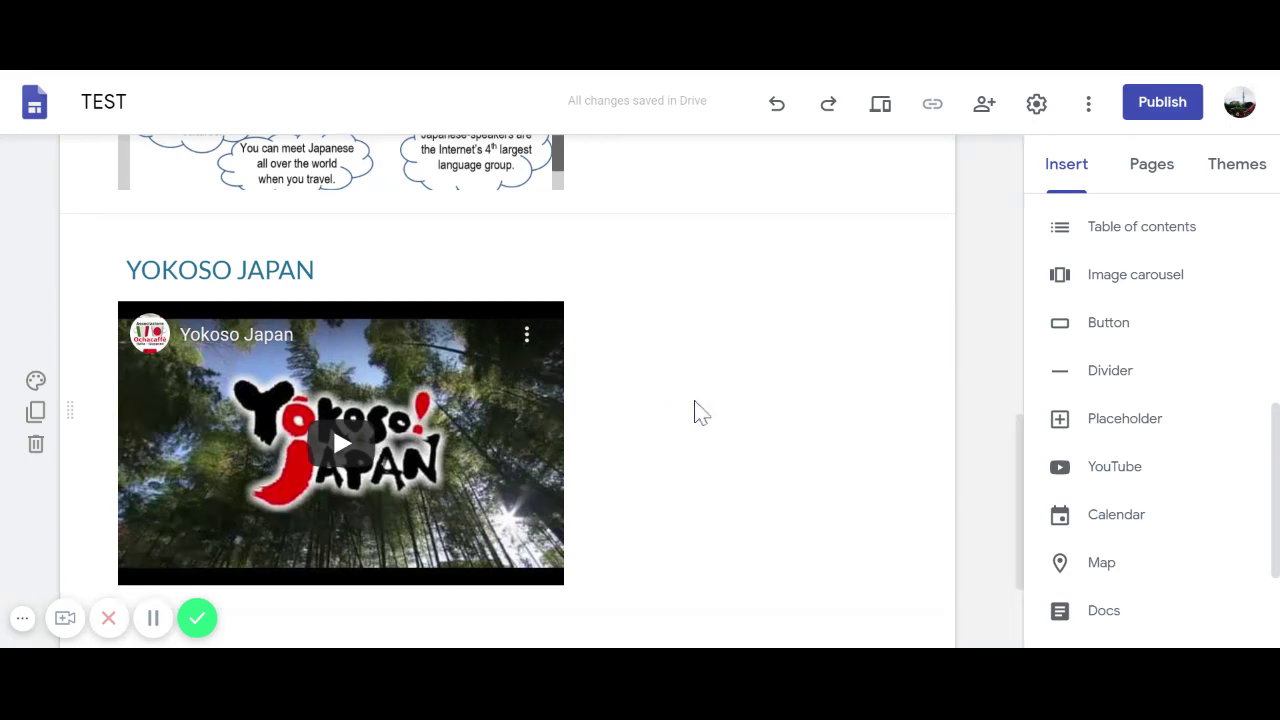
Shrink the YOKOSO JAPAN video block so that there is room for a second video beside it.
click(537, 400)
drag(563, 583, 500, 567)
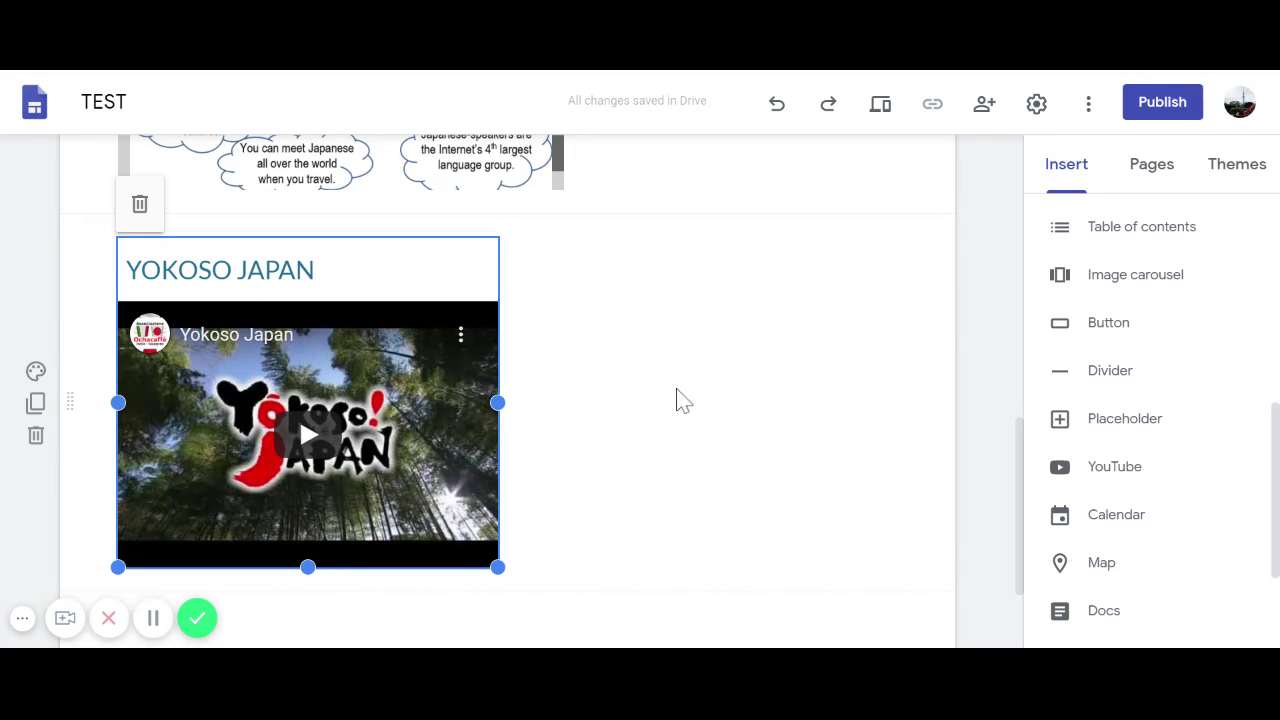
double_click(631, 413)
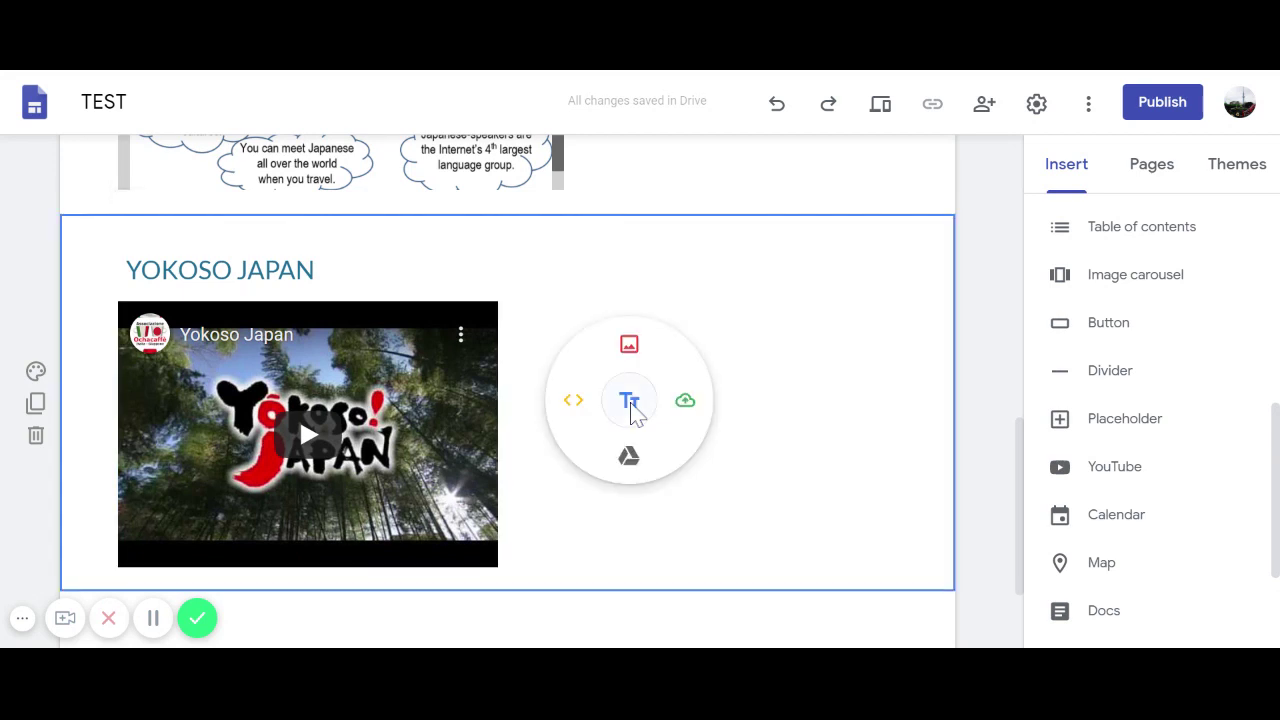
click(1072, 192)
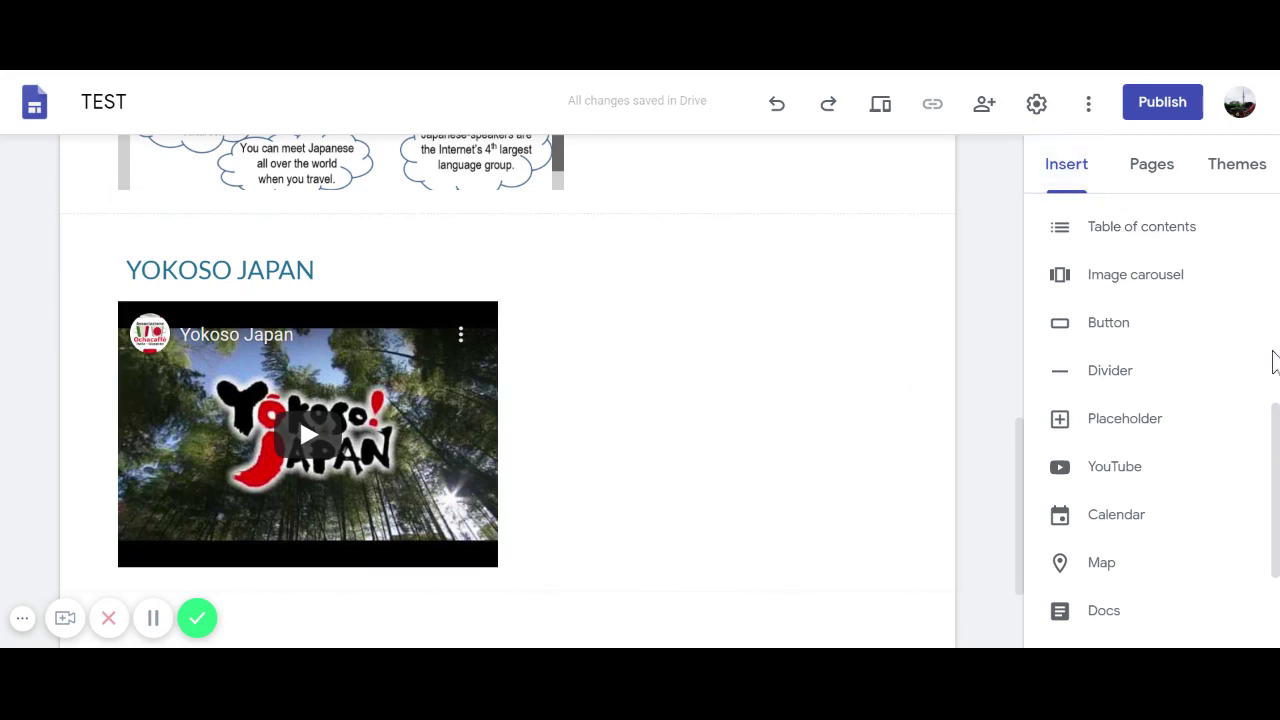
Insert the YouTube video Yokoso Japan | Visit Japan Campaign from a YOKOSO JAPAN search and place it beside the first video.
click(1097, 482)
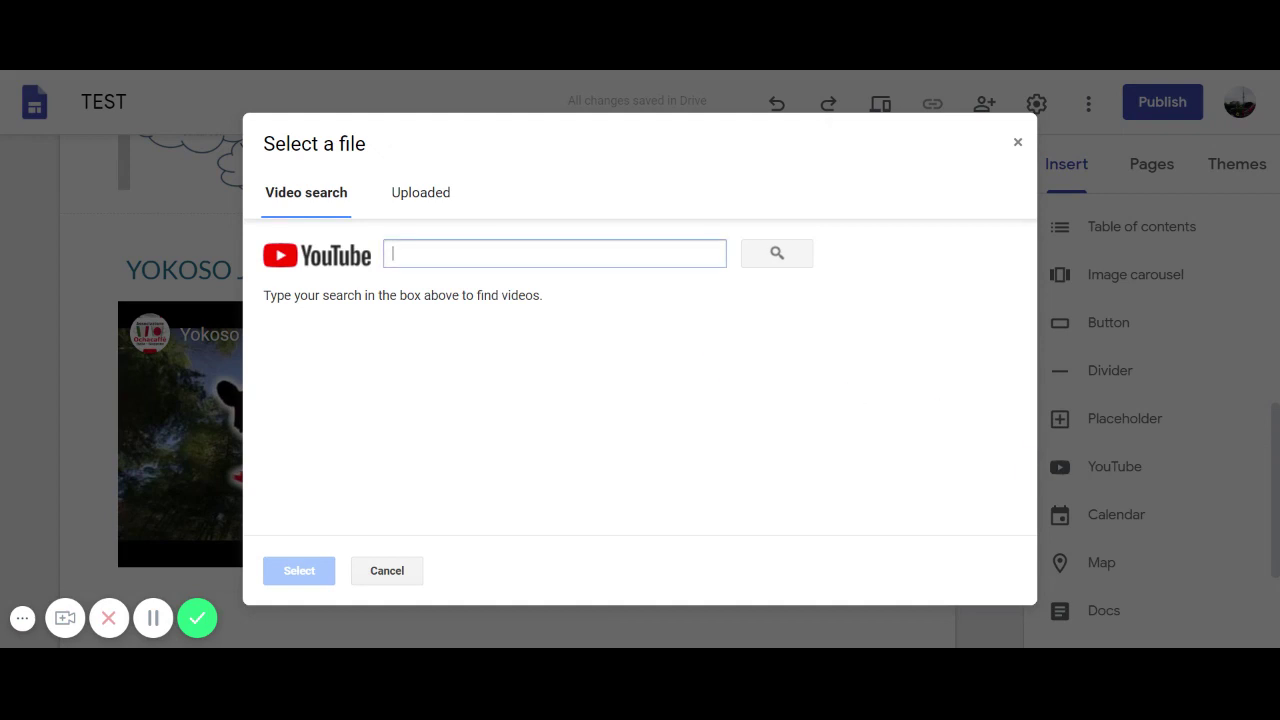
text(YOKOSO JAPAN)
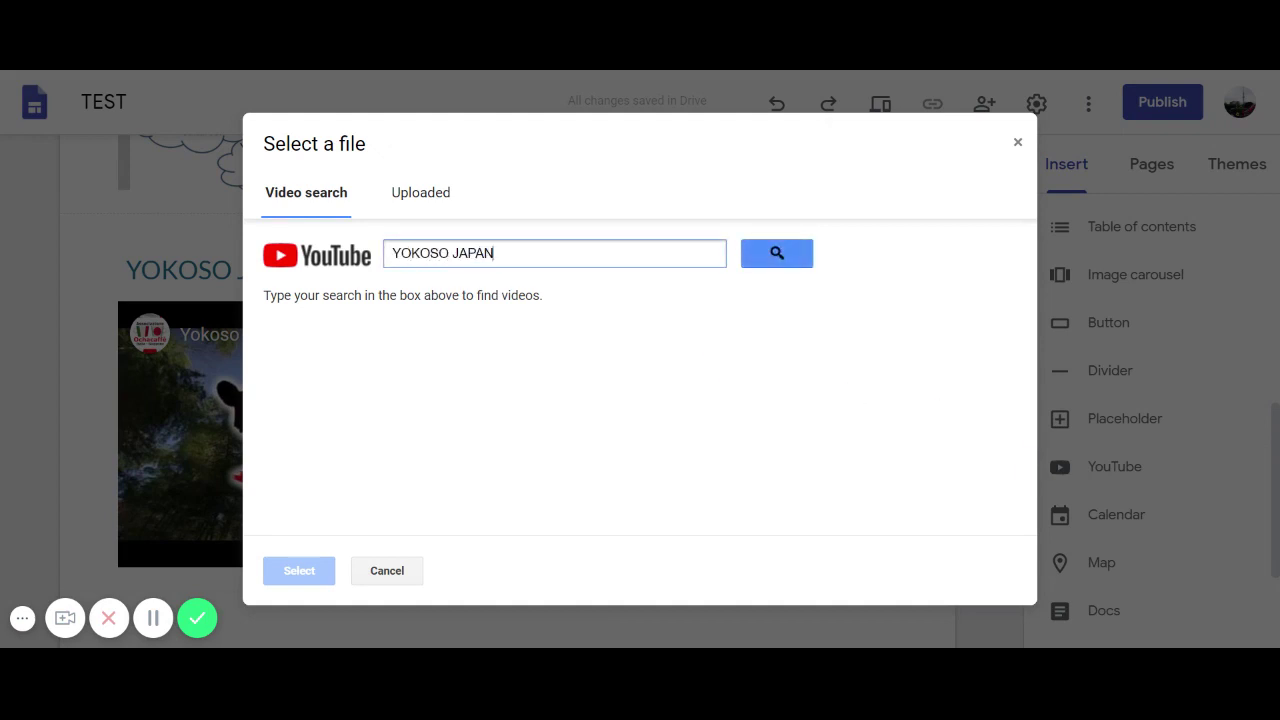
key(Return)
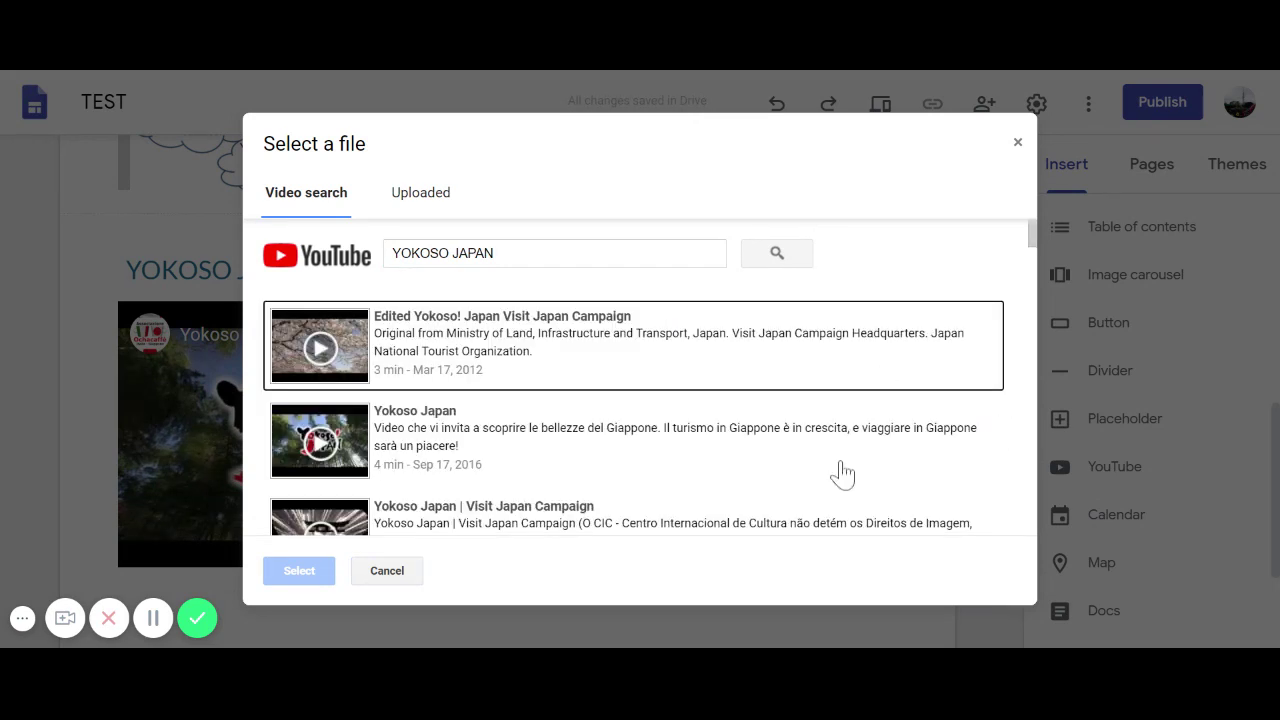
scroll(551, 505, down, 1)
double_click(551, 508)
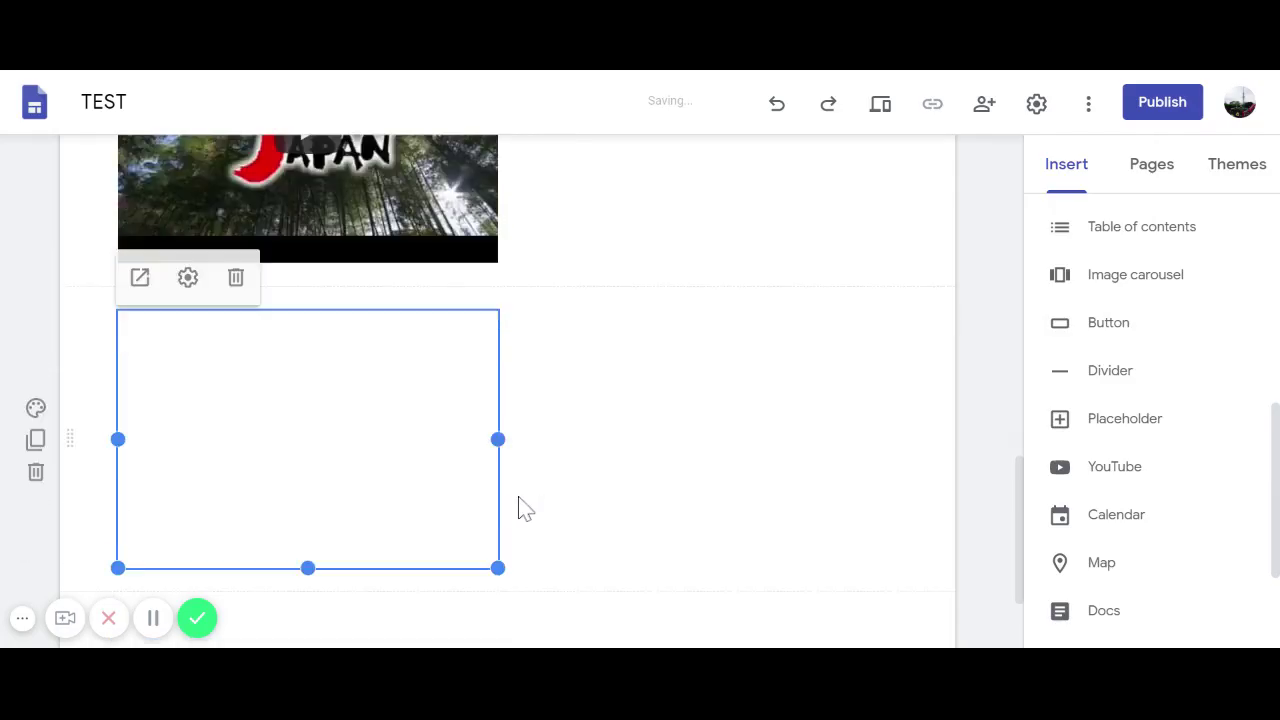
drag(430, 387, 634, 311)
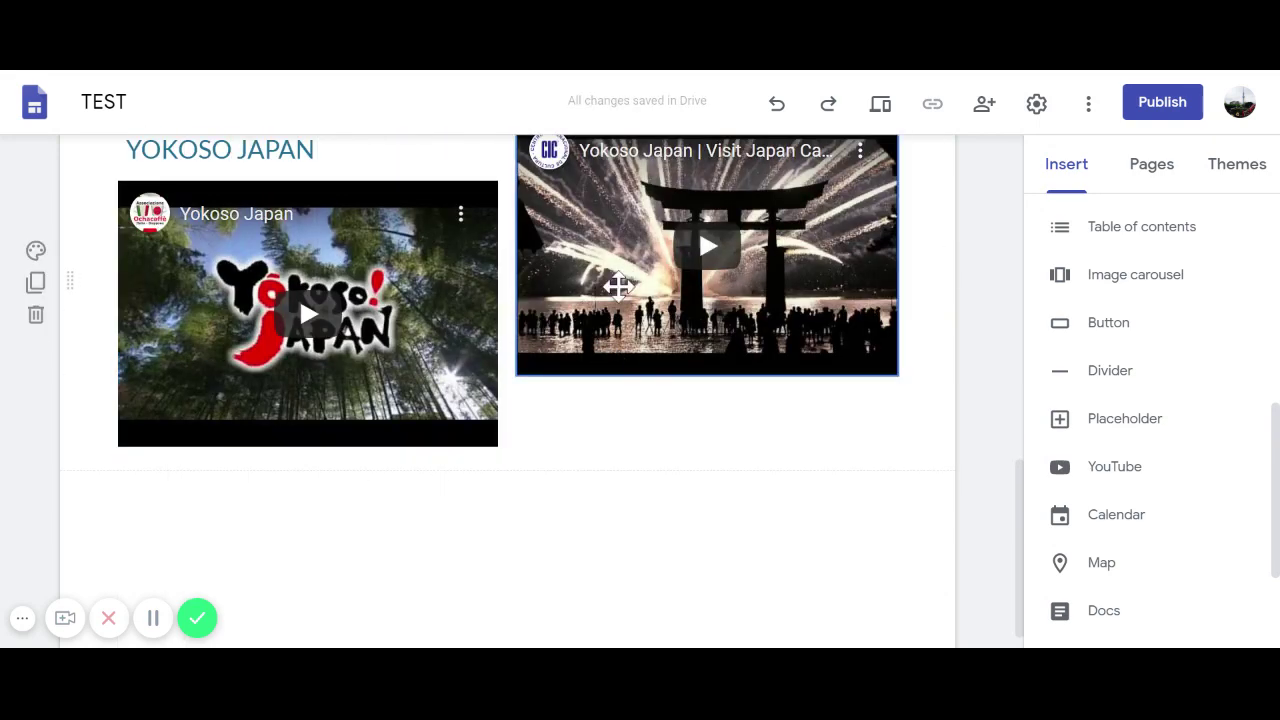
Add a text box reading VIDEO 2 under the second video, set it to the Heading style and move it above that video.
drag(1023, 528, 1030, 510)
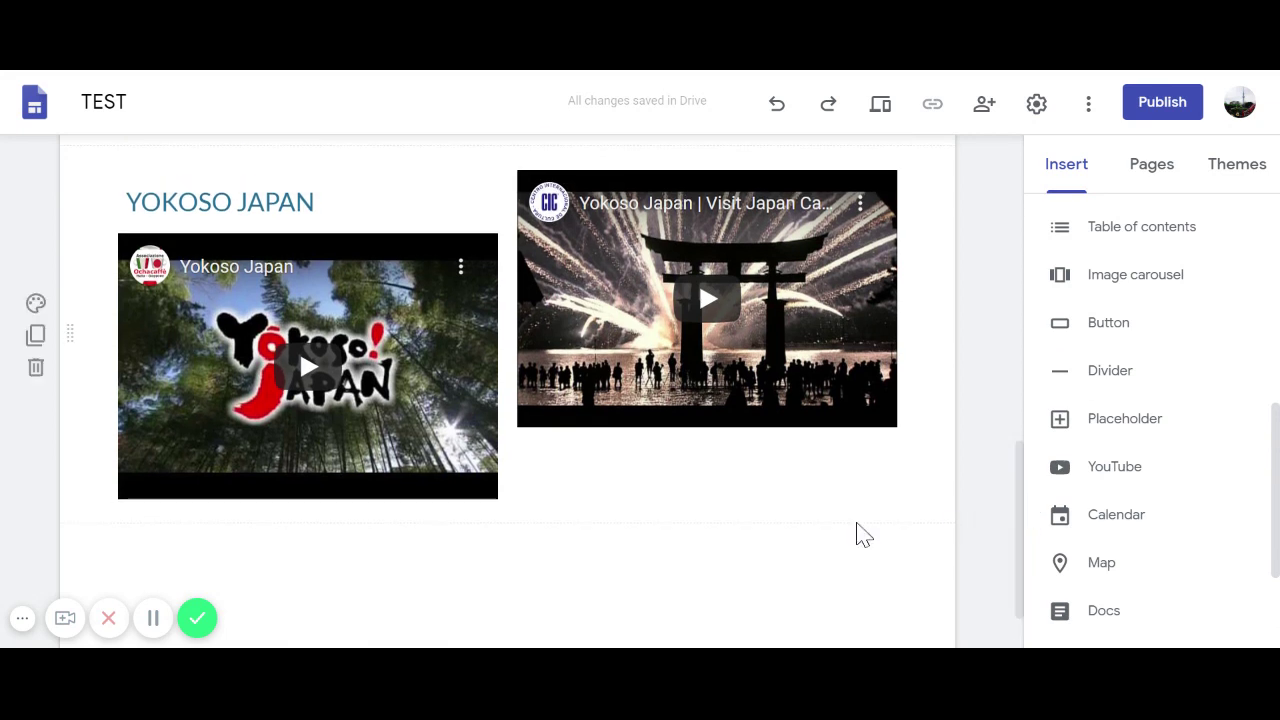
double_click(596, 503)
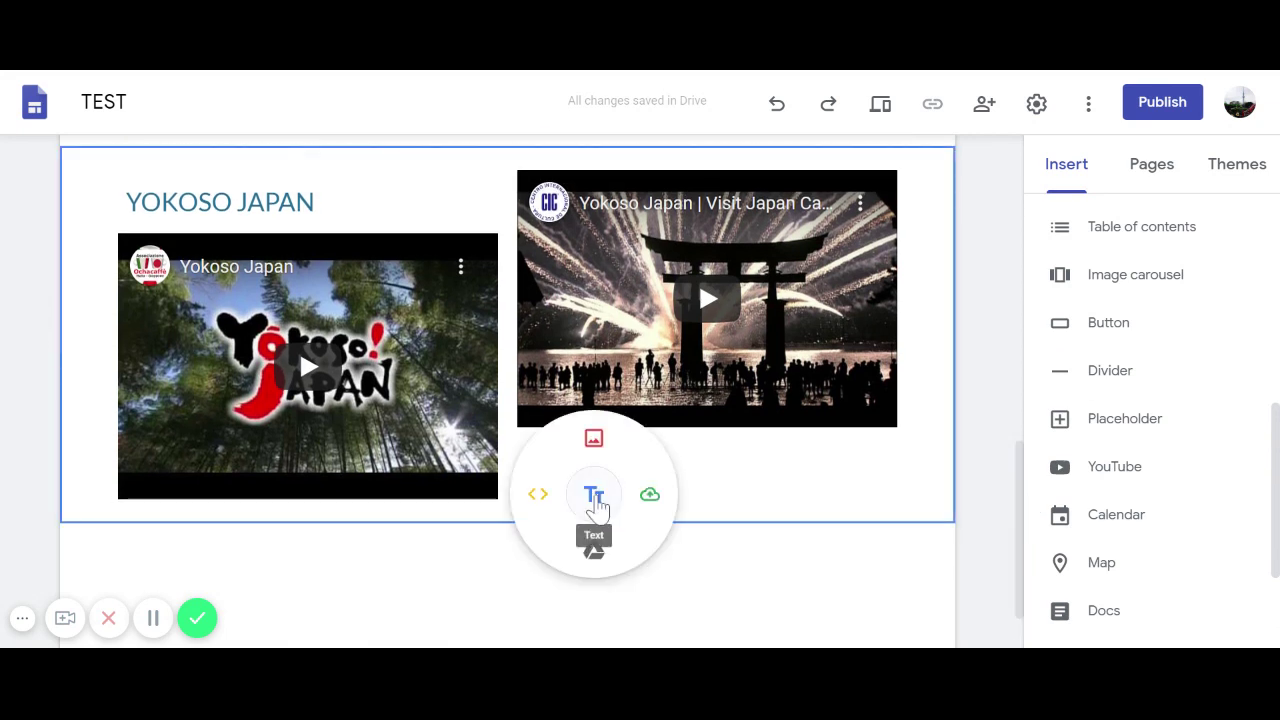
click(594, 500)
text(VIDEO 2)
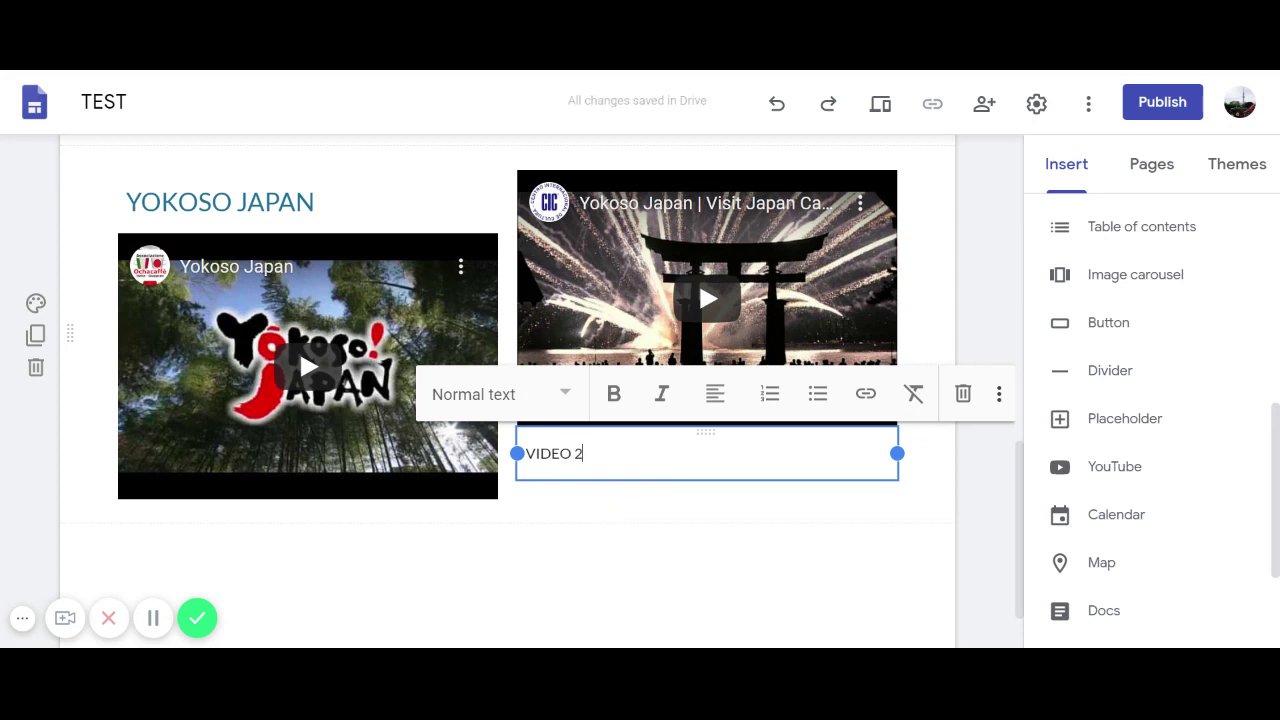
click(557, 410)
click(543, 537)
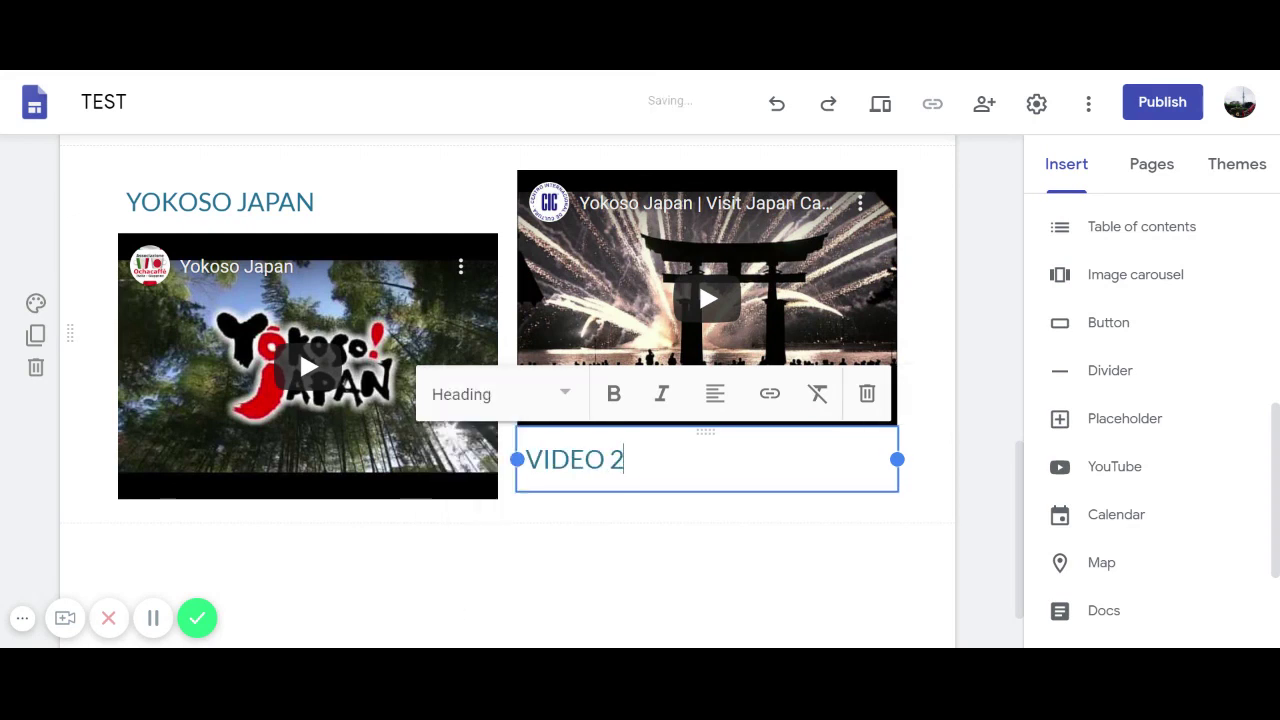
drag(644, 490, 623, 200)
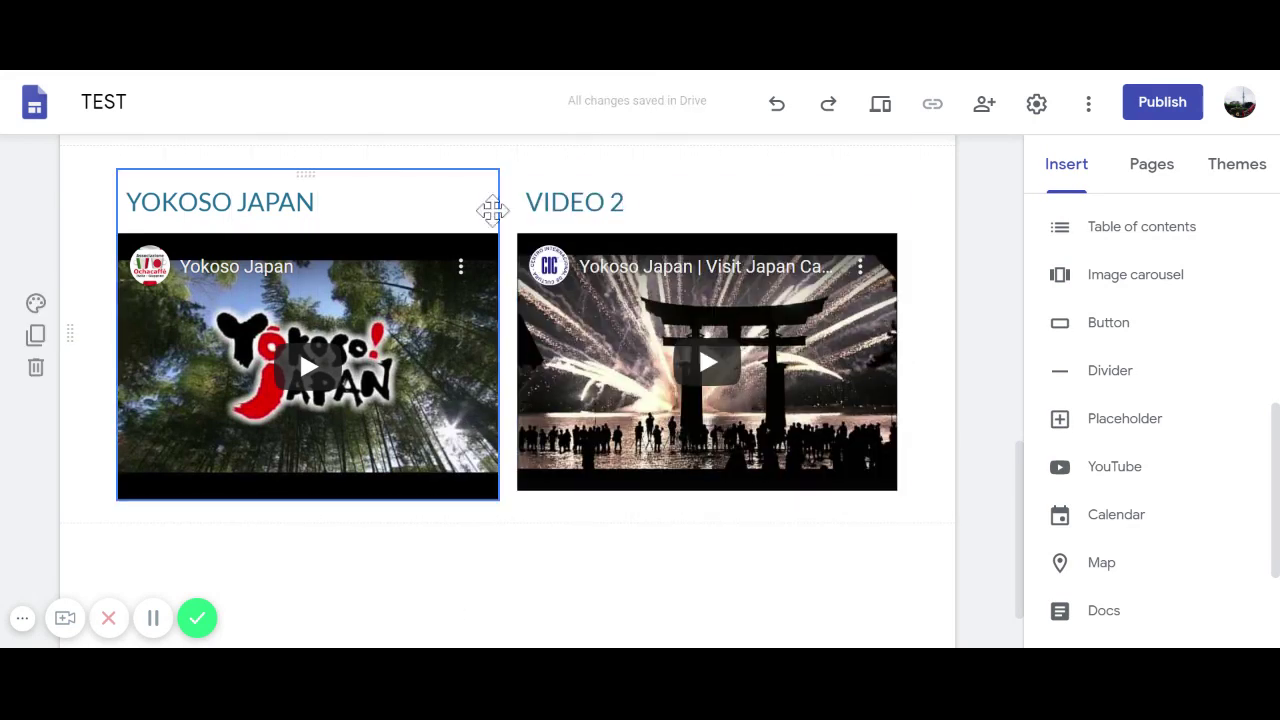
Enlarge the VIDEO 2 block slightly so its lower edge lines up with the first video.
click(892, 489)
drag(897, 491, 915, 520)
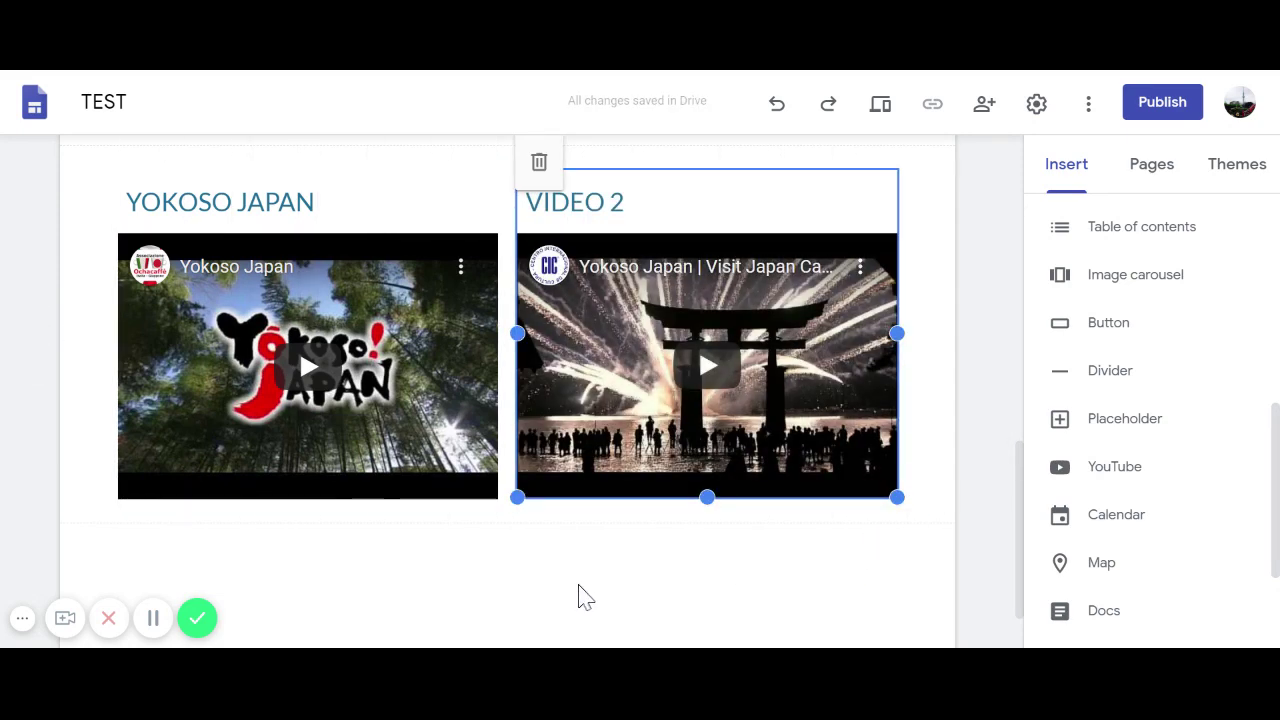
click(580, 588)
Set the background of the section holding the two videos to Emphasis 1.
drag(1023, 543, 1065, 560)
drag(1022, 523, 1029, 452)
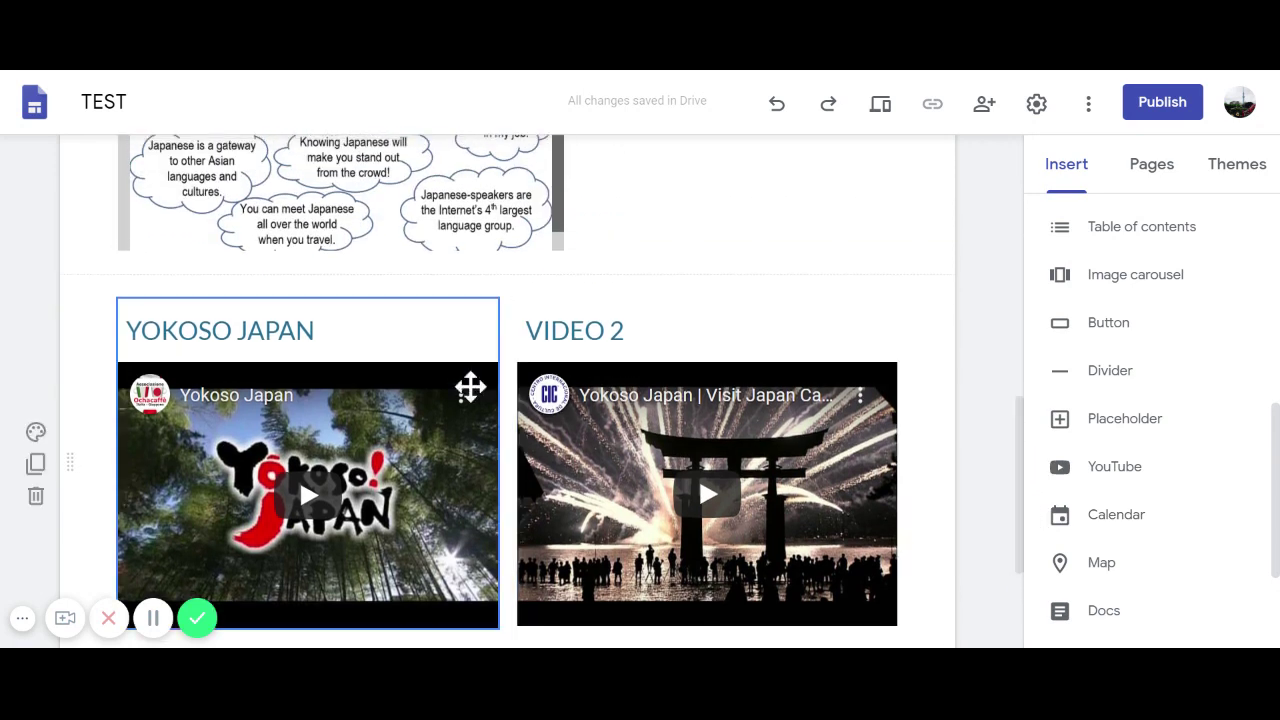
click(38, 433)
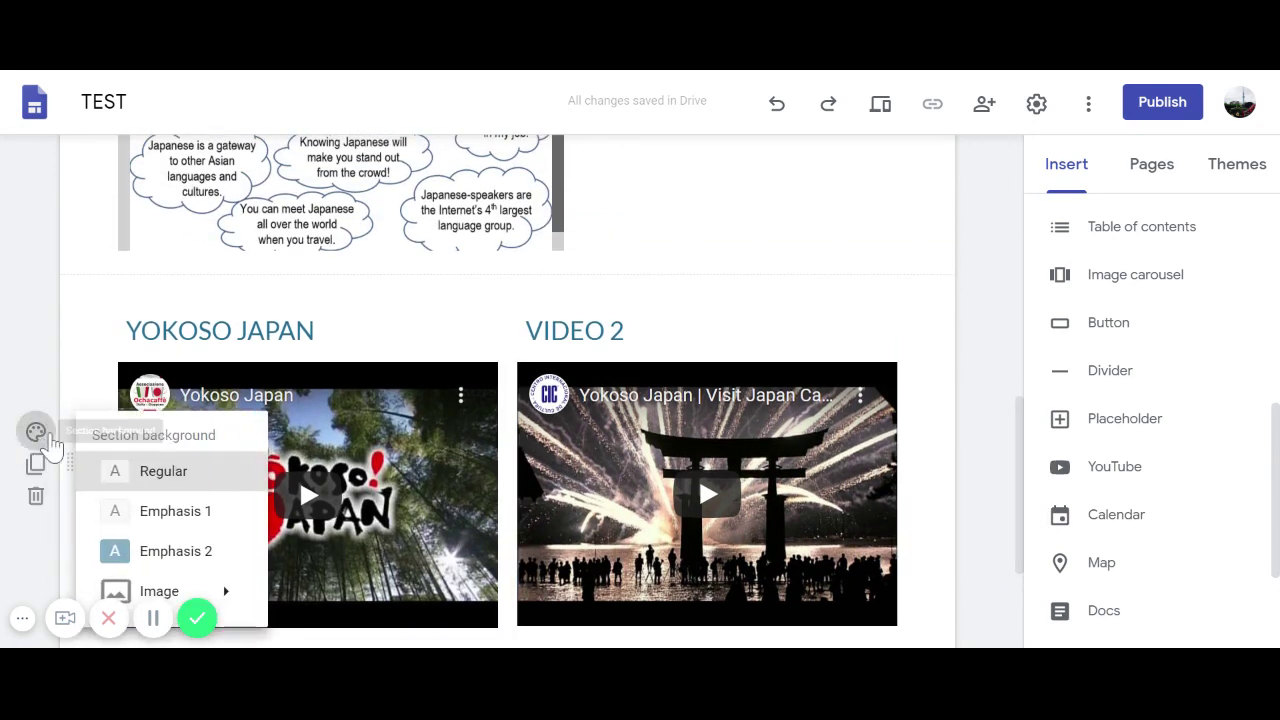
click(136, 512)
drag(1013, 487, 1080, 434)
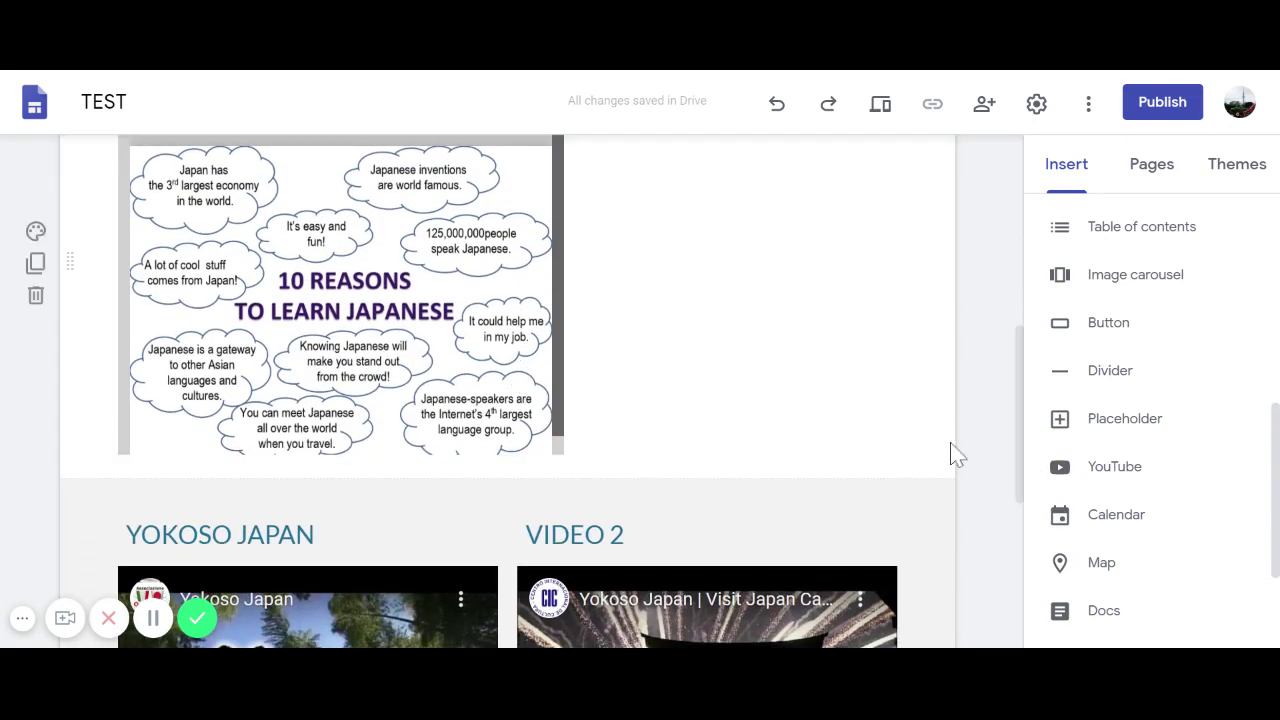
drag(1020, 486, 543, 577)
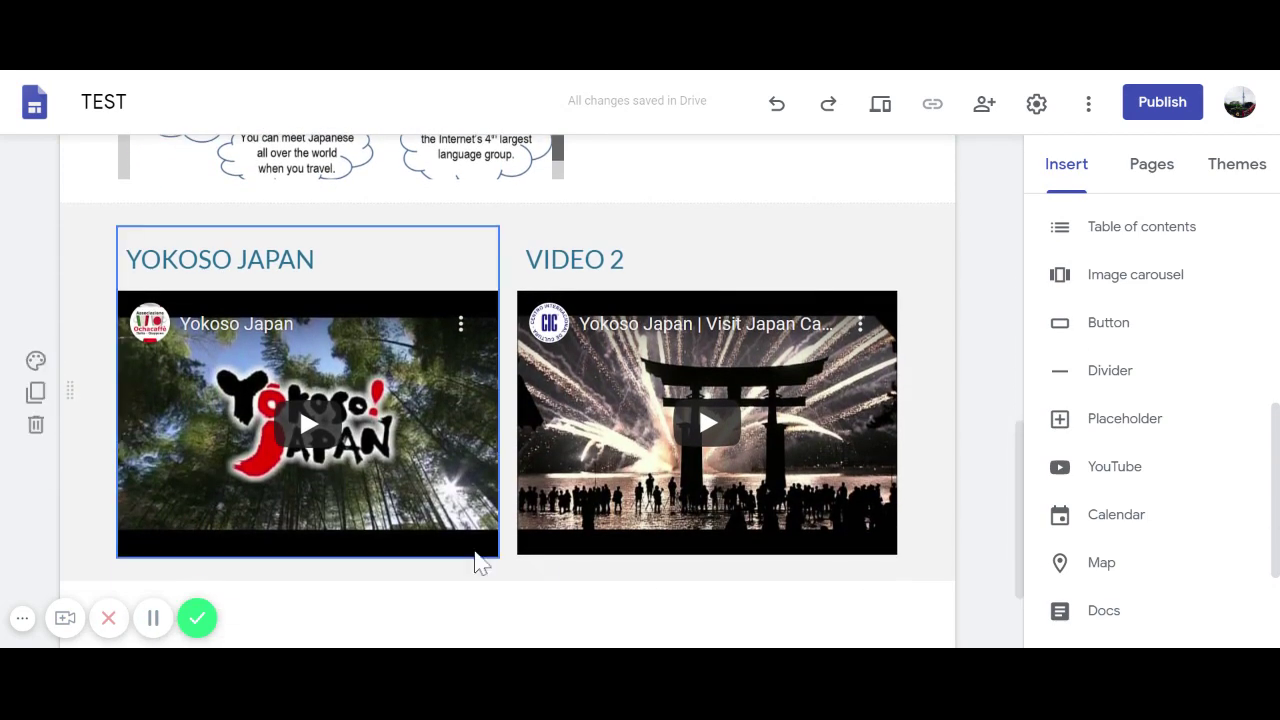
Embed the first class calendar under My calendars below the video section, and delete it from the page.
drag(1017, 566, 1030, 620)
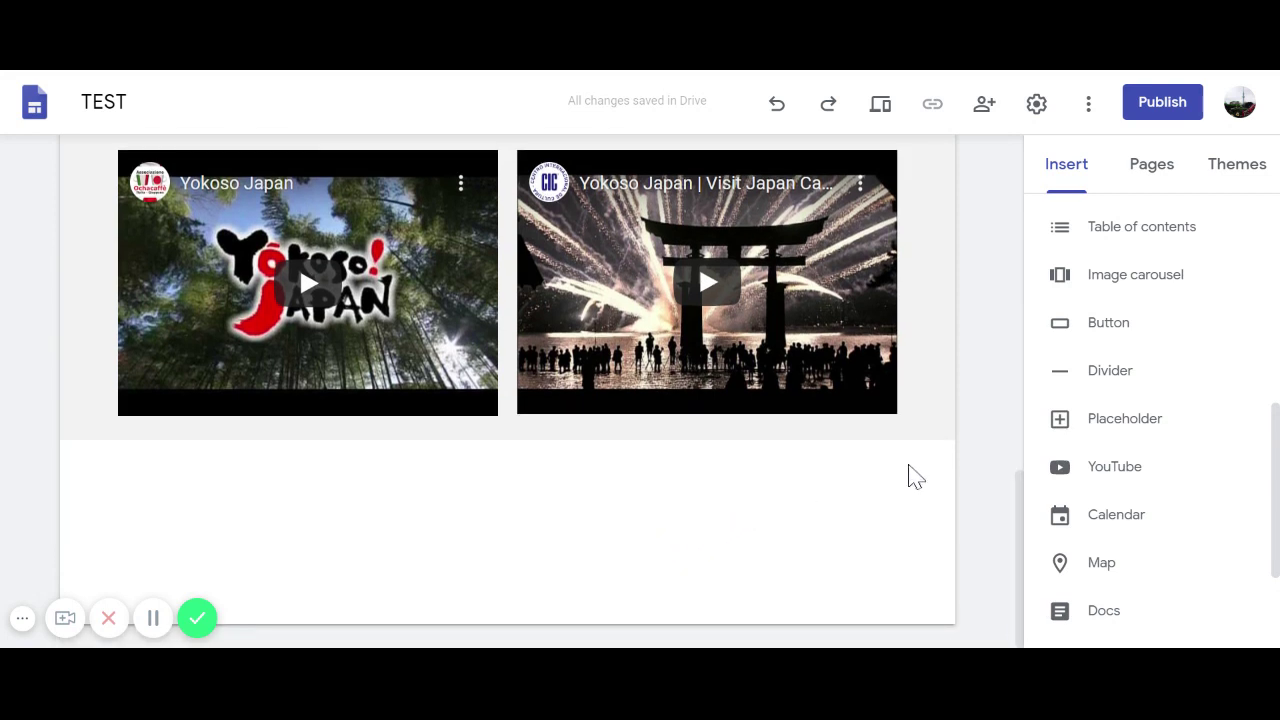
click(1060, 526)
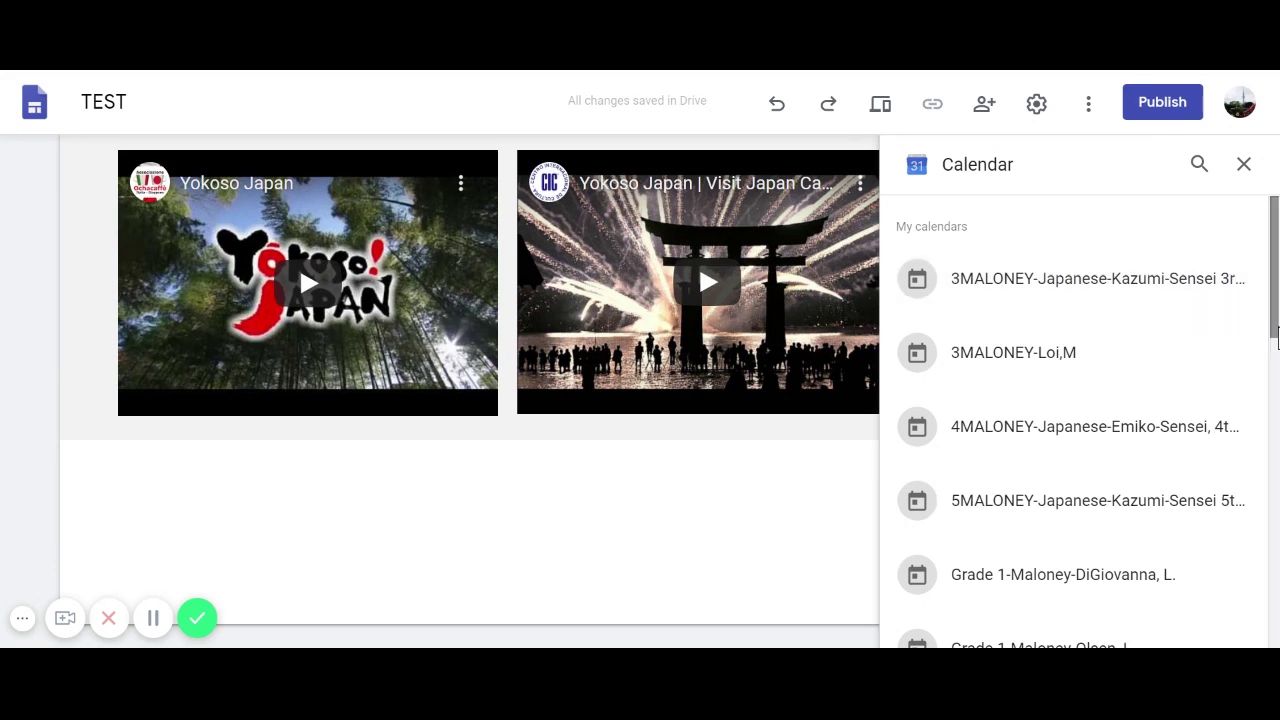
click(1100, 300)
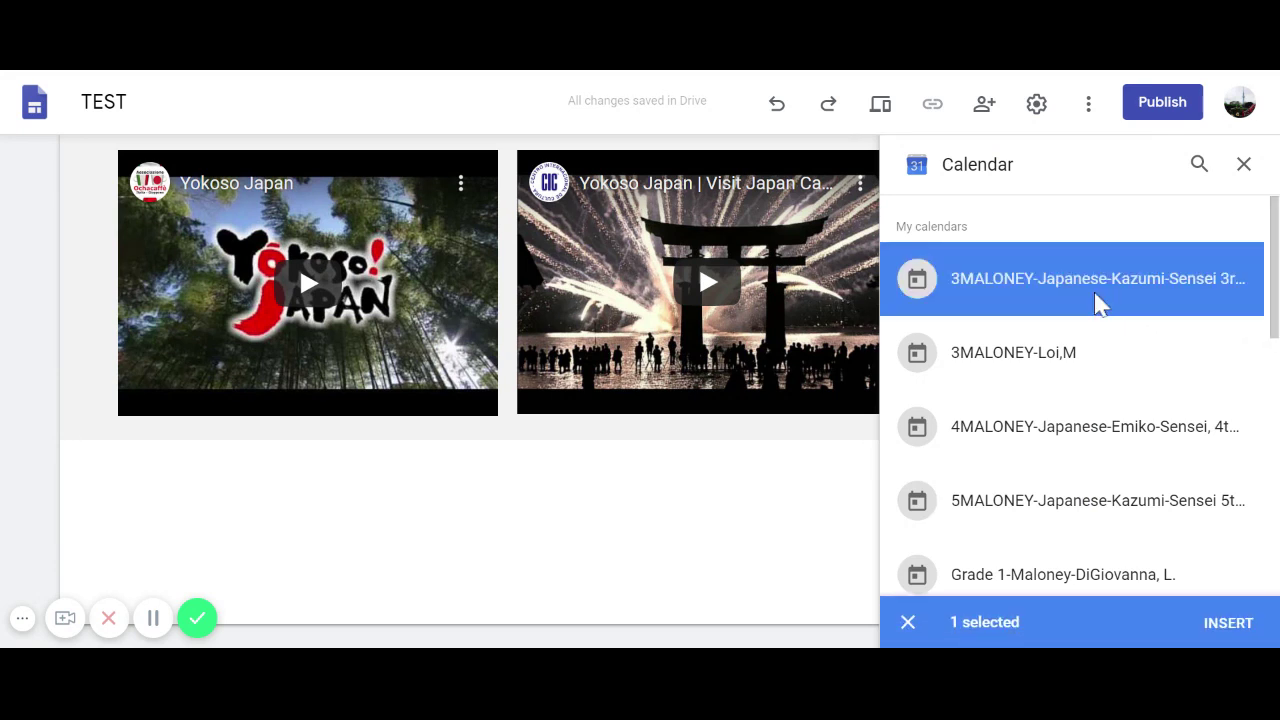
click(1226, 636)
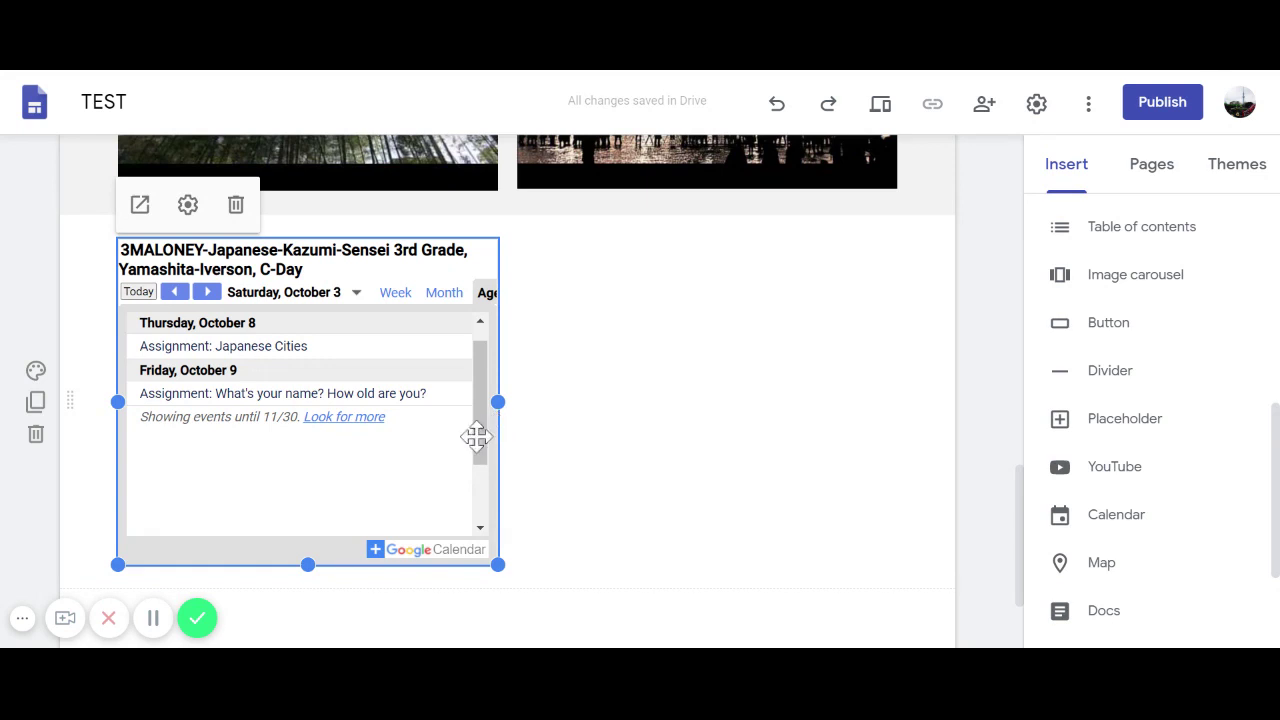
click(236, 206)
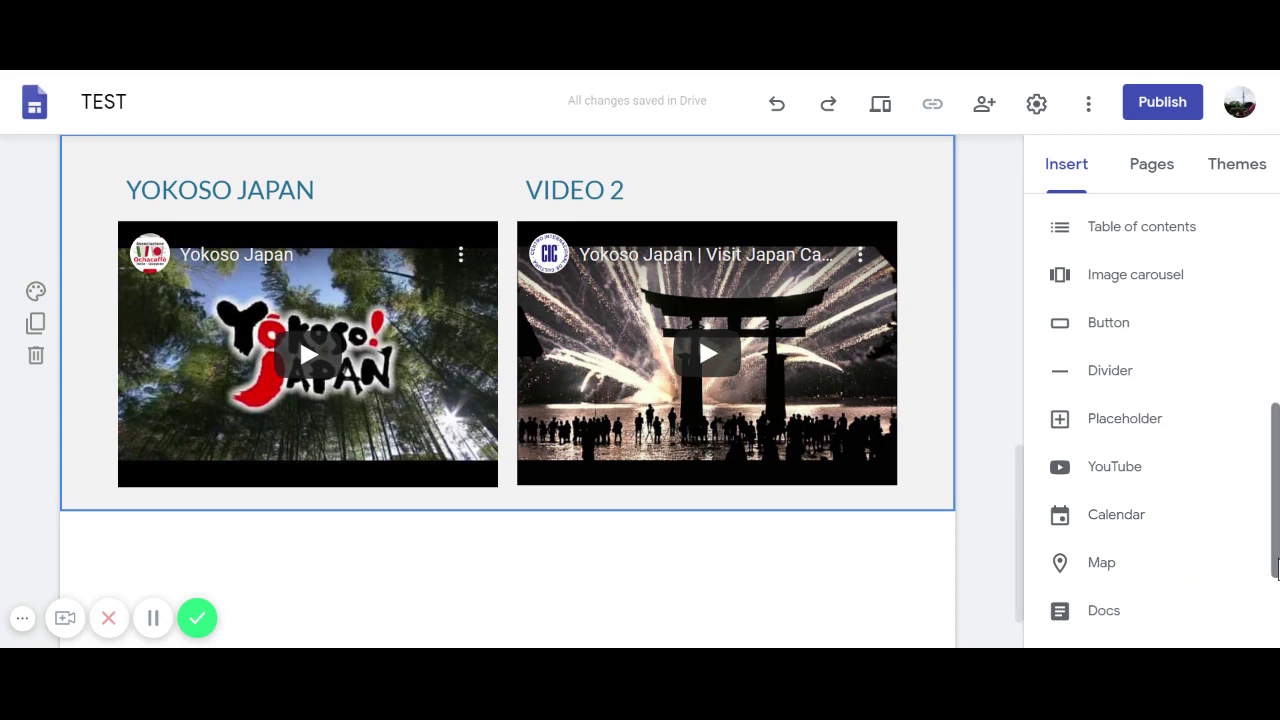
Look through the layouts and other elements that can be inserted on the page.
scroll(1250, 578, up, 5)
scroll(1150, 450, up, 2)
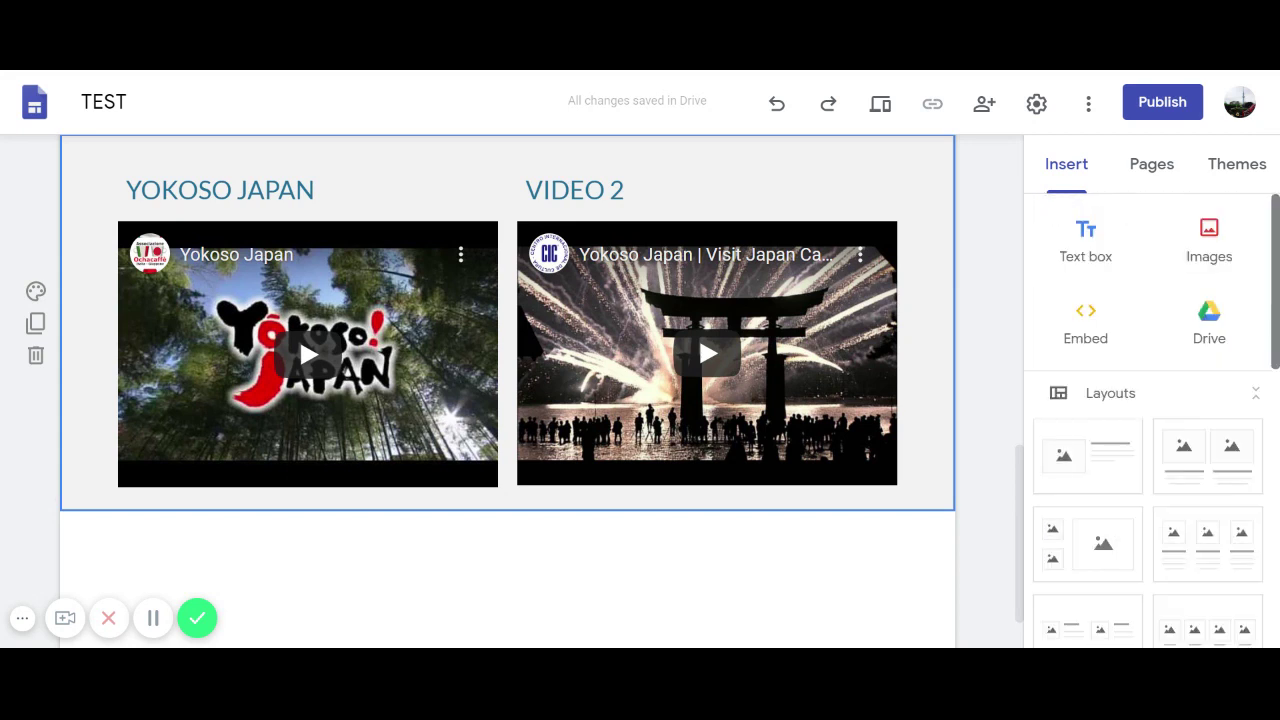
scroll(1277, 261, down, 6)
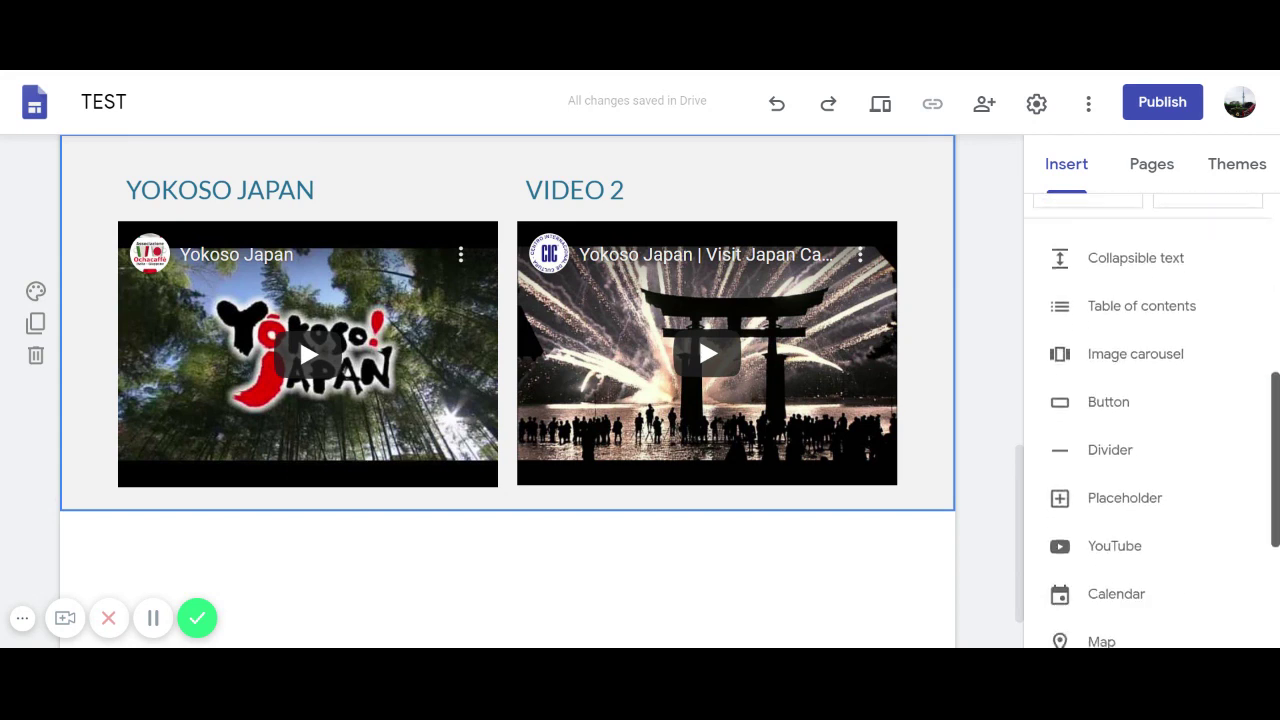
scroll(1150, 427, up, 2)
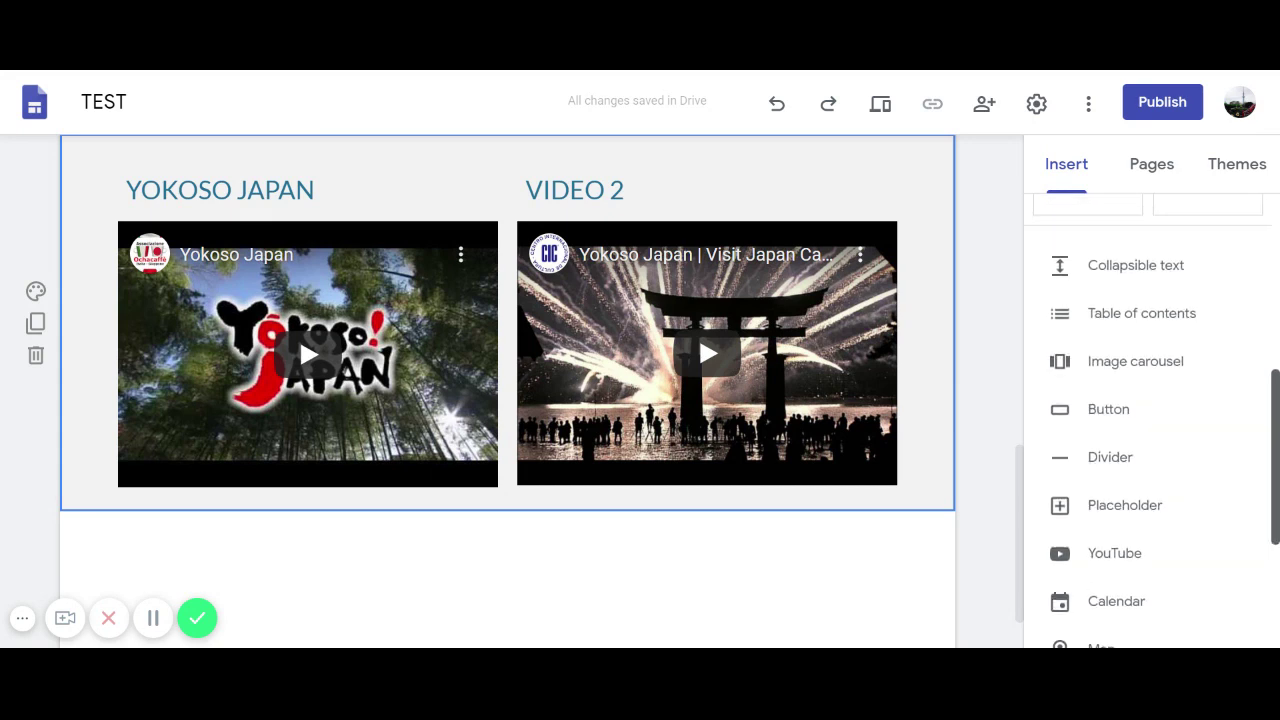
scroll(1150, 420, down, 2)
scroll(1150, 420, up, 3)
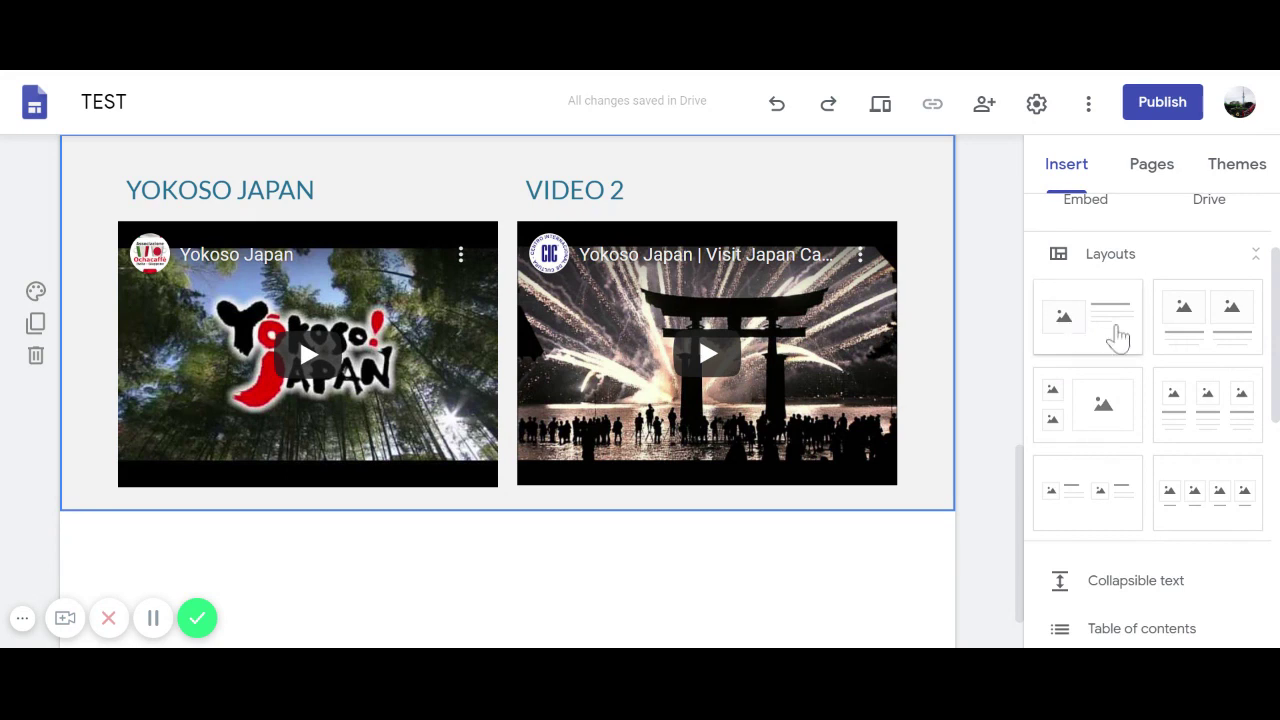
drag(1275, 360, 1276, 254)
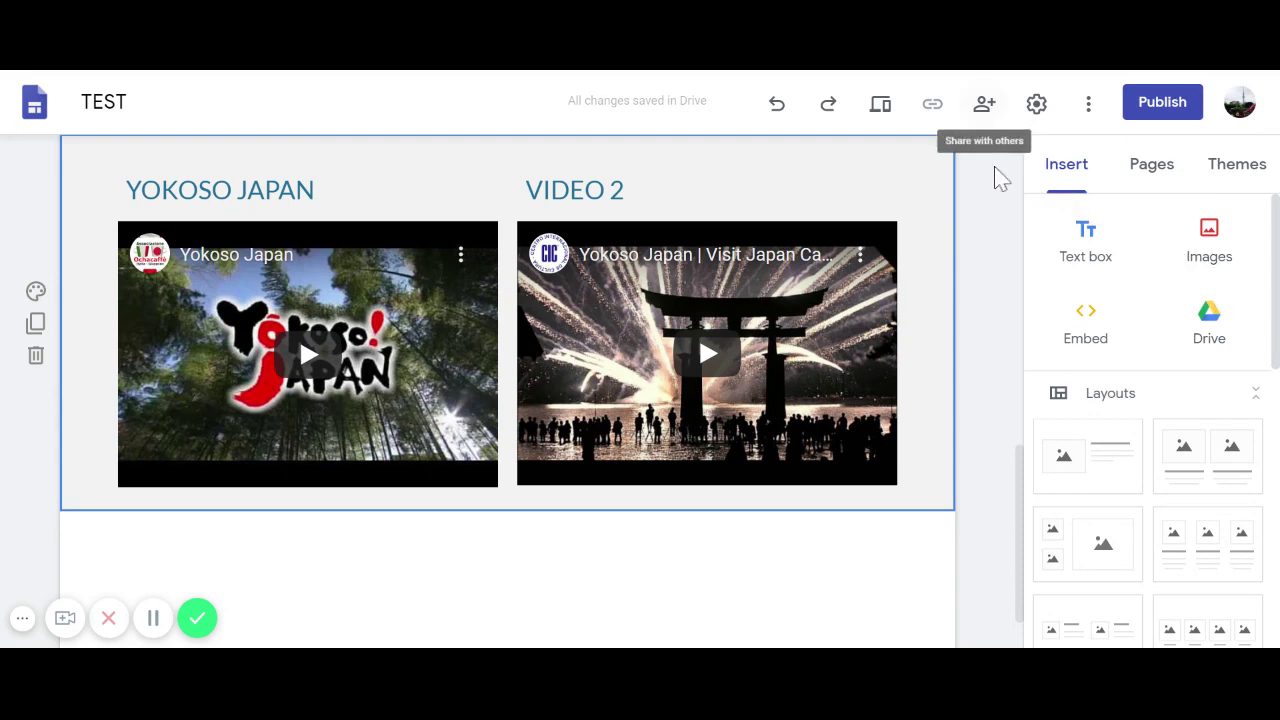
Preview the site from the Home page and look through its header, document and video sections at large-screen size.
drag(1020, 506, 1040, 172)
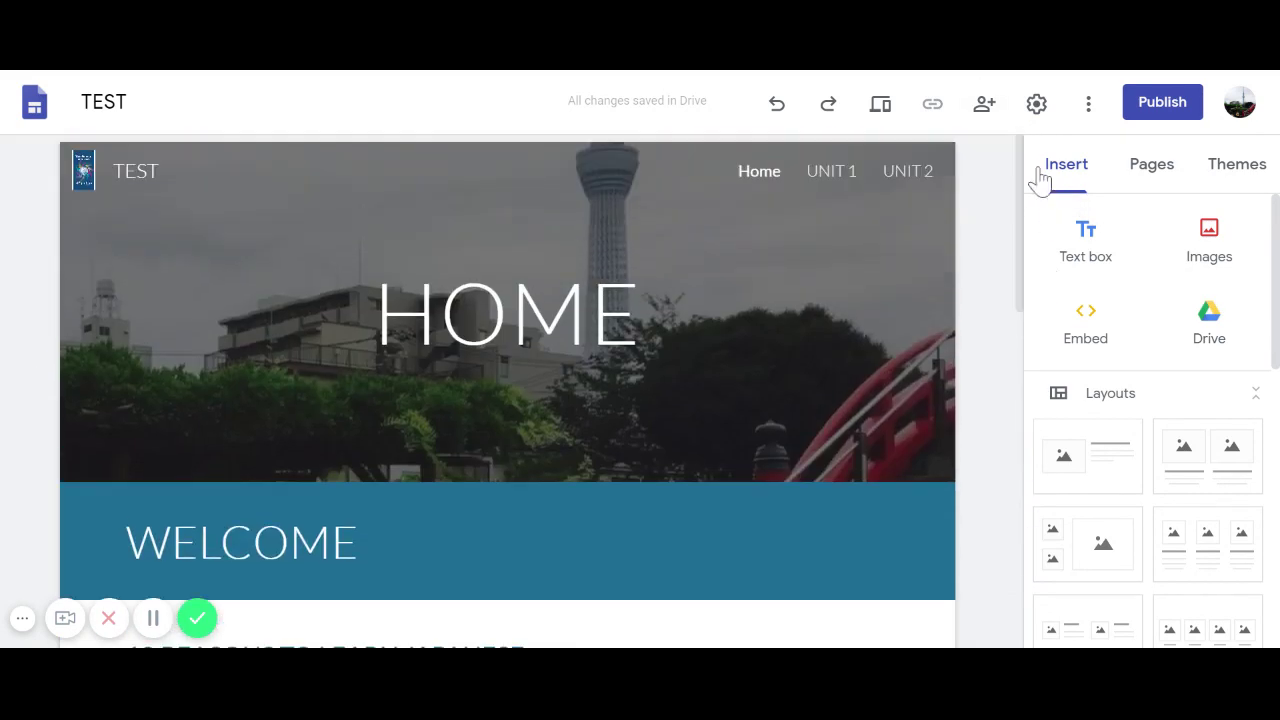
click(881, 112)
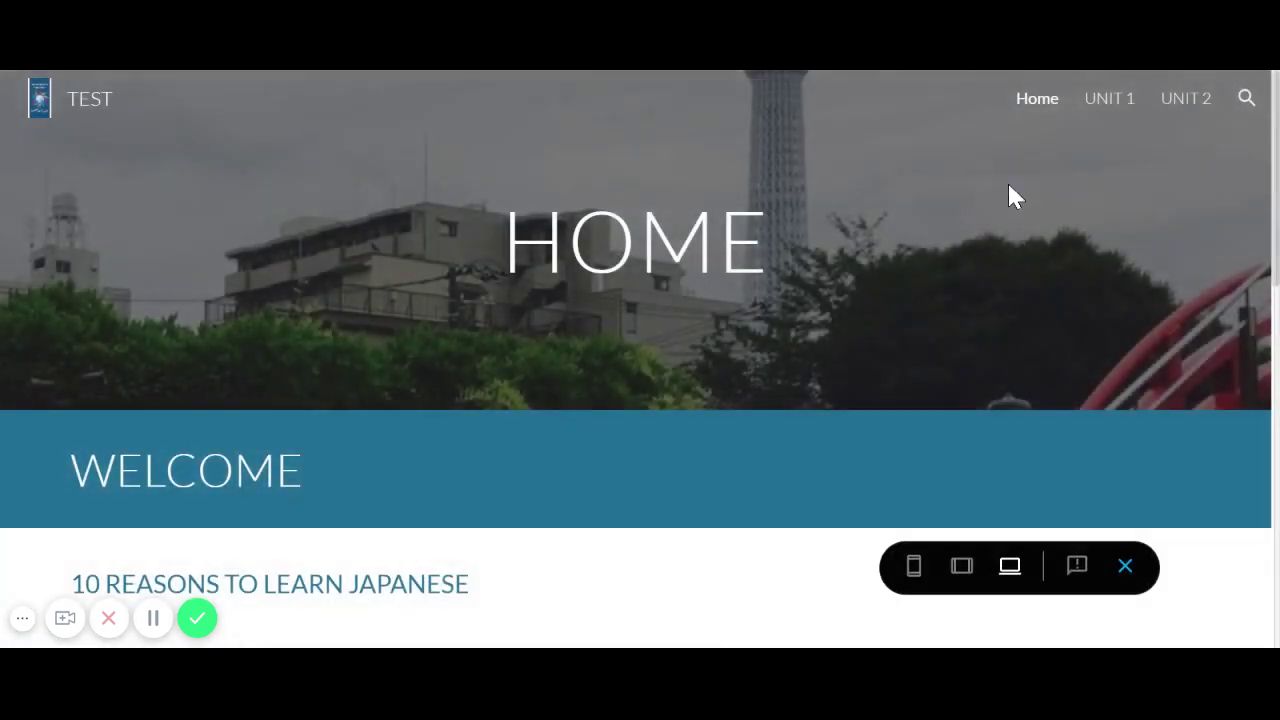
scroll(1277, 200, down, 2)
scroll(1277, 200, up, 2)
scroll(640, 400, down, 10)
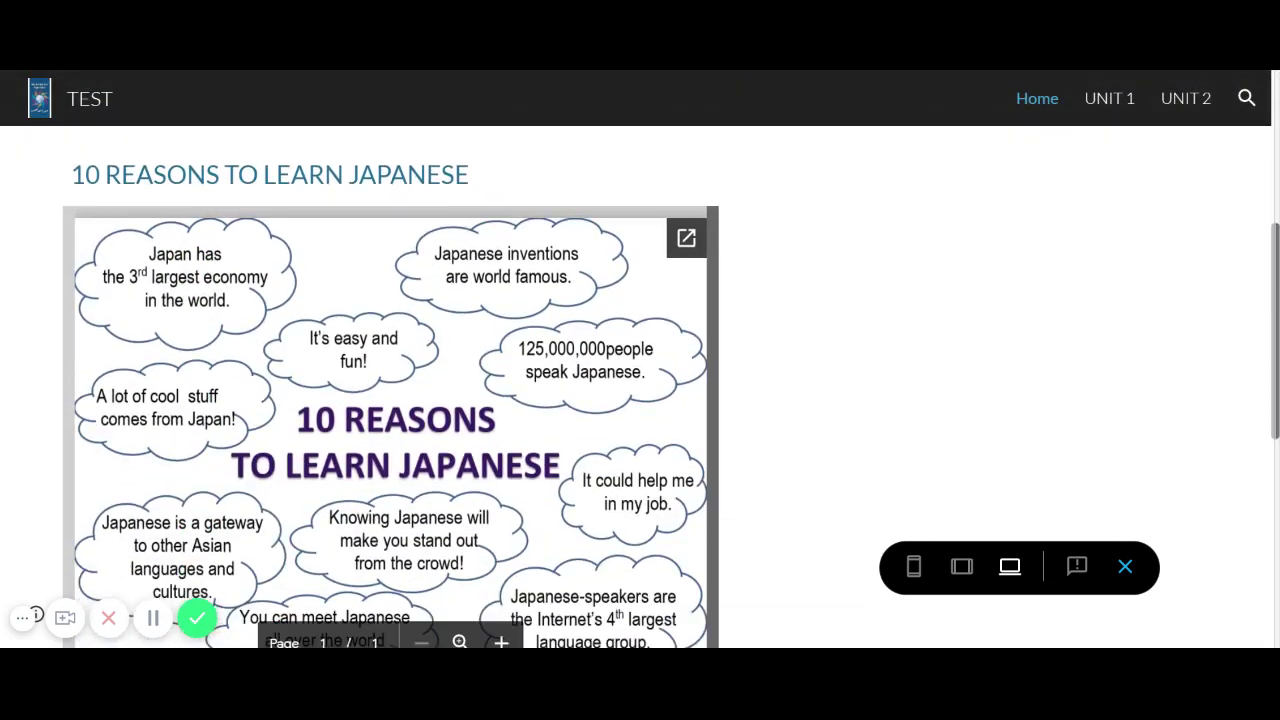
scroll(333, 425, up, 10)
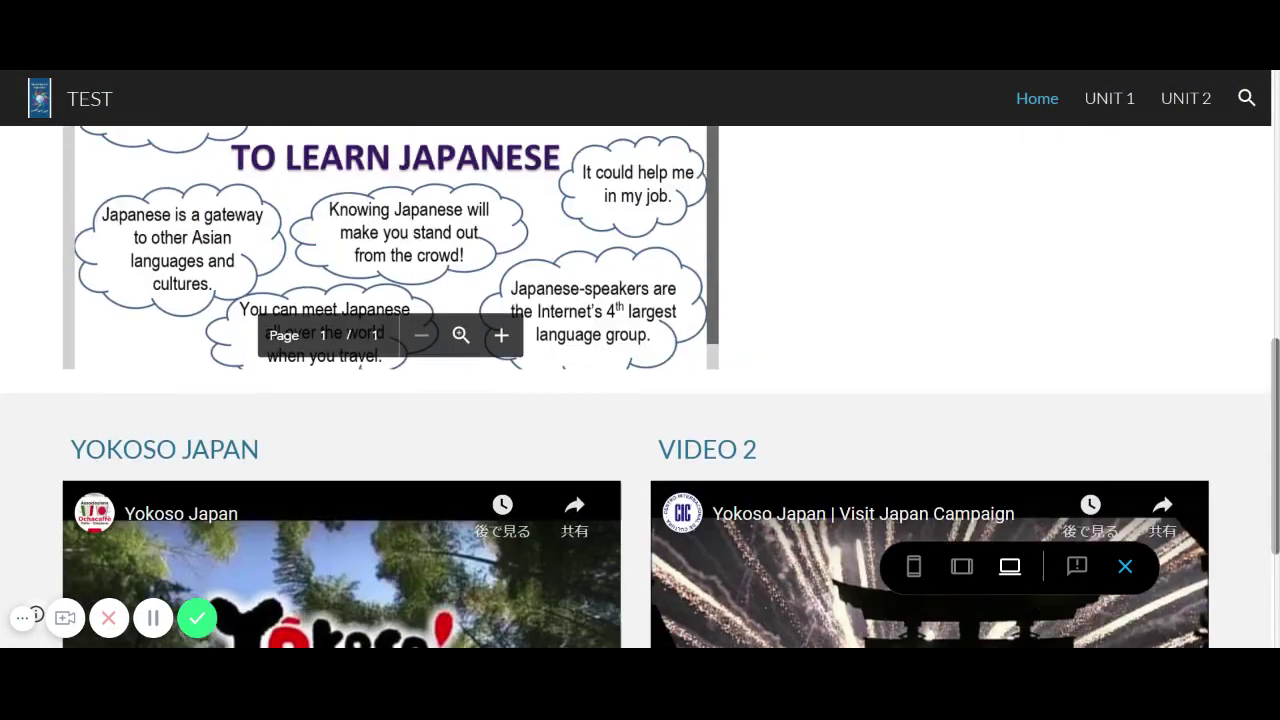
scroll(640, 386, down, 8)
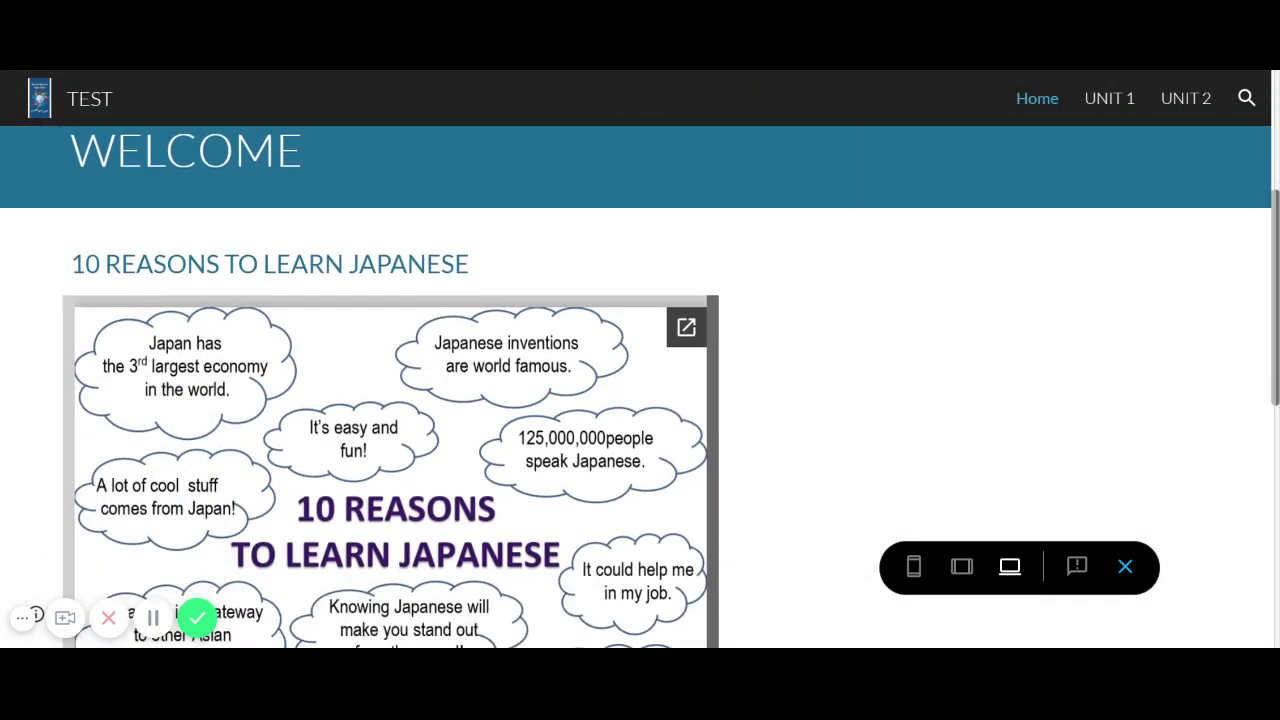
scroll(640, 400, down, 1)
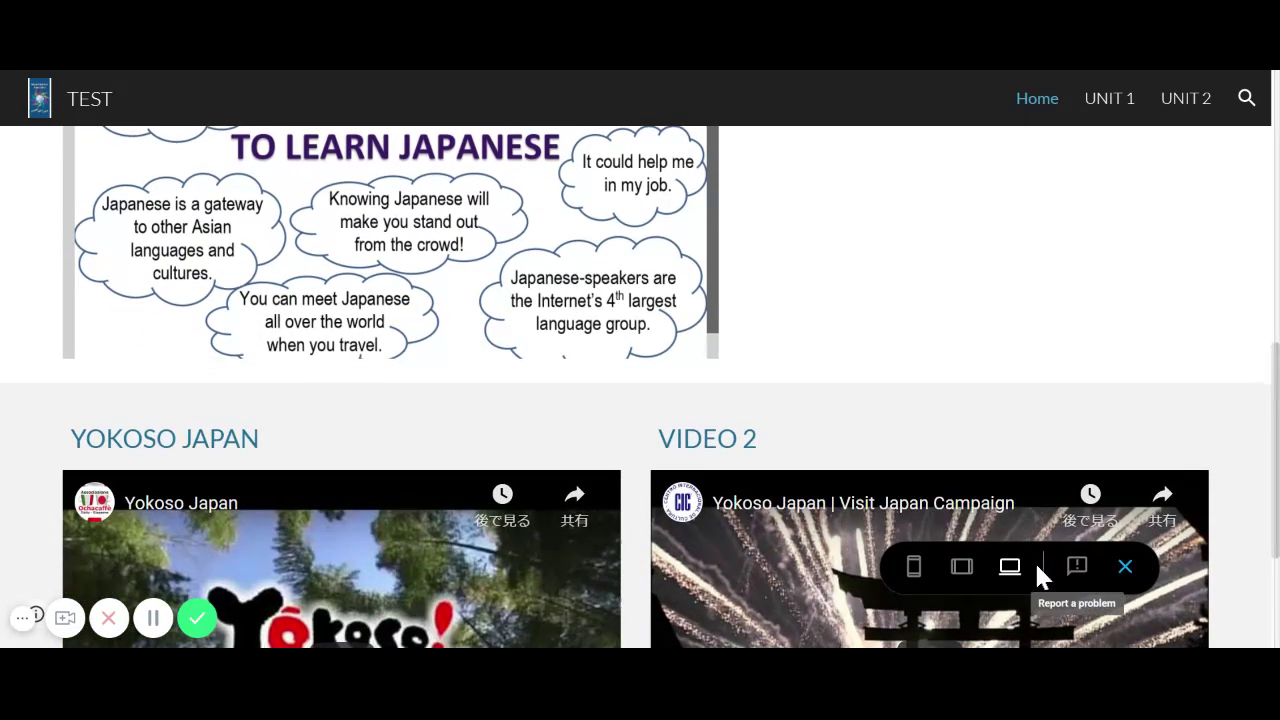
Check how the Home page looks in the tablet and phone previews, and leave the preview.
click(961, 566)
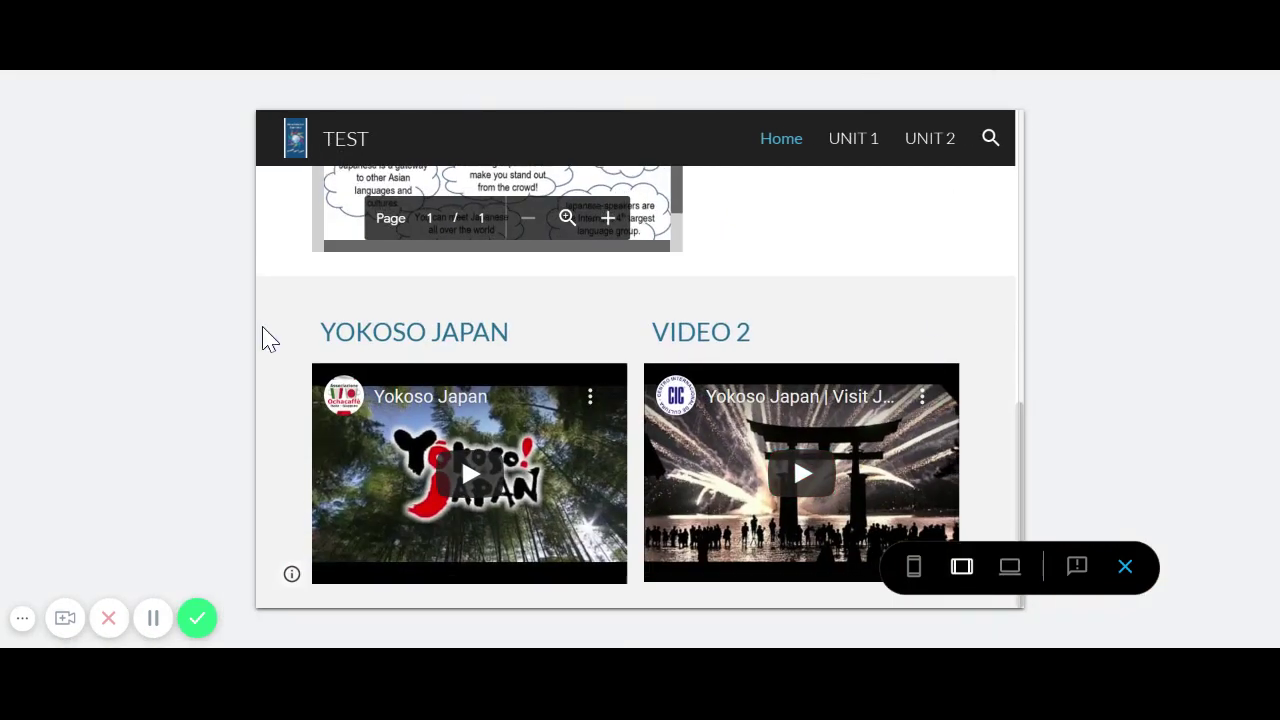
scroll(1034, 443, up, 6)
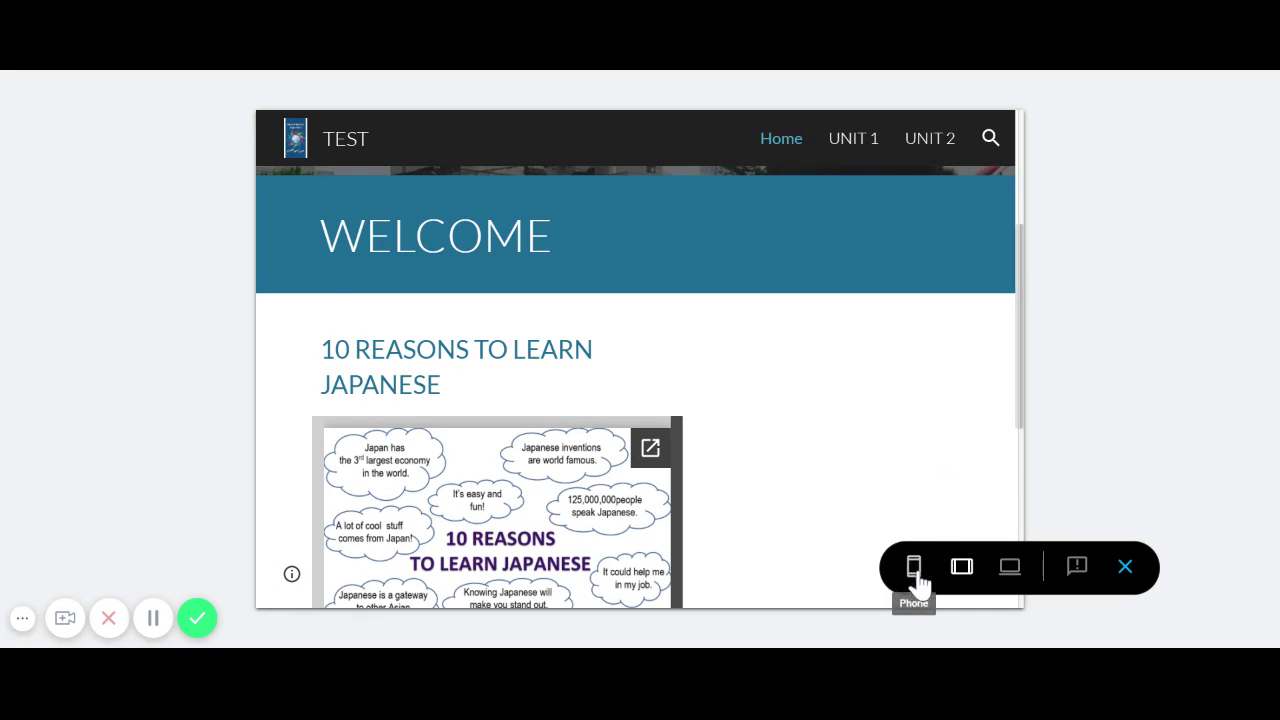
click(916, 574)
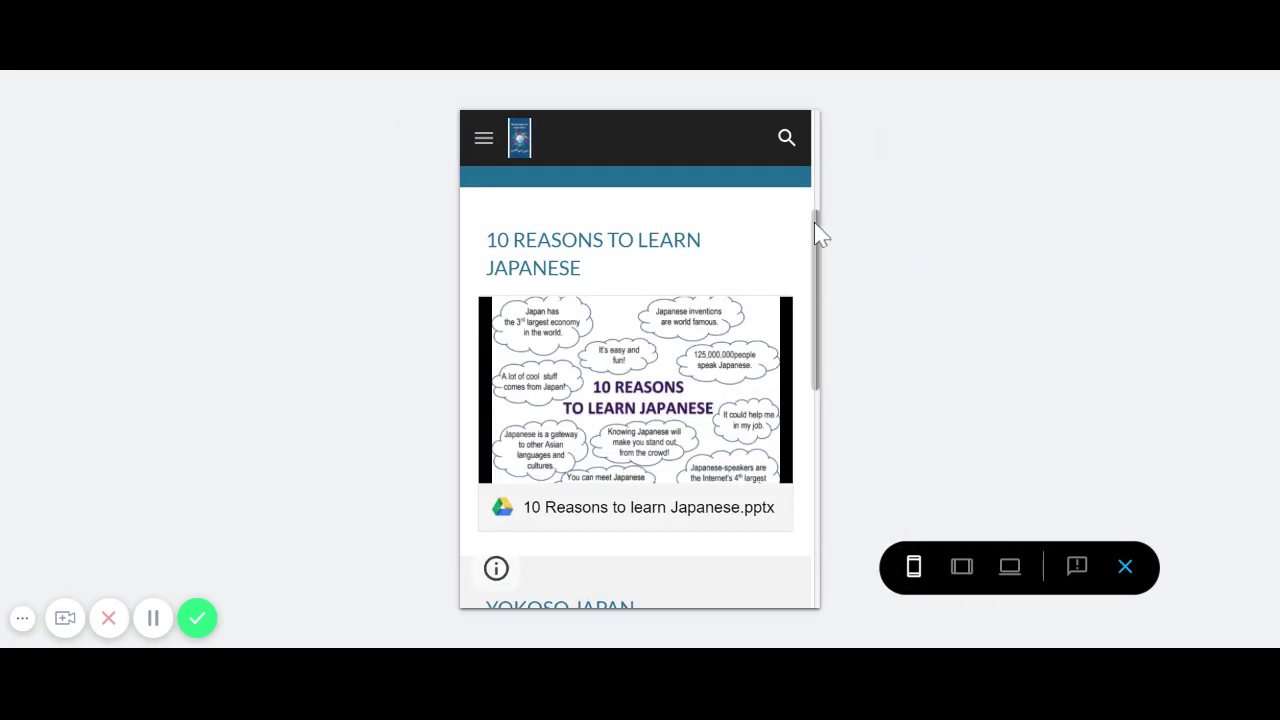
drag(814, 222, 860, 436)
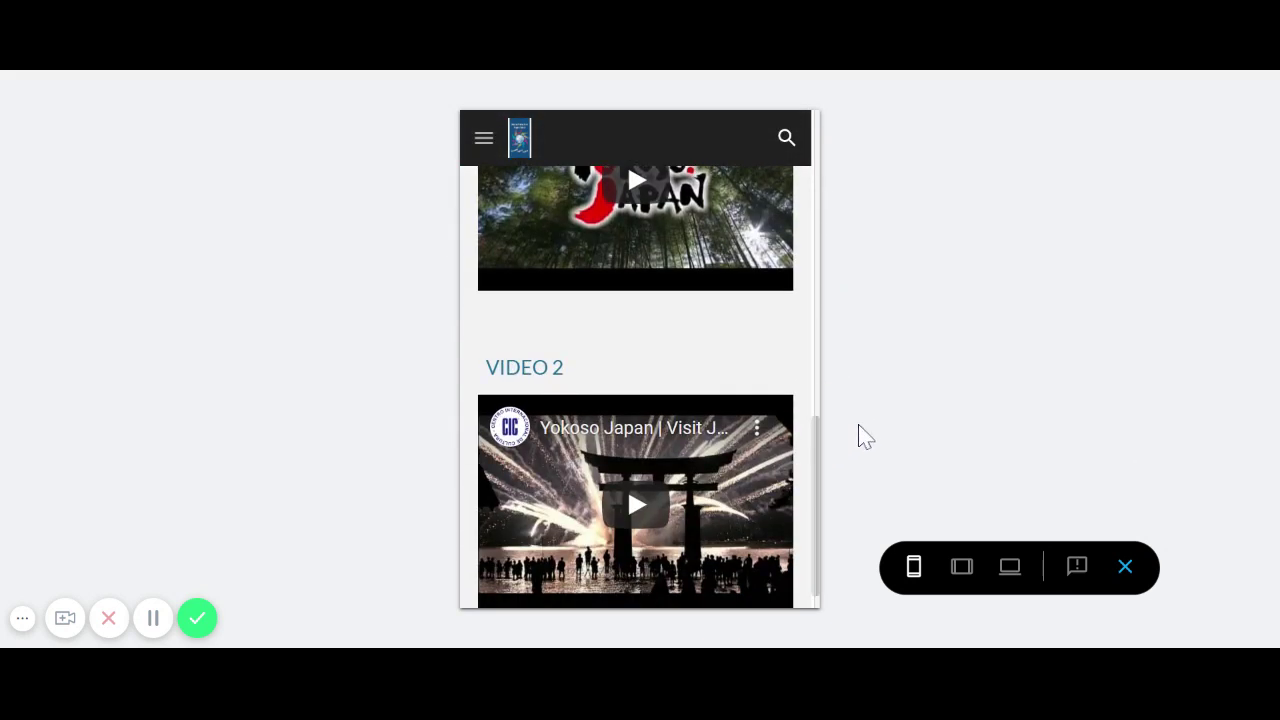
click(1125, 568)
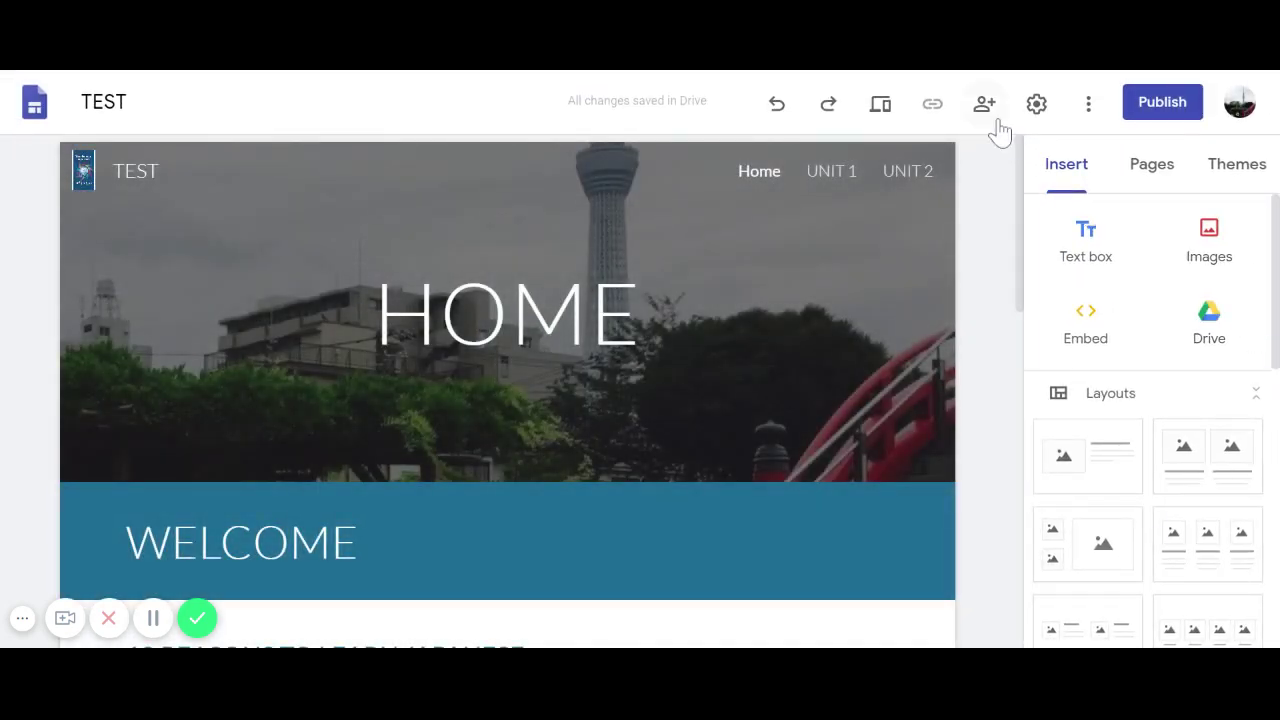
Set the site navigation mode to Side and check the page list in the side menu.
click(1040, 118)
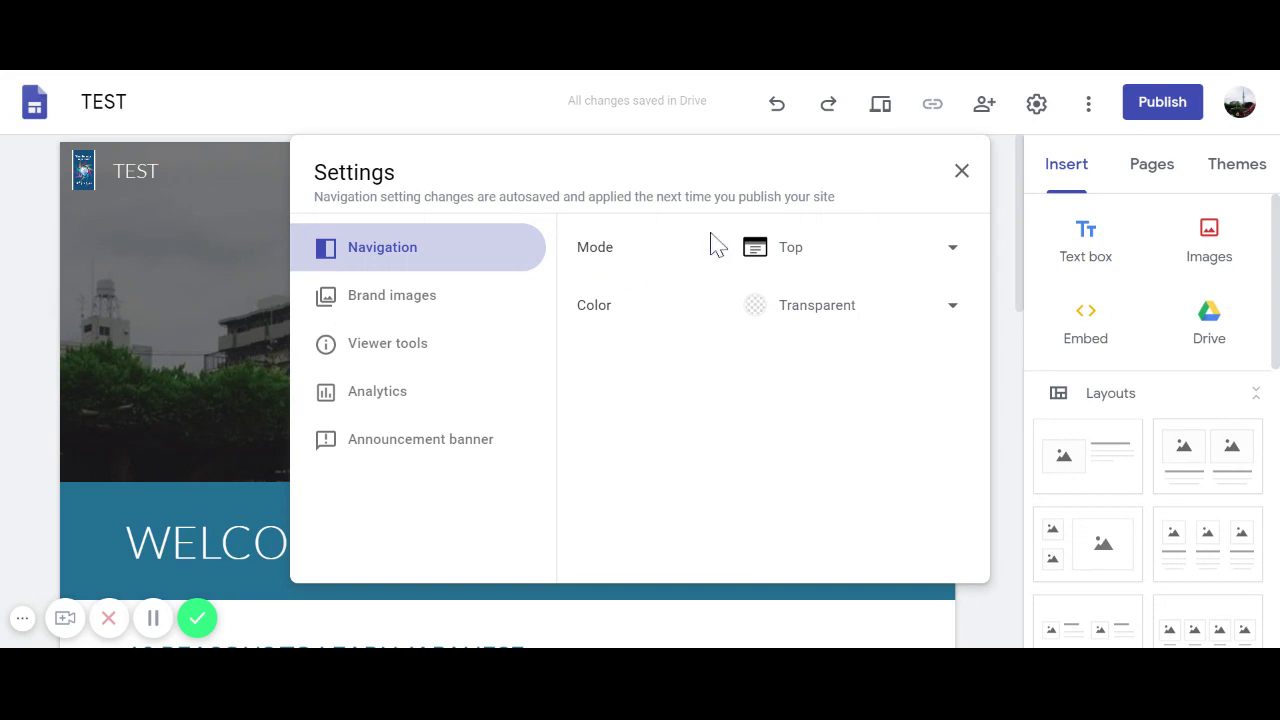
click(958, 262)
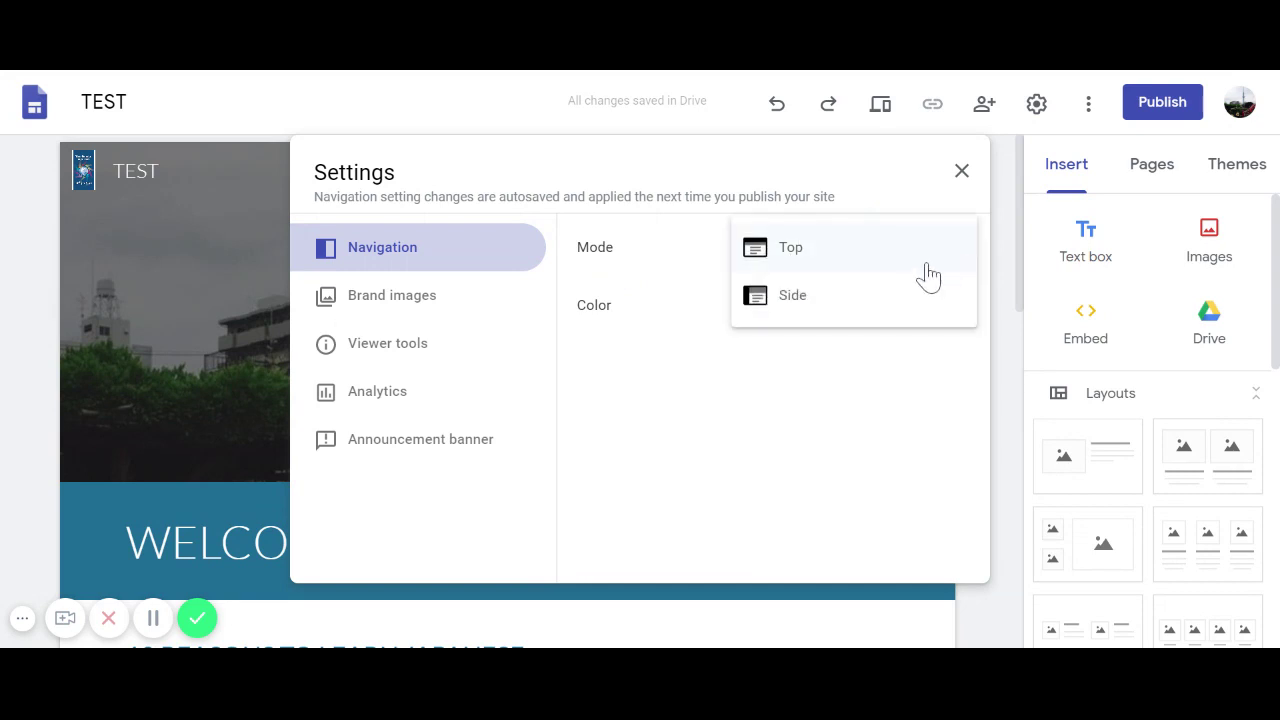
click(889, 302)
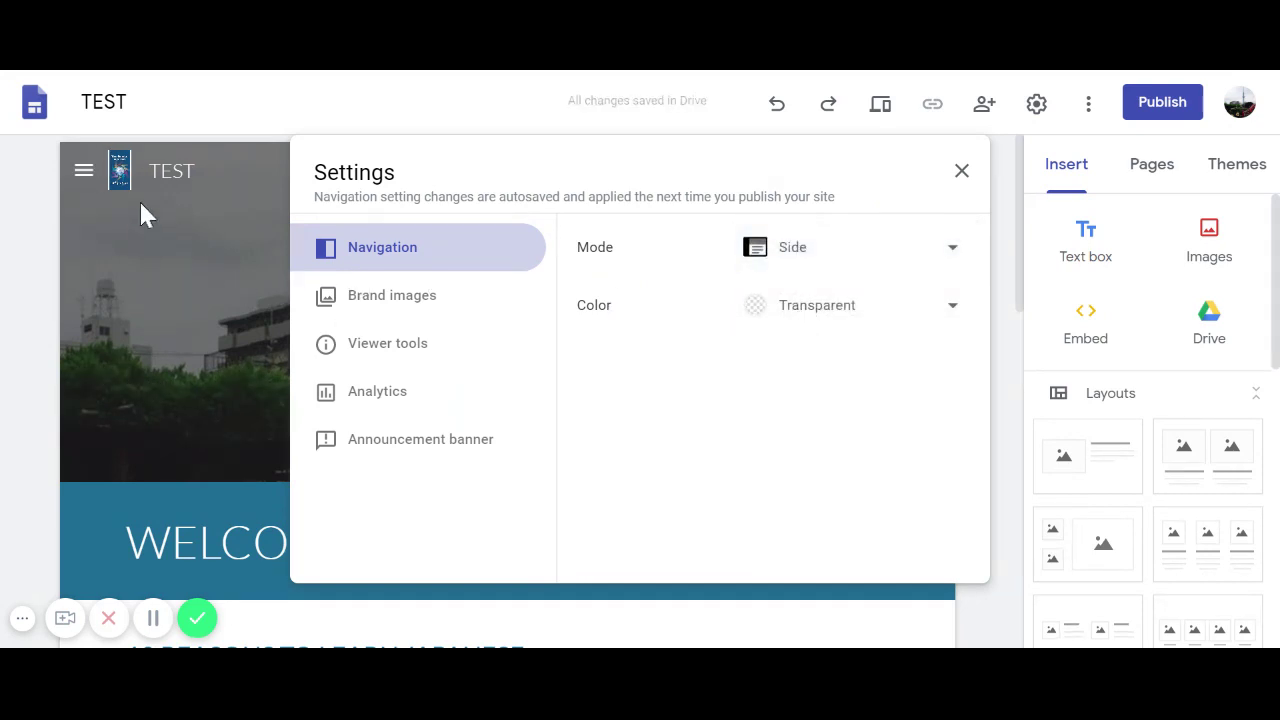
click(84, 176)
click(84, 174)
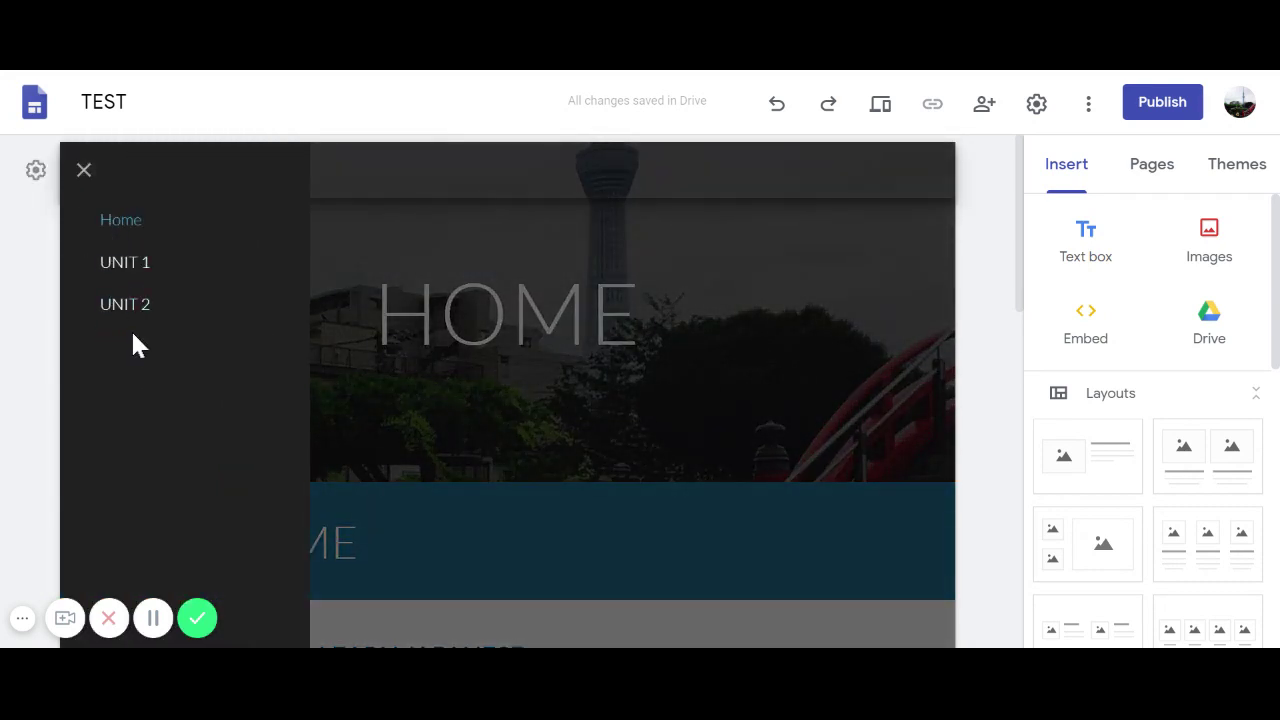
click(84, 172)
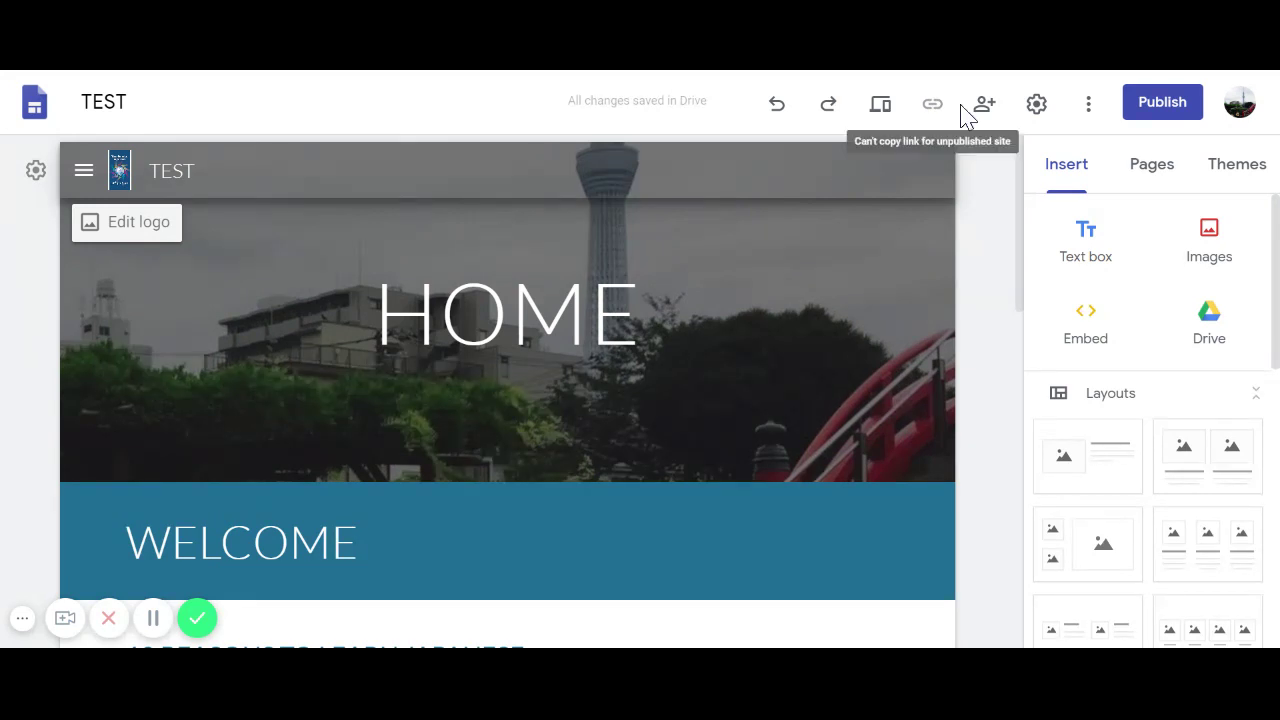
Set the site navigation mode back to Top.
click(1033, 108)
click(950, 250)
click(922, 218)
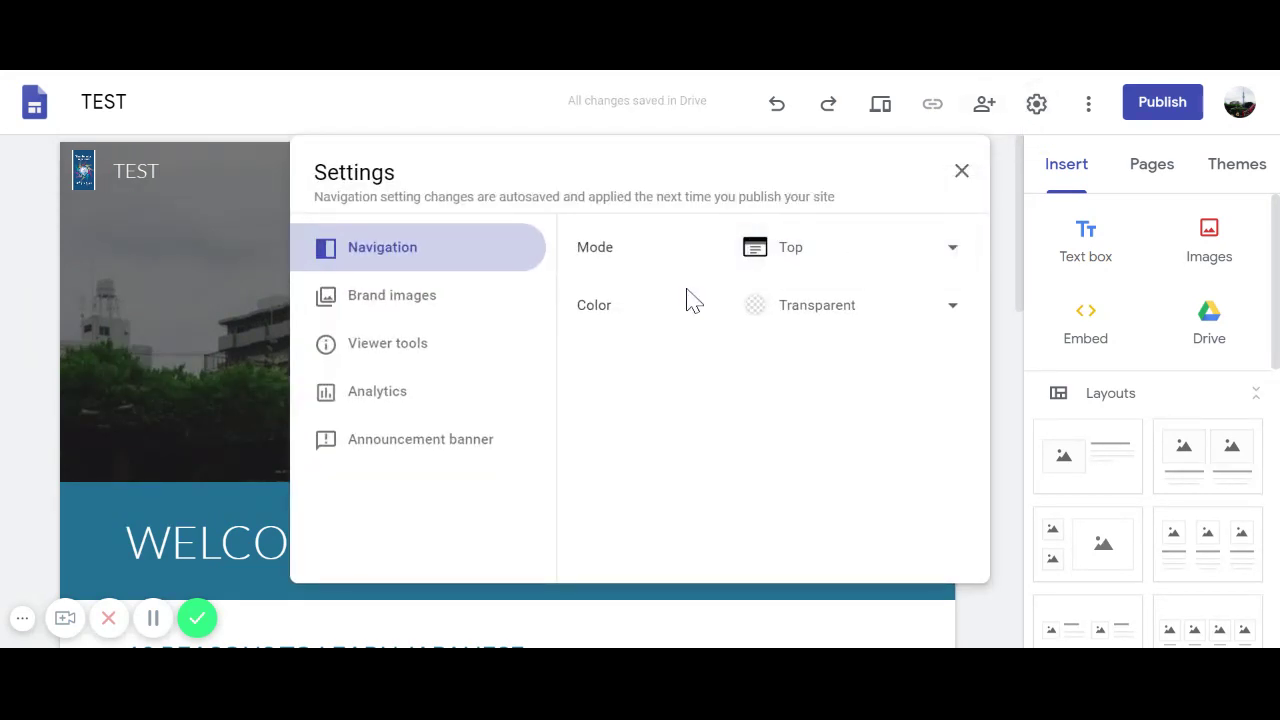
Look through the site's brand image settings, including the favicon, and the viewer tools and analytics settings.
click(455, 305)
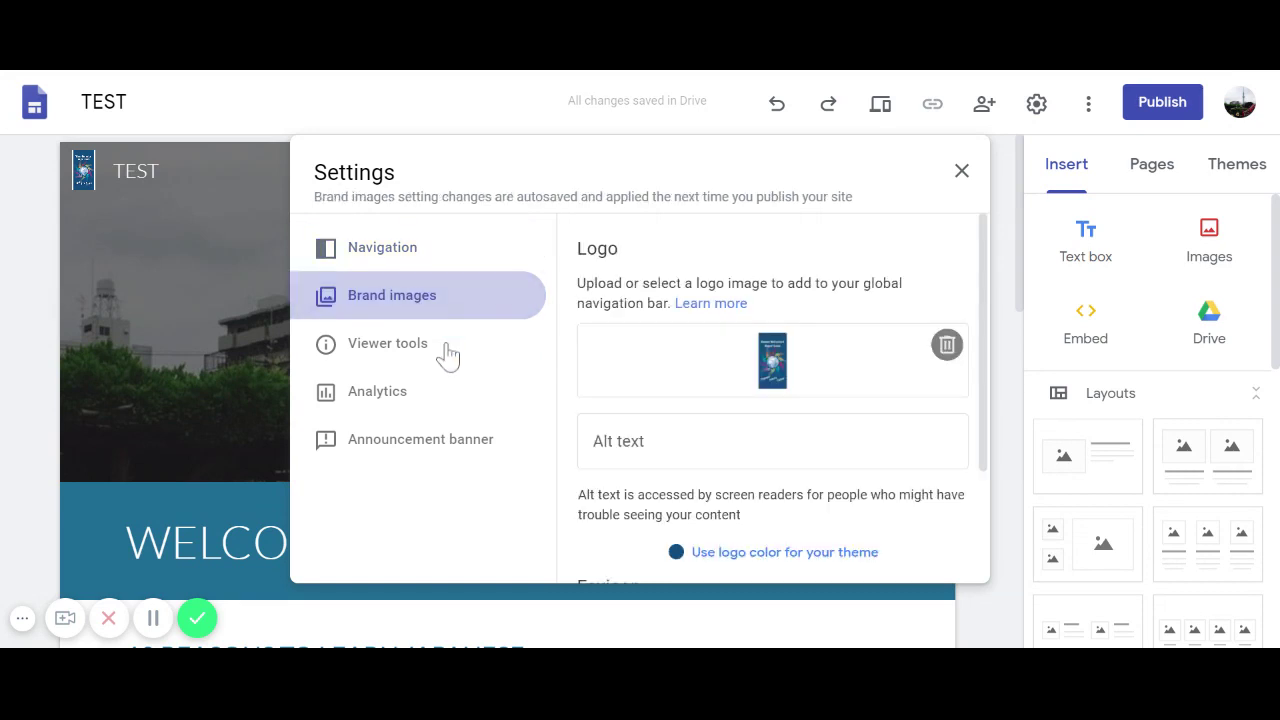
drag(986, 394, 977, 532)
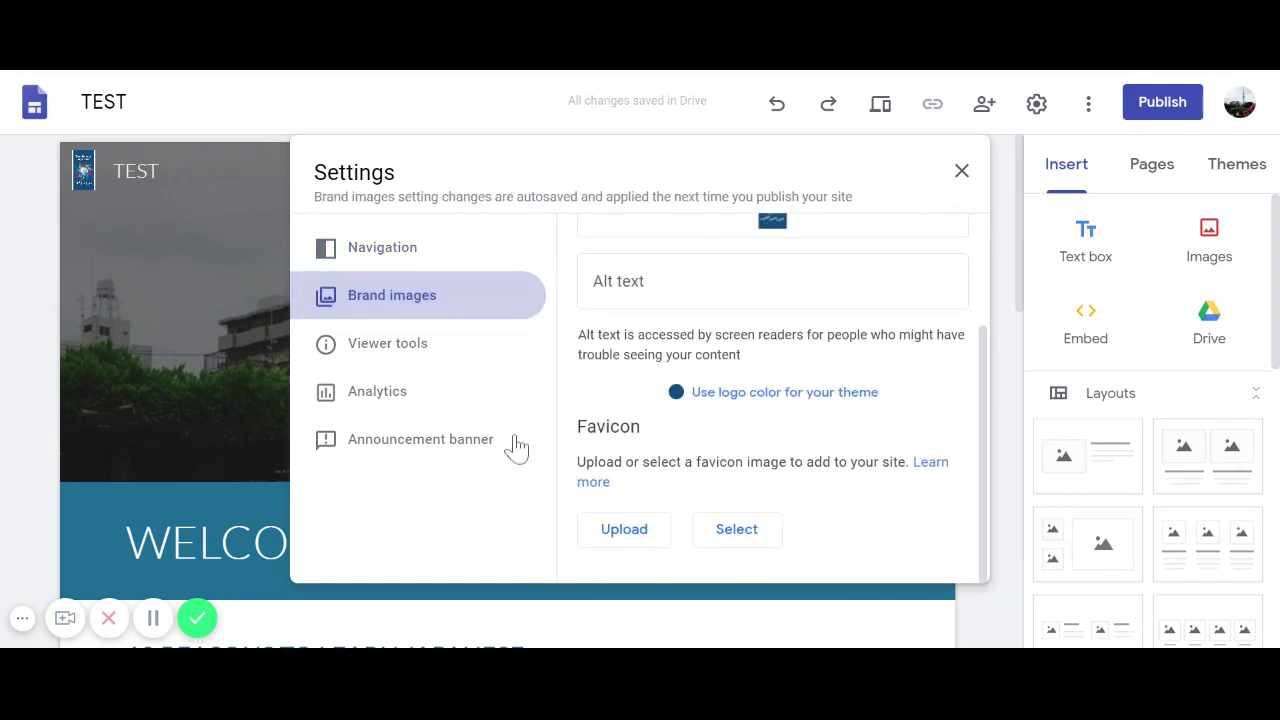
click(418, 352)
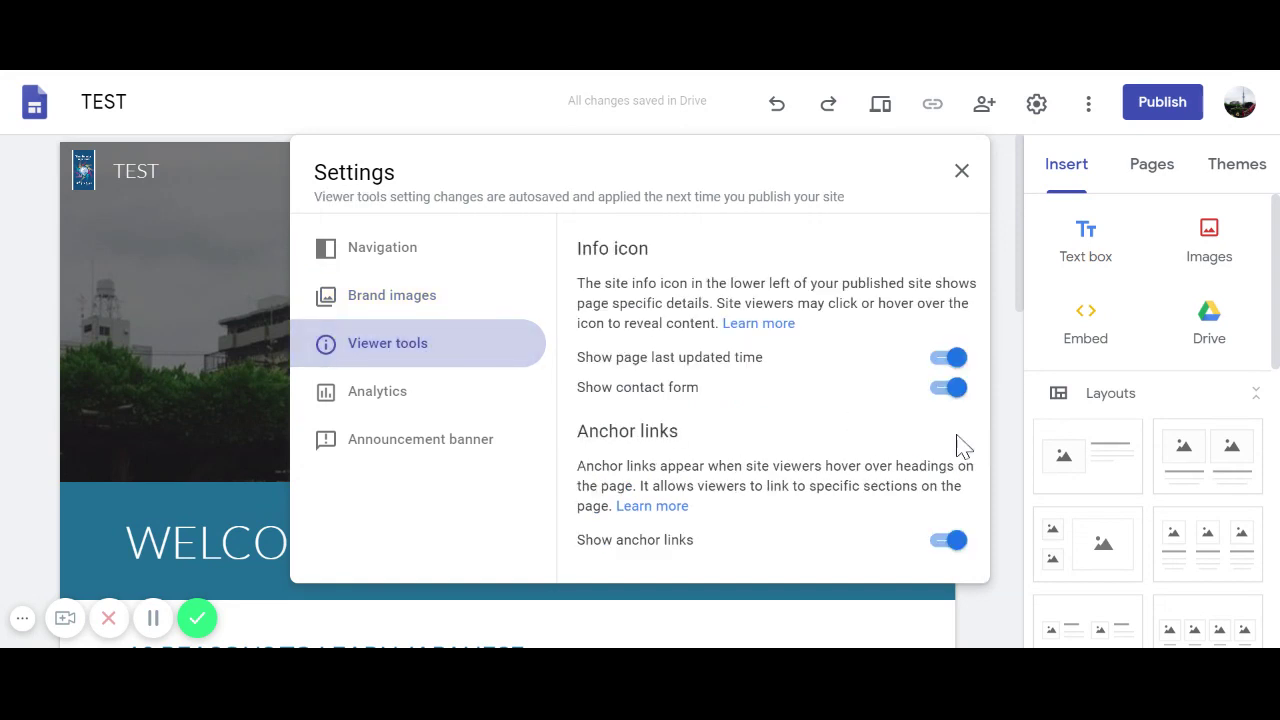
click(443, 405)
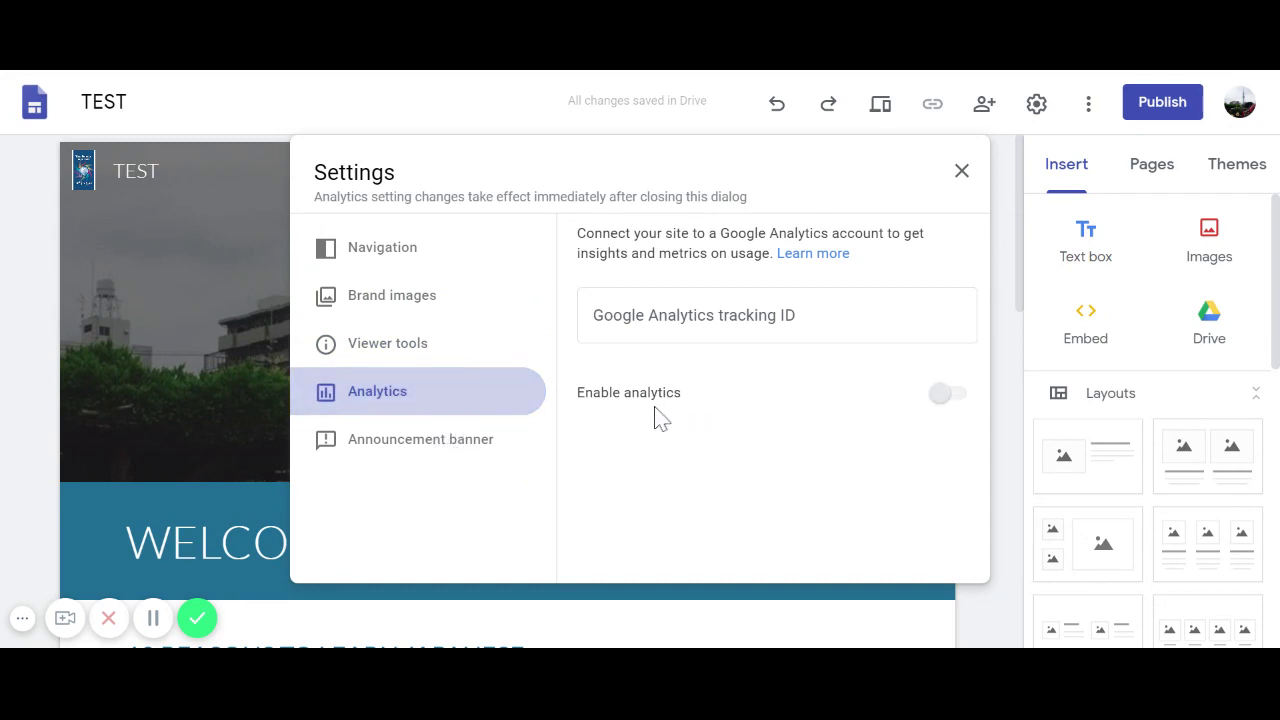
Show a purple announcement banner with the message "JAPANESE STARTS ON MONDAY!" and set its link to open in a new tab.
click(473, 449)
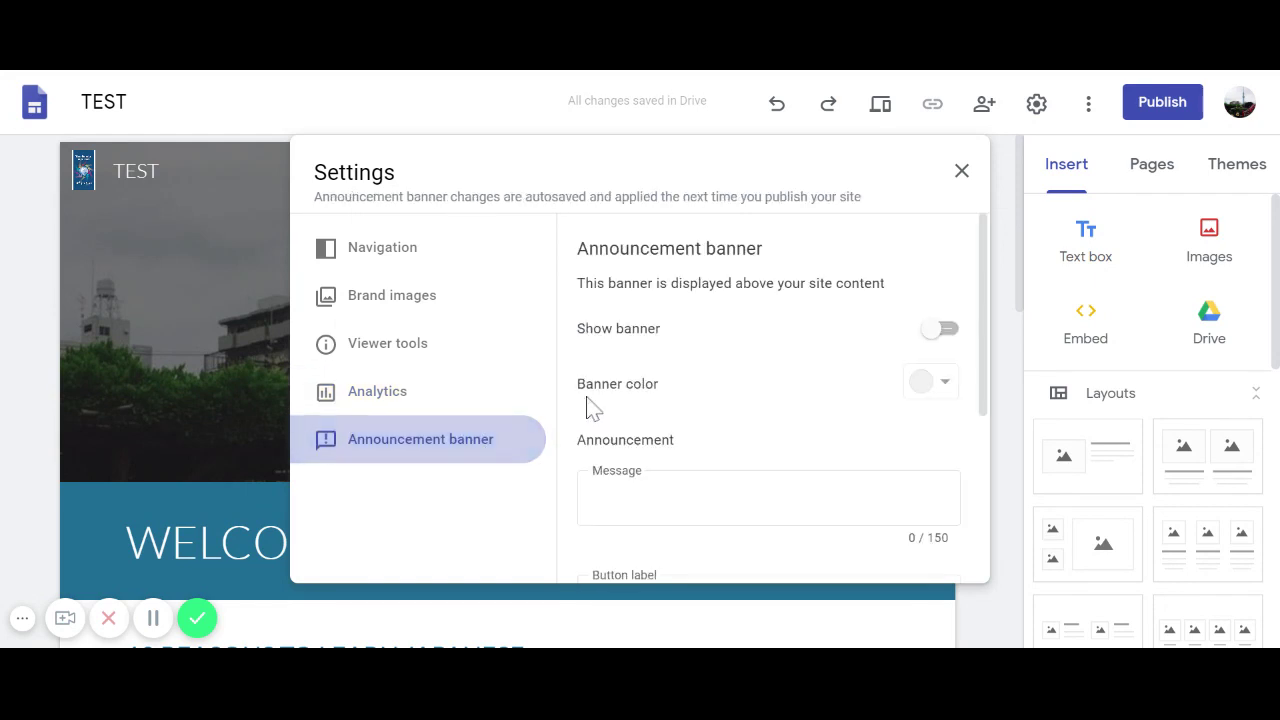
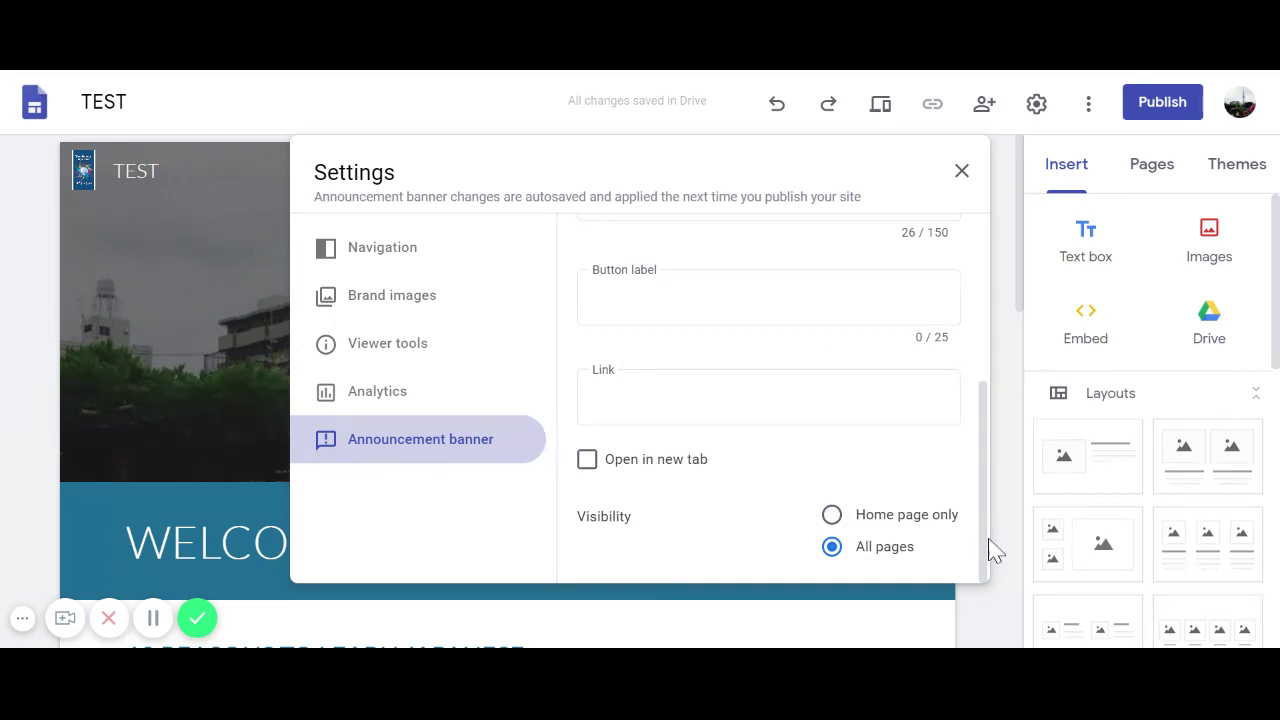
mouse_move(991, 549)
mouse_down()
mouse_move(986, 229)
mouse_move(977, 349)
mouse_move(993, 530)
mouse_up()
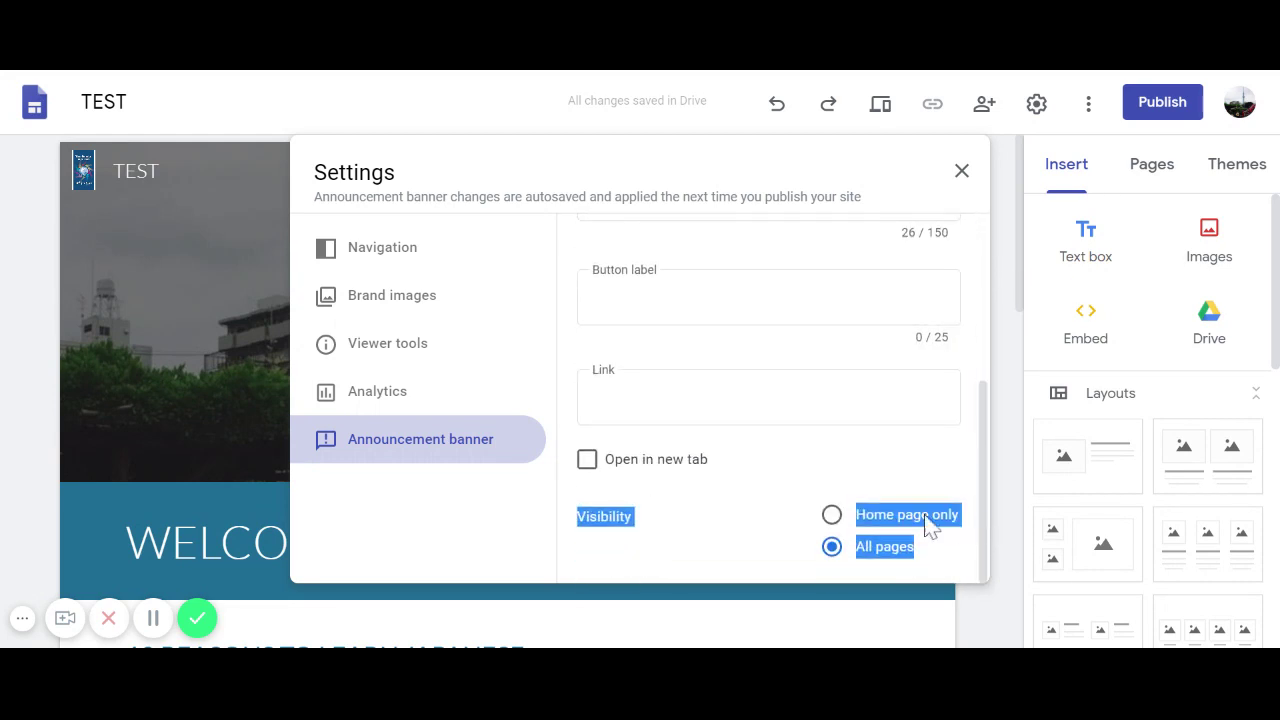
click(588, 461)
drag(989, 391, 1000, 243)
click(962, 174)
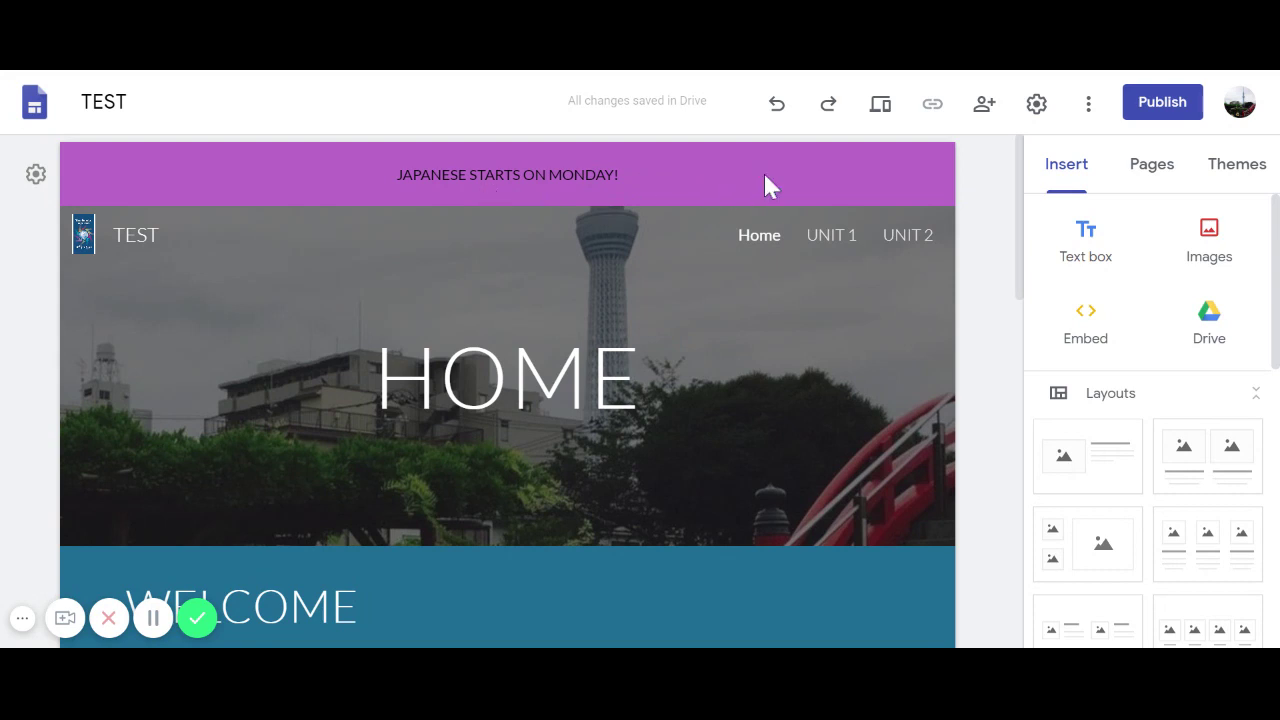
Turn off the display of the announcement banner in the site settings.
click(1036, 104)
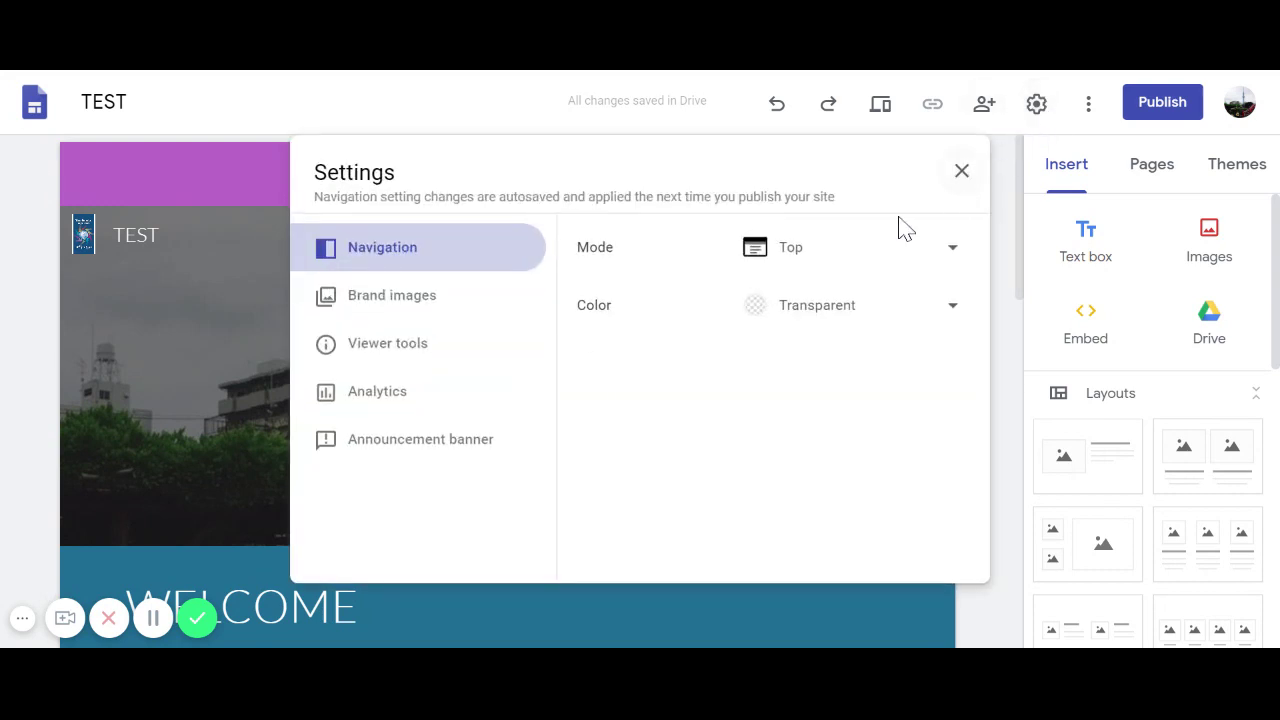
click(430, 442)
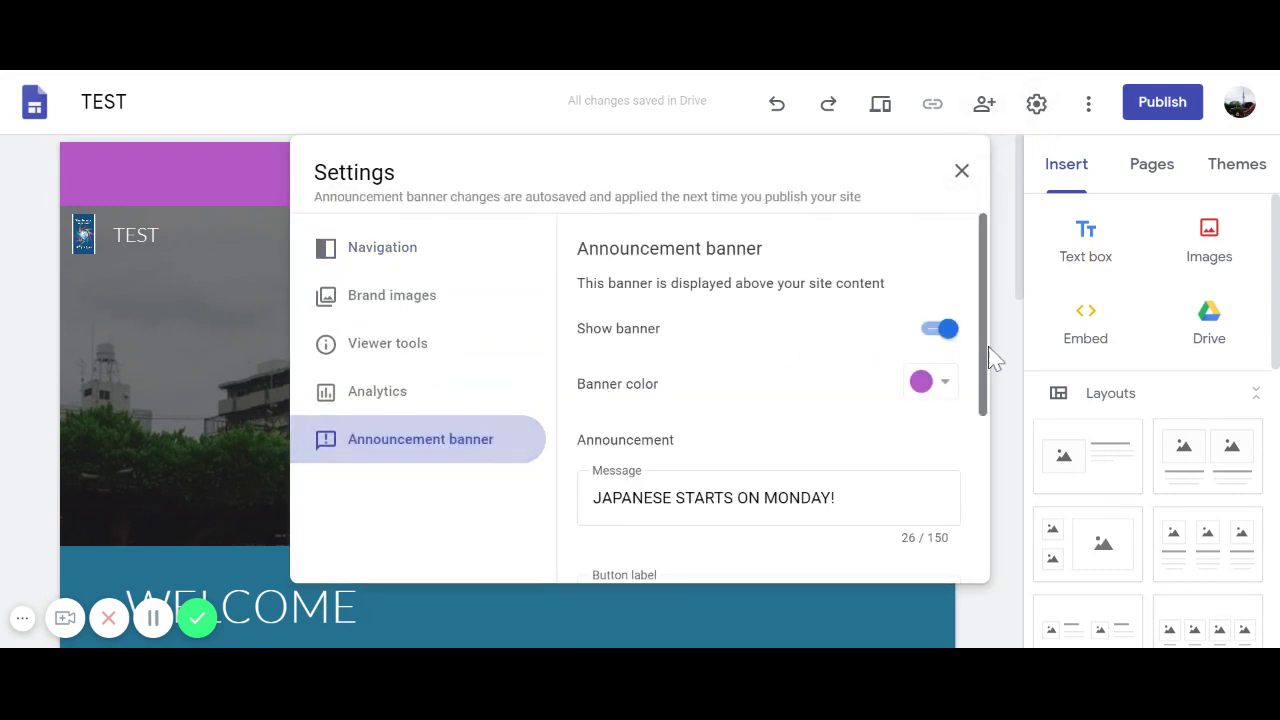
click(926, 330)
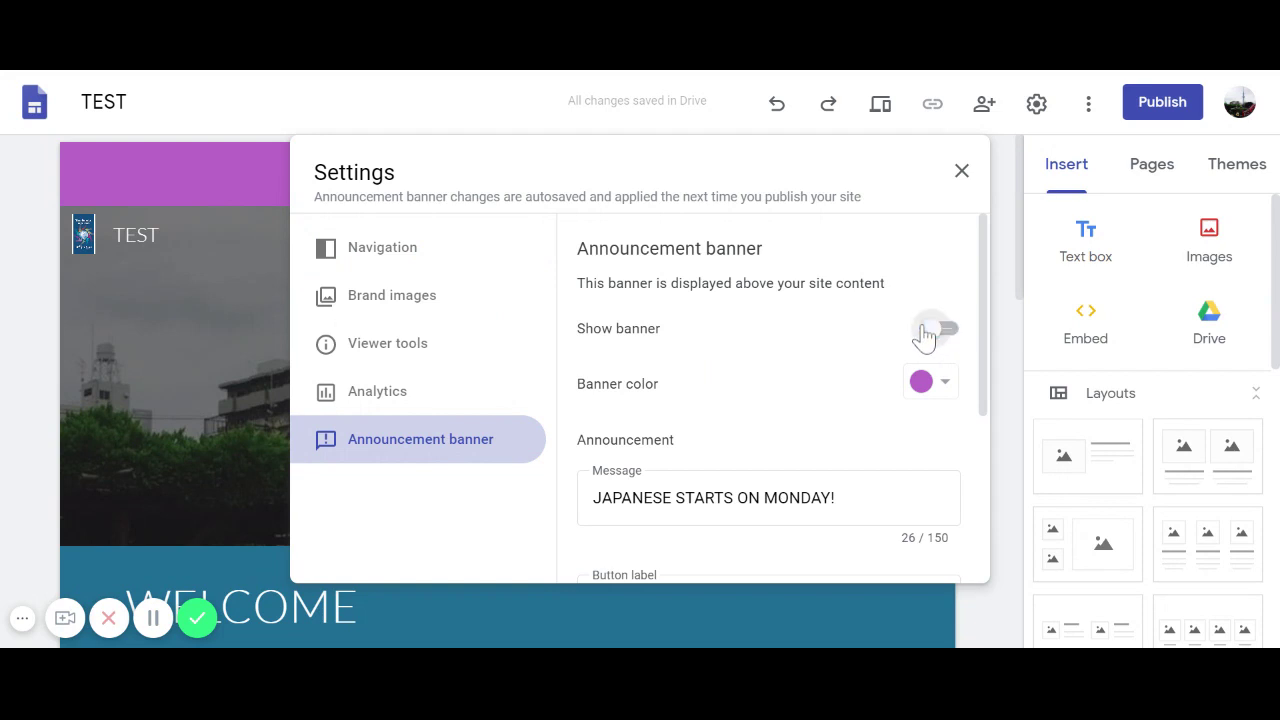
click(962, 171)
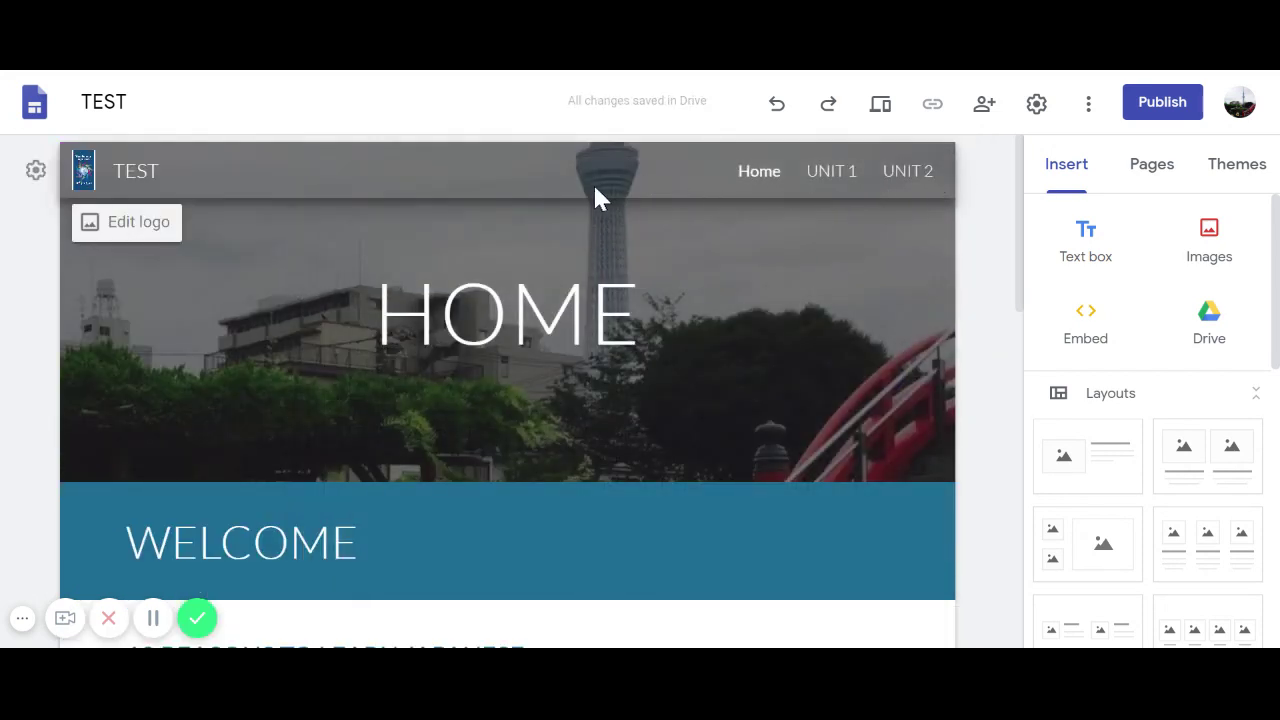
Set the link access for the published site to Restricted in the sharing settings.
mouse_move(652, 212)
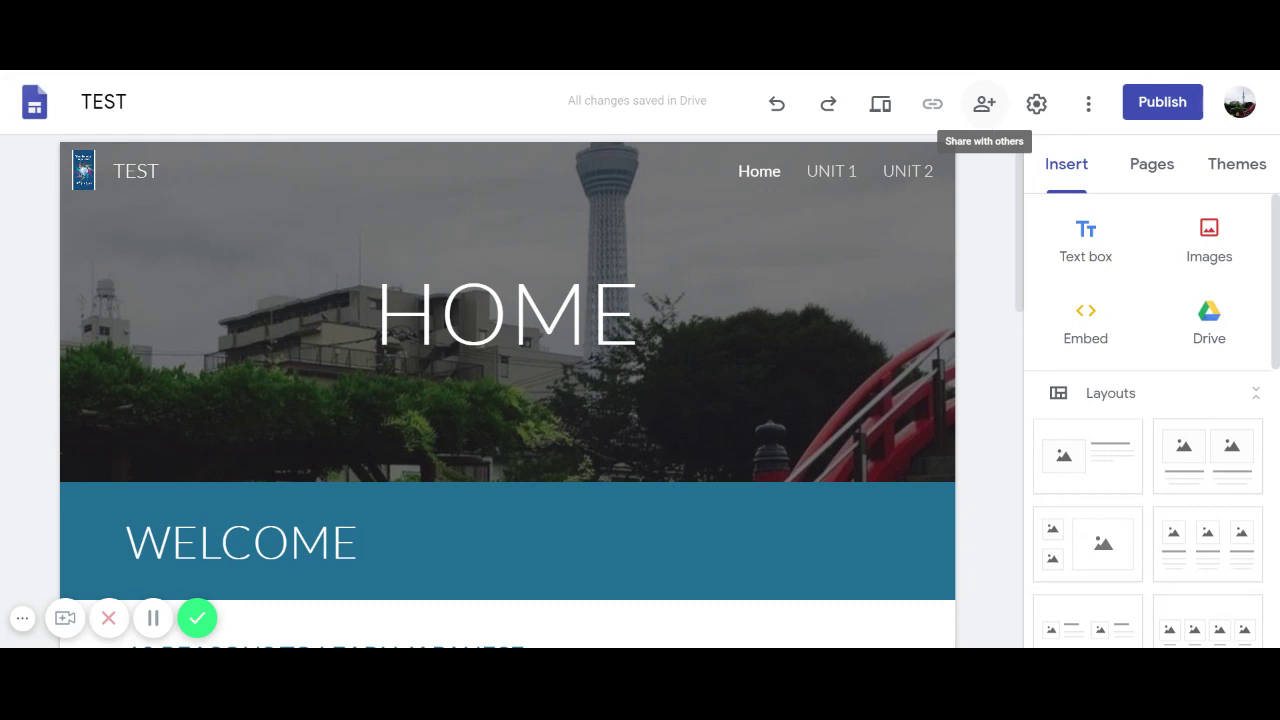
click(984, 106)
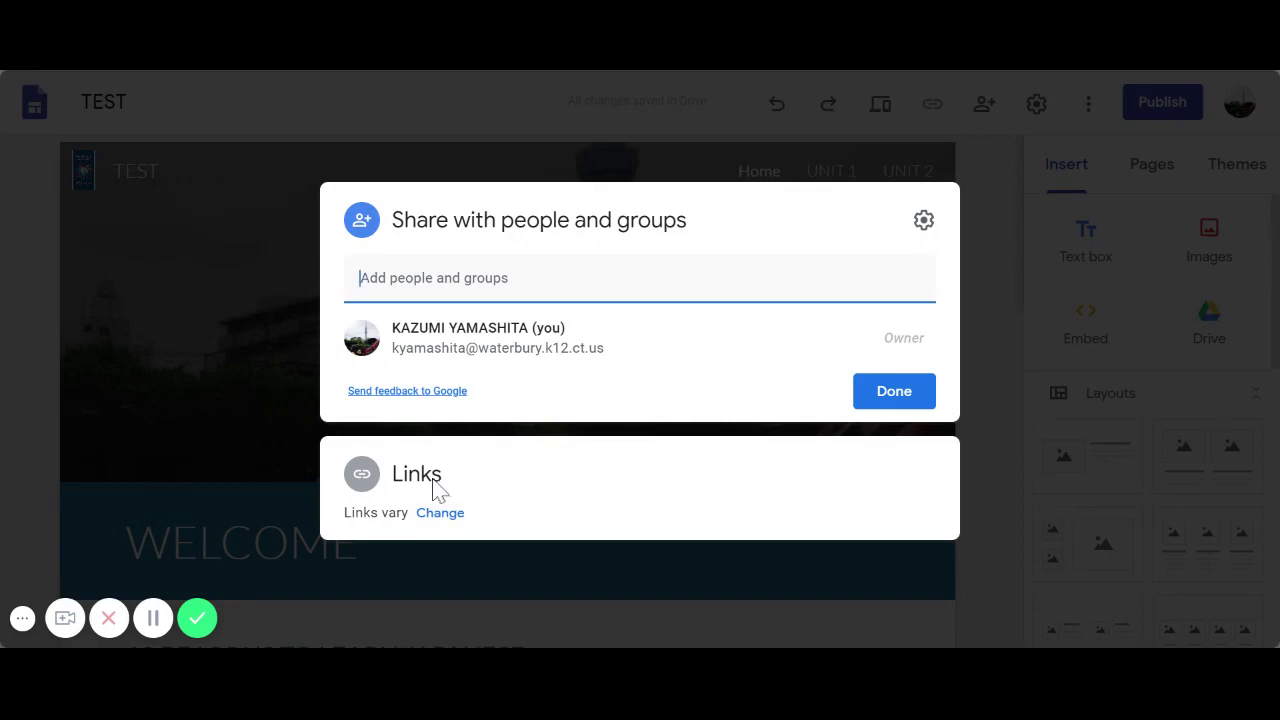
click(450, 517)
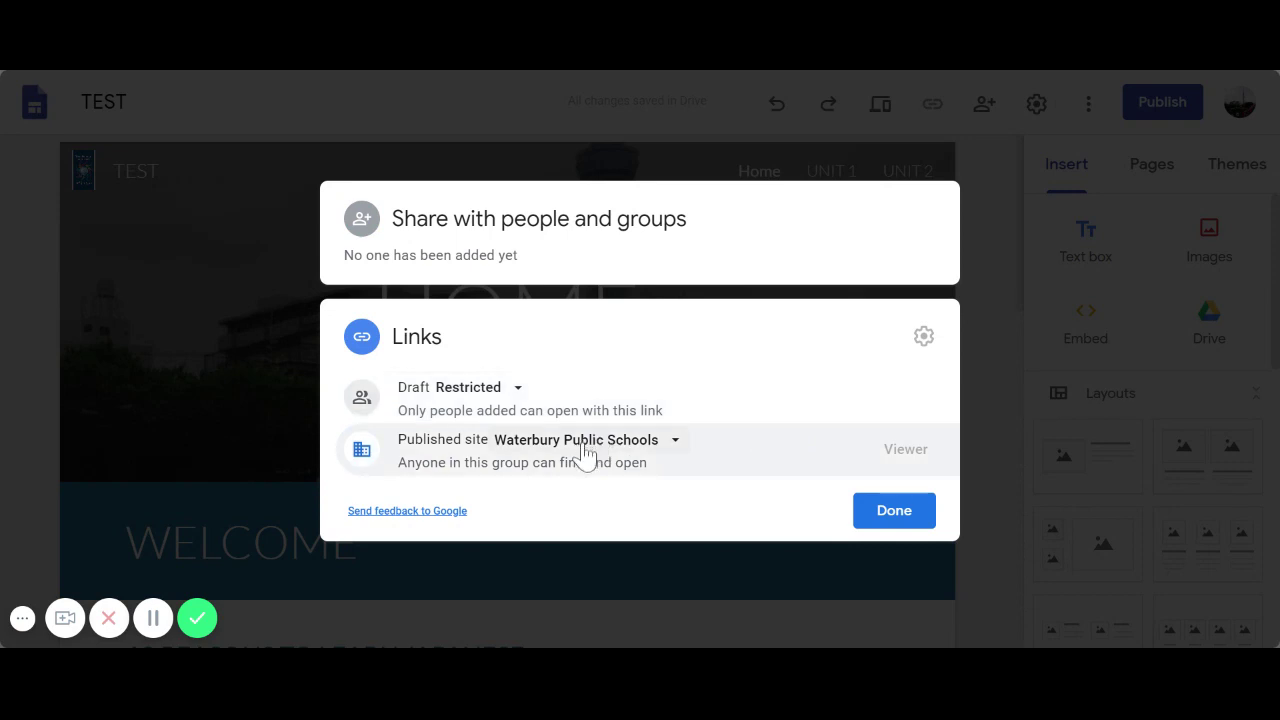
click(672, 450)
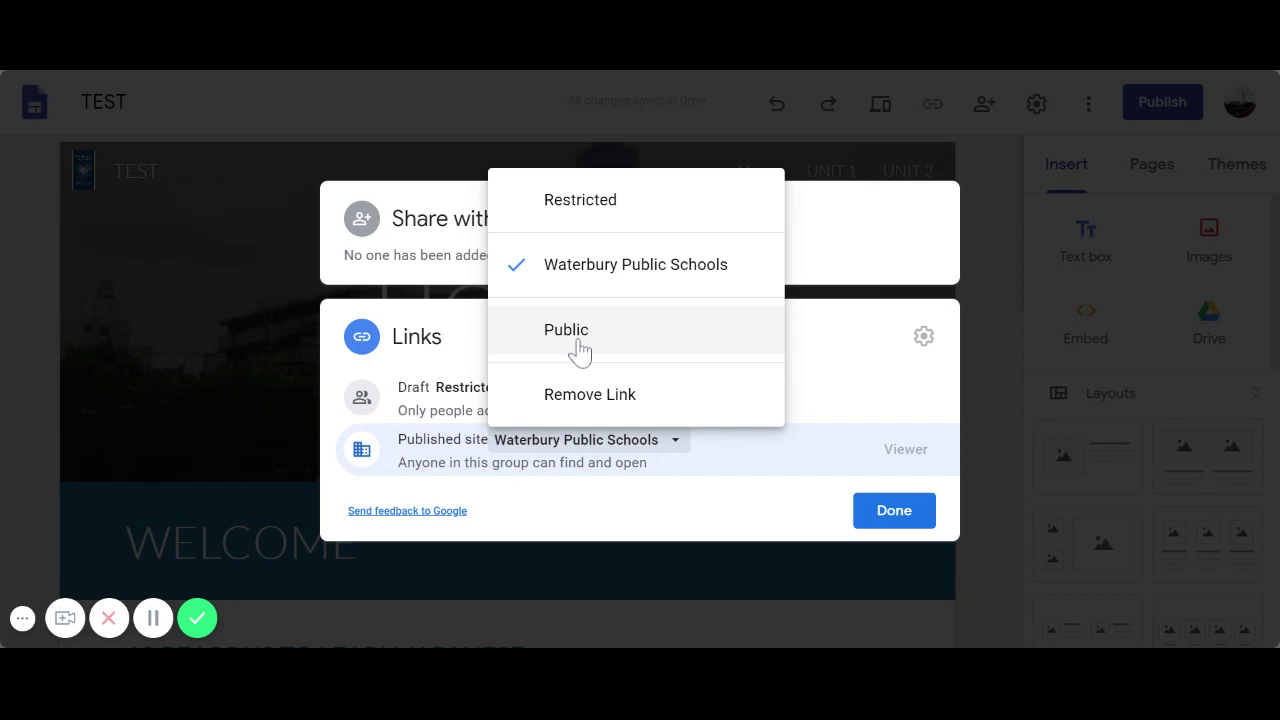
click(604, 214)
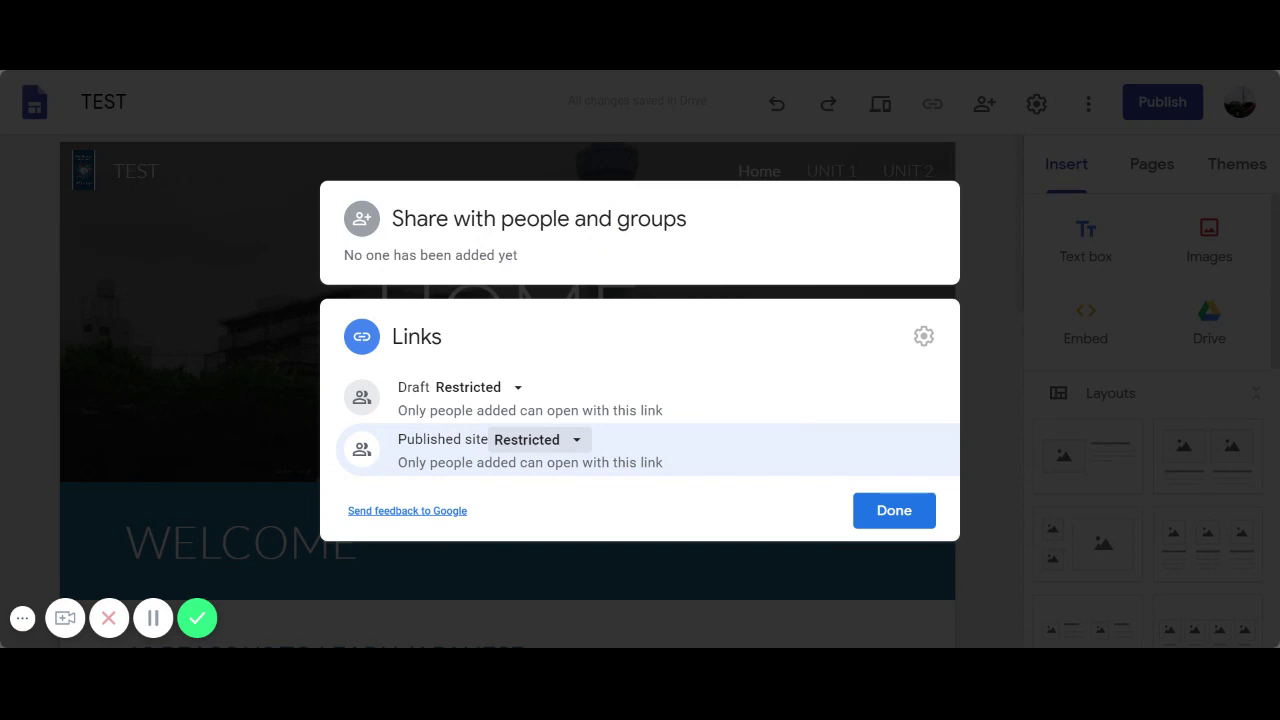
Set the link access for the published site to Public and close the sharing settings.
click(576, 443)
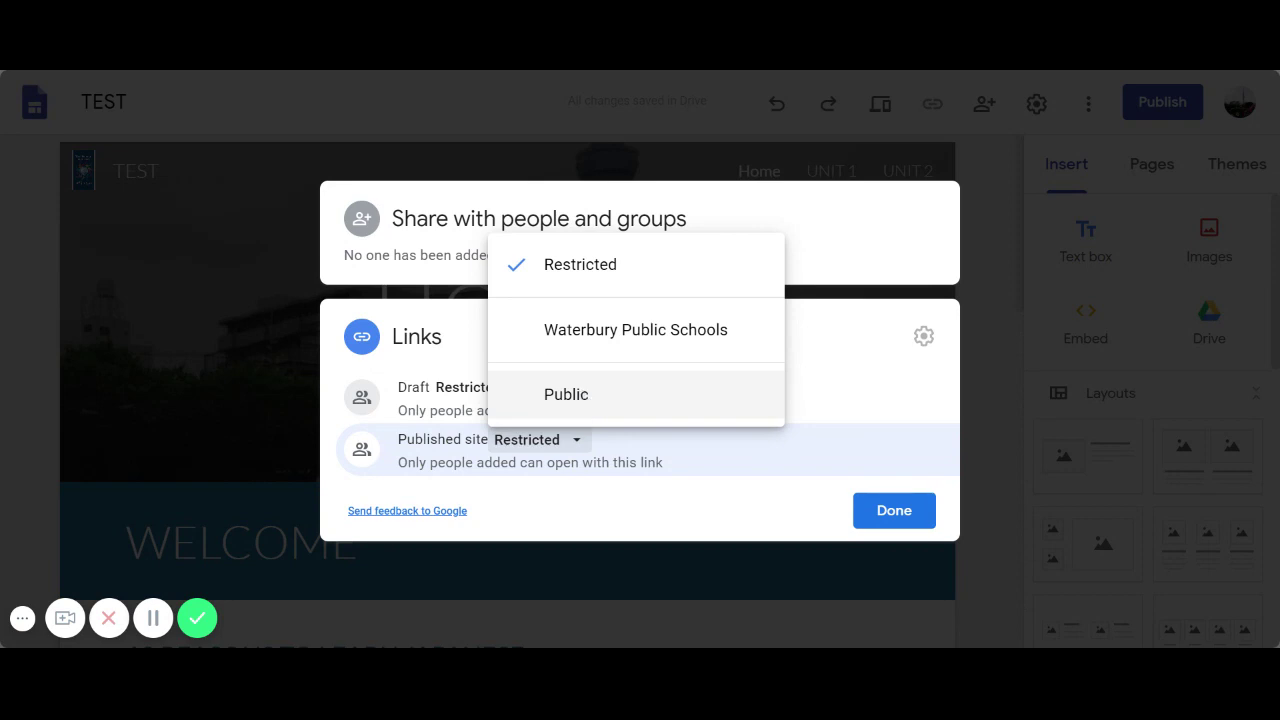
click(580, 400)
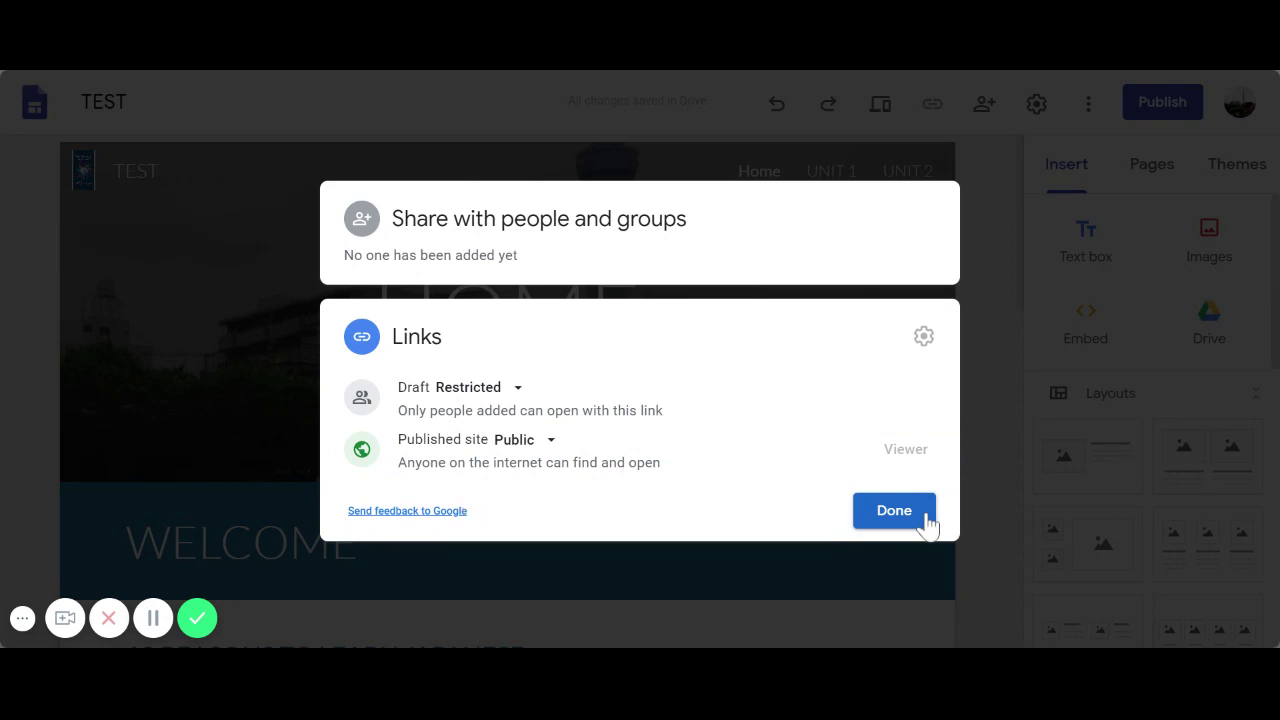
click(894, 511)
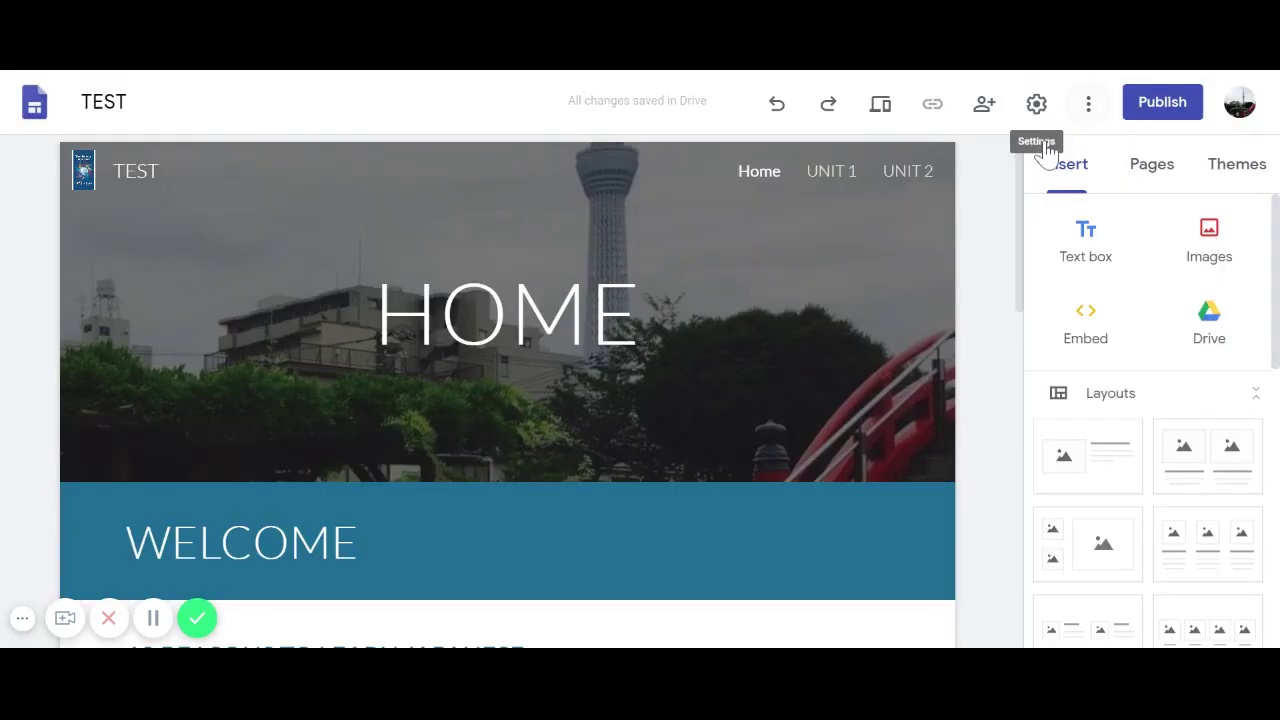
Publish the site under the web address "test1" and copy the published site link.
click(1157, 112)
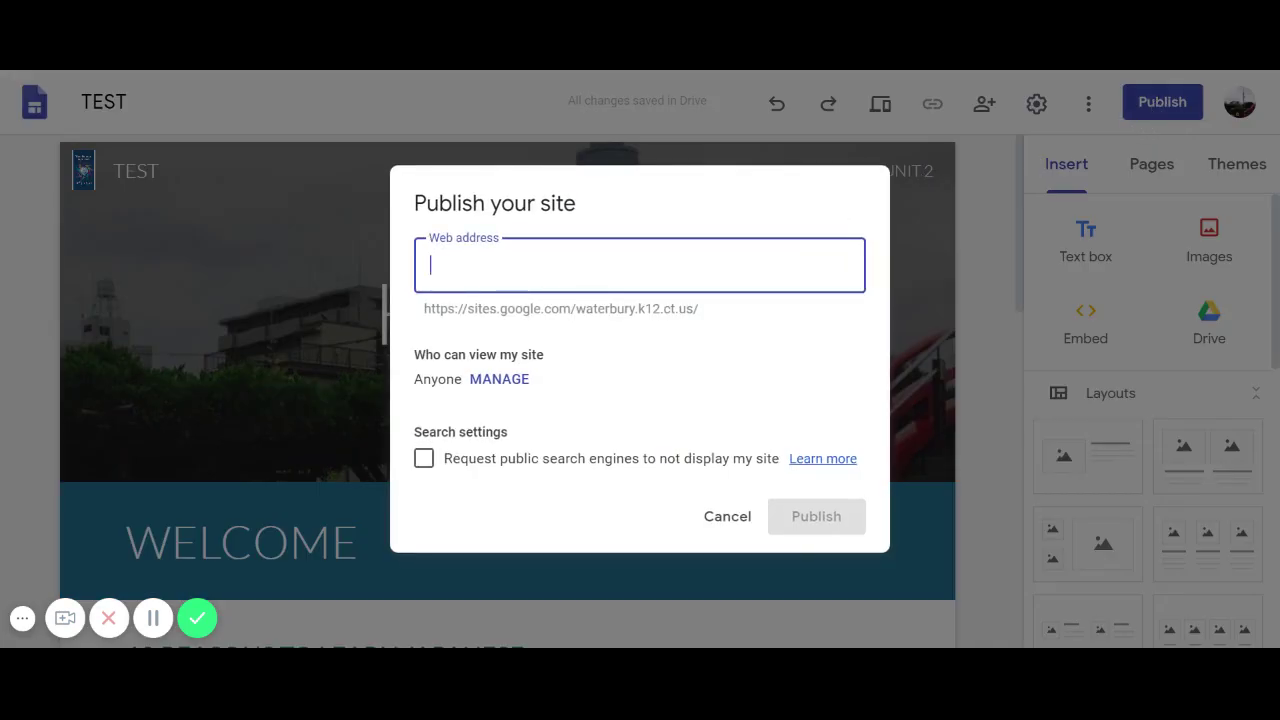
text(test)
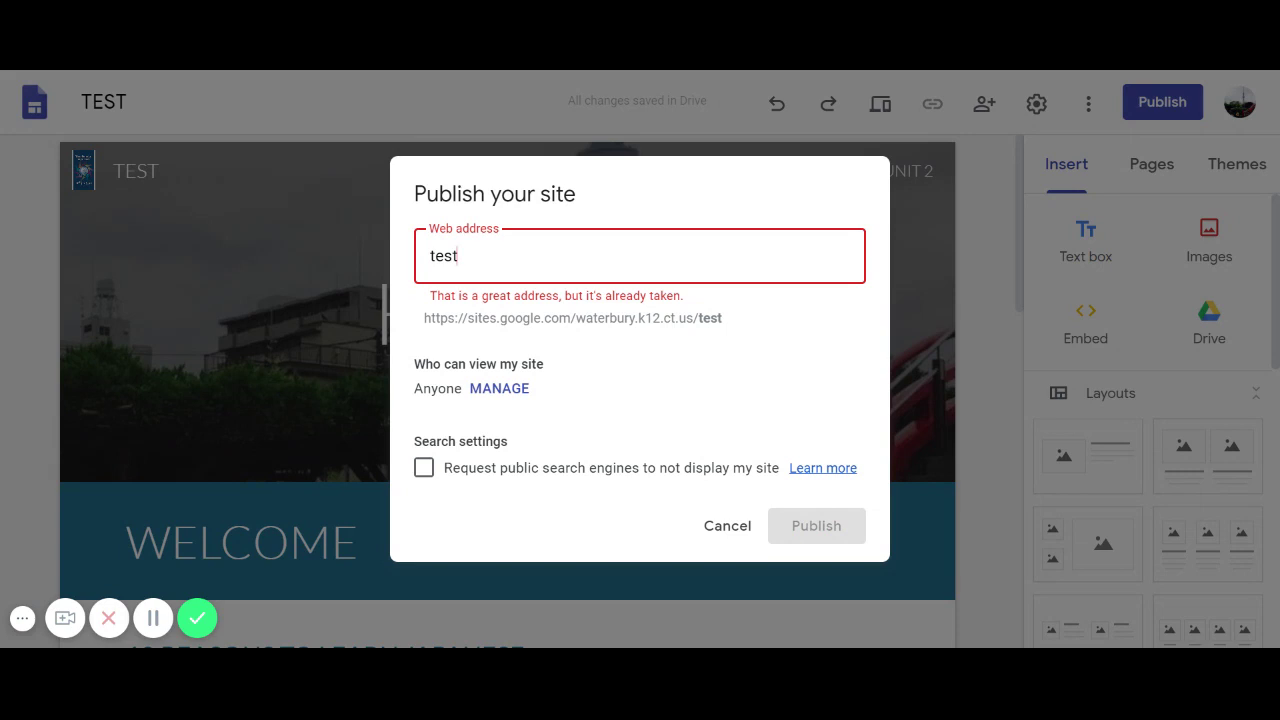
text(1)
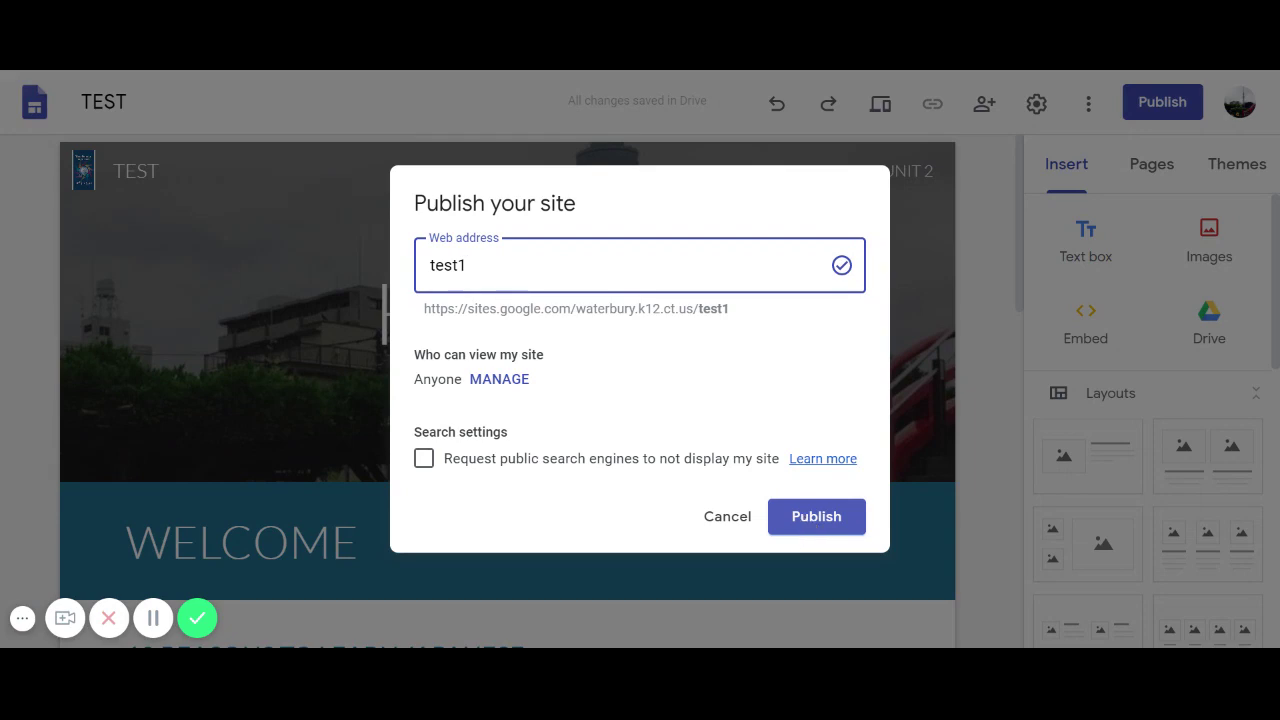
click(806, 520)
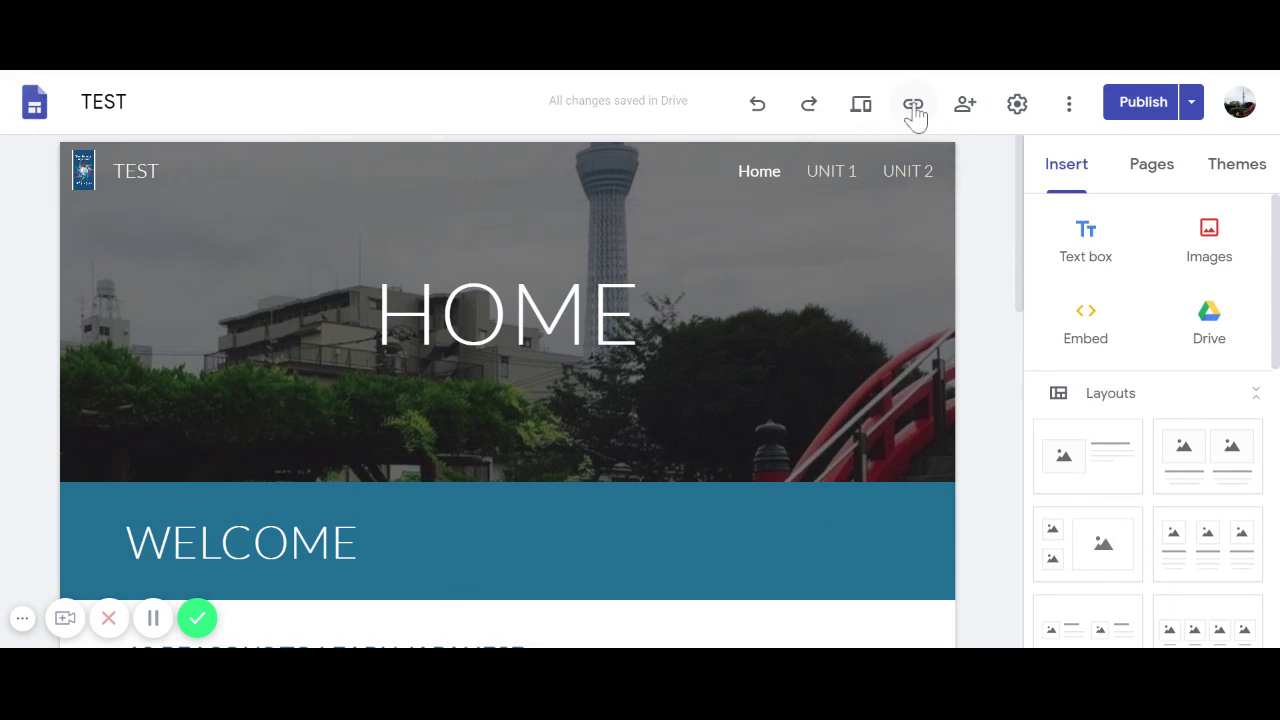
click(913, 106)
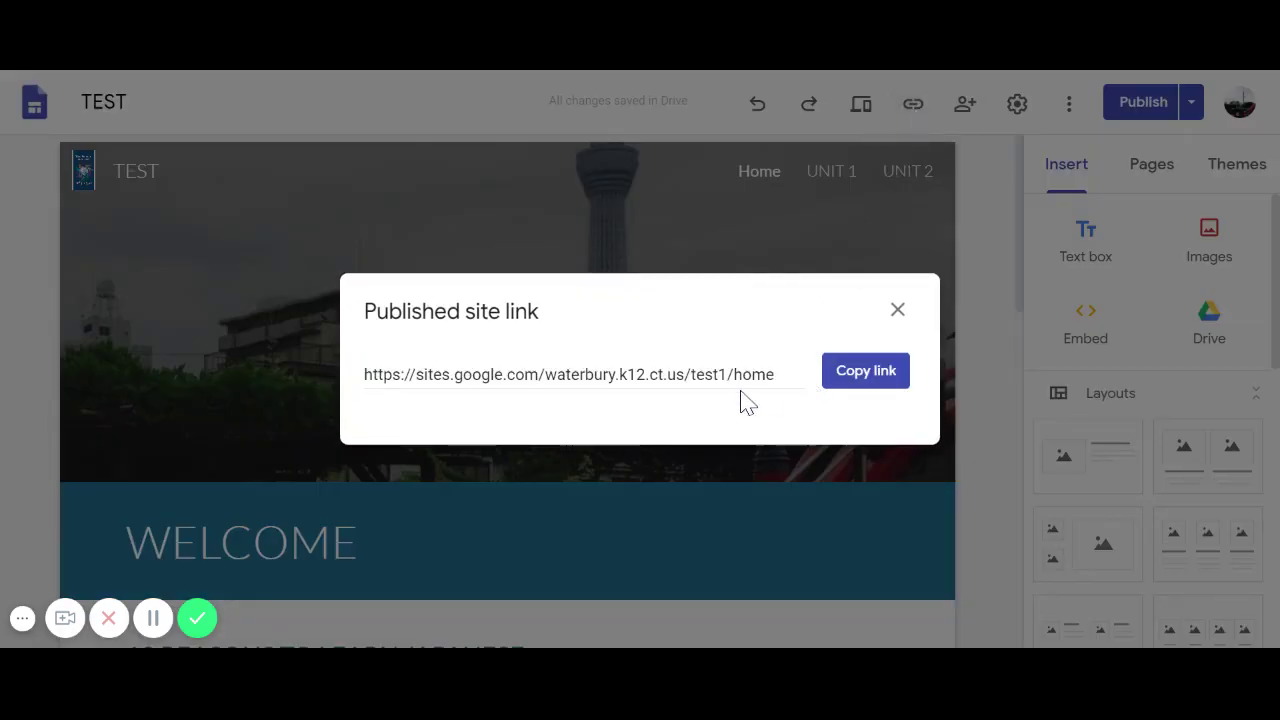
click(852, 376)
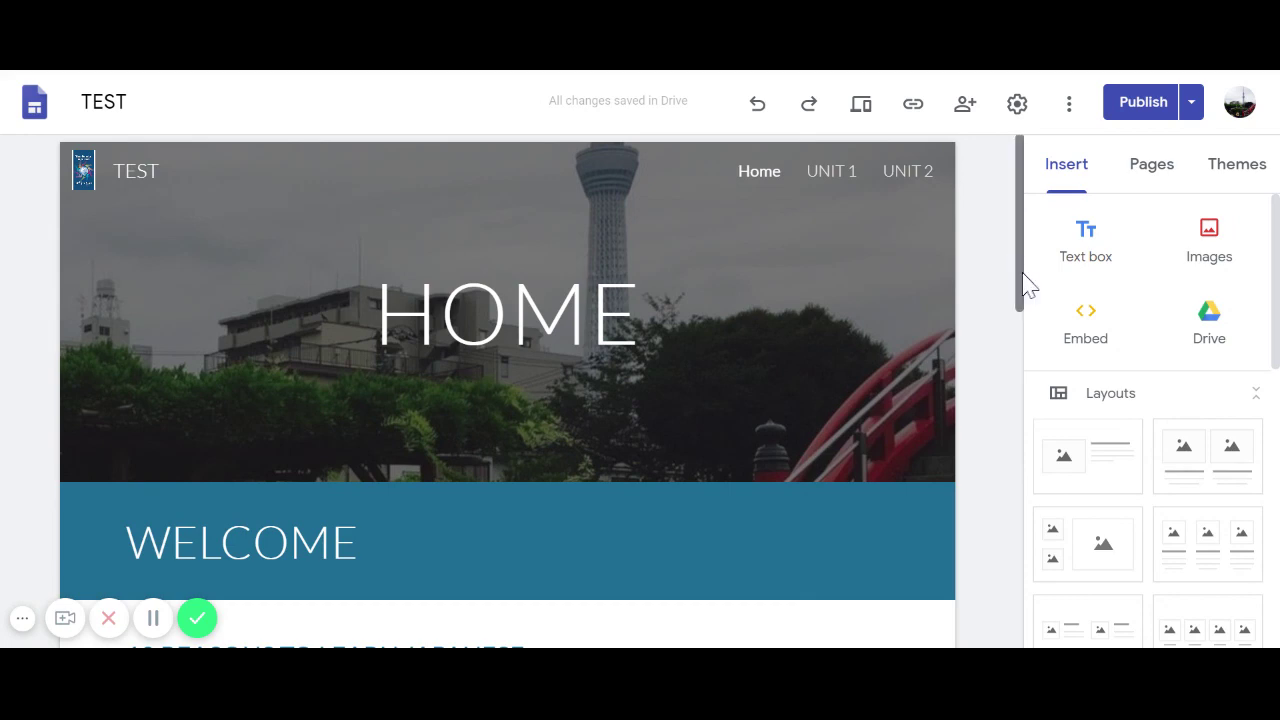
drag(1024, 276, 1025, 607)
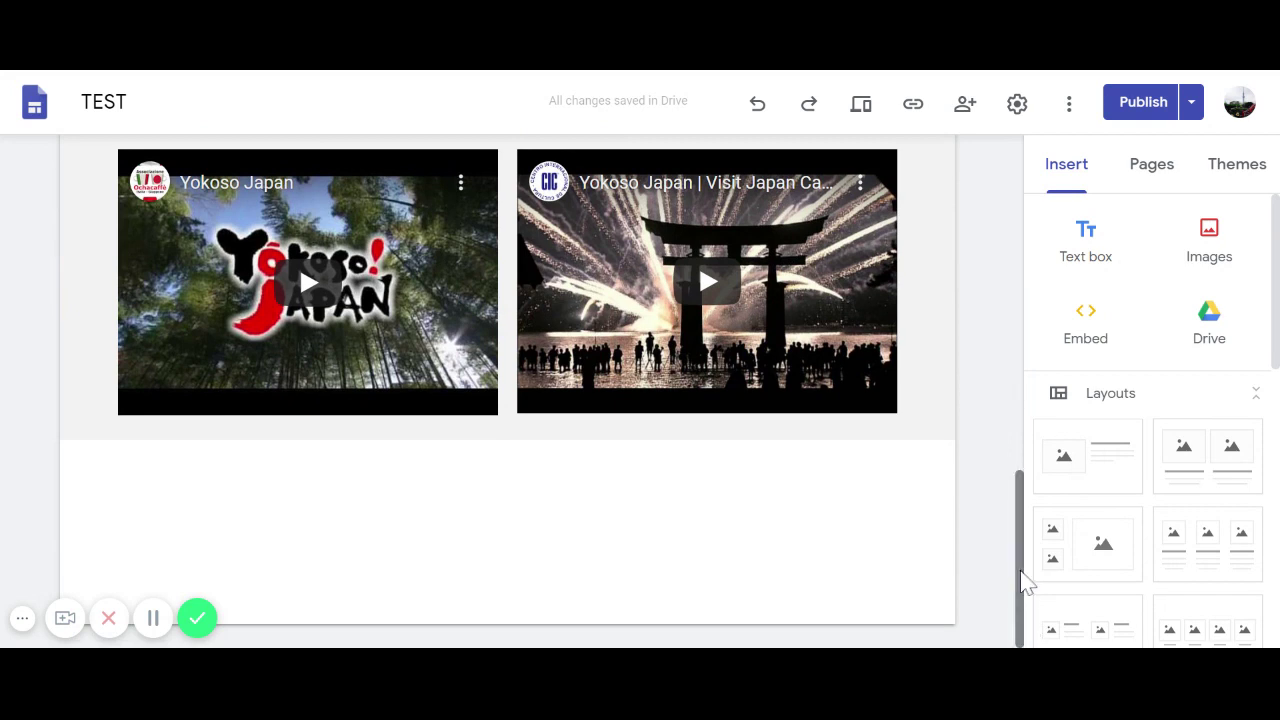
drag(1022, 577, 1044, 595)
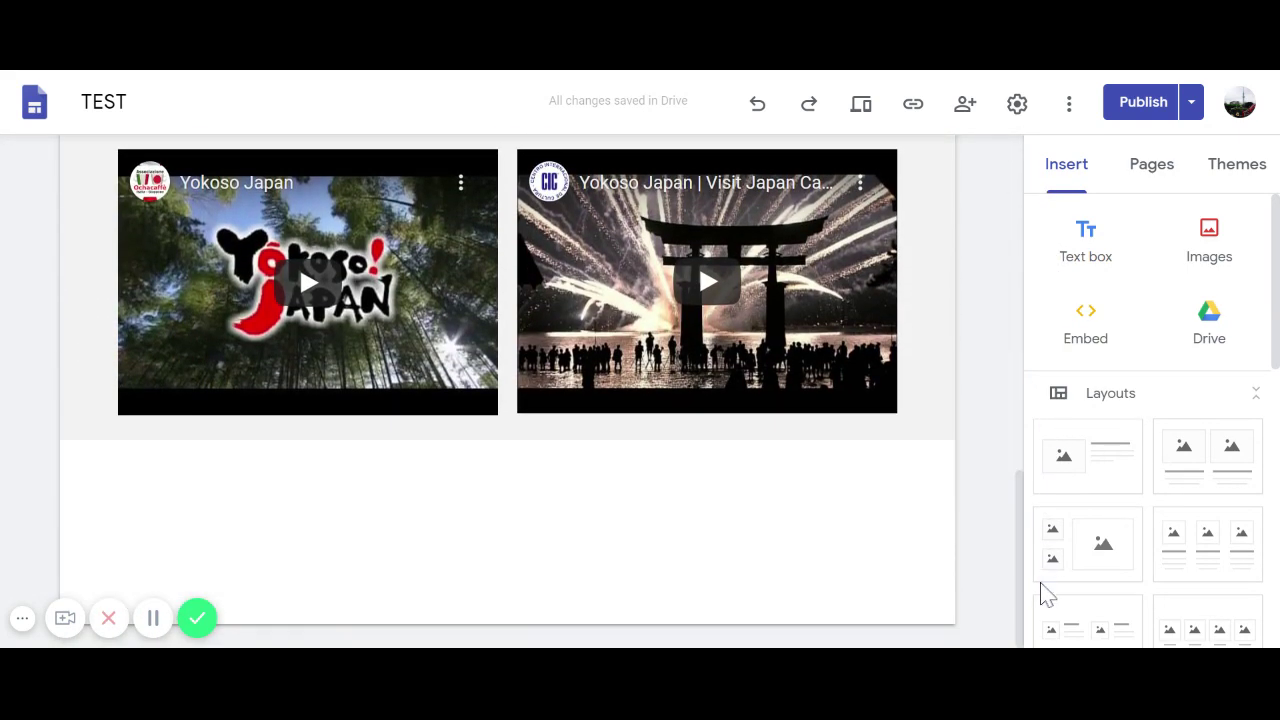